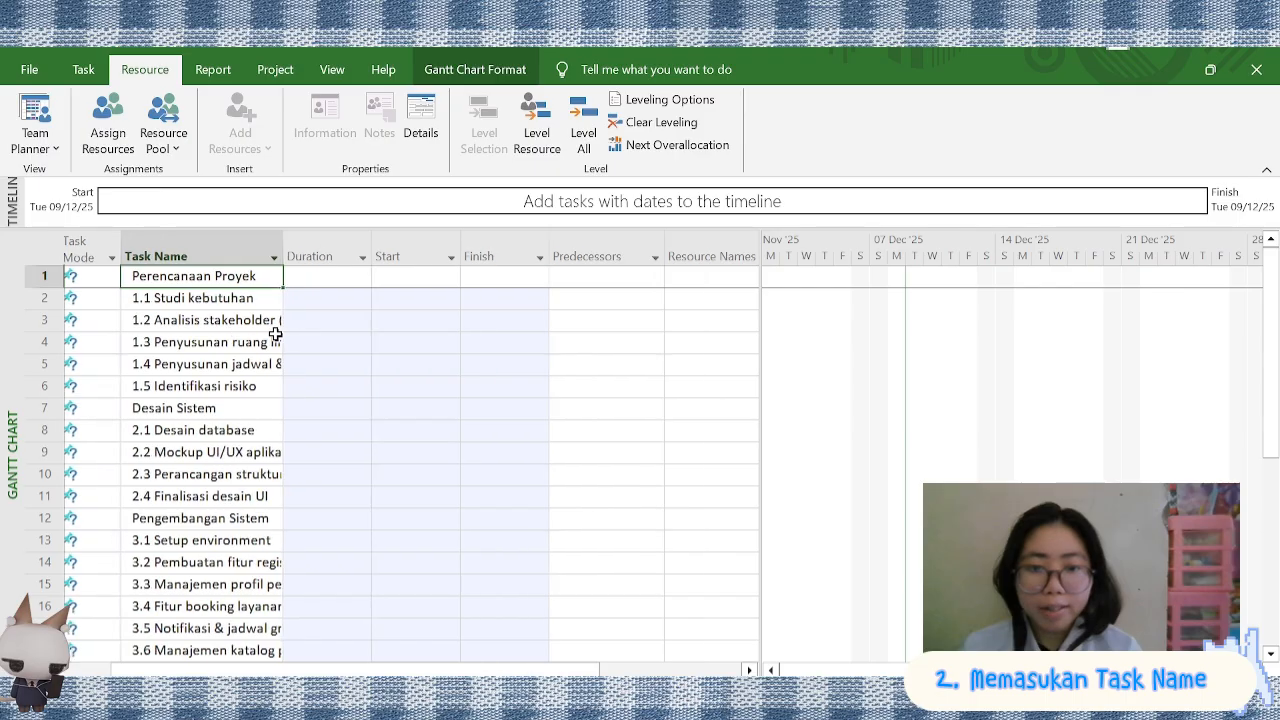
# Widen the Task Name column so that the longer task names can be read
pyautogui.hscroll(-5, 274, 334)
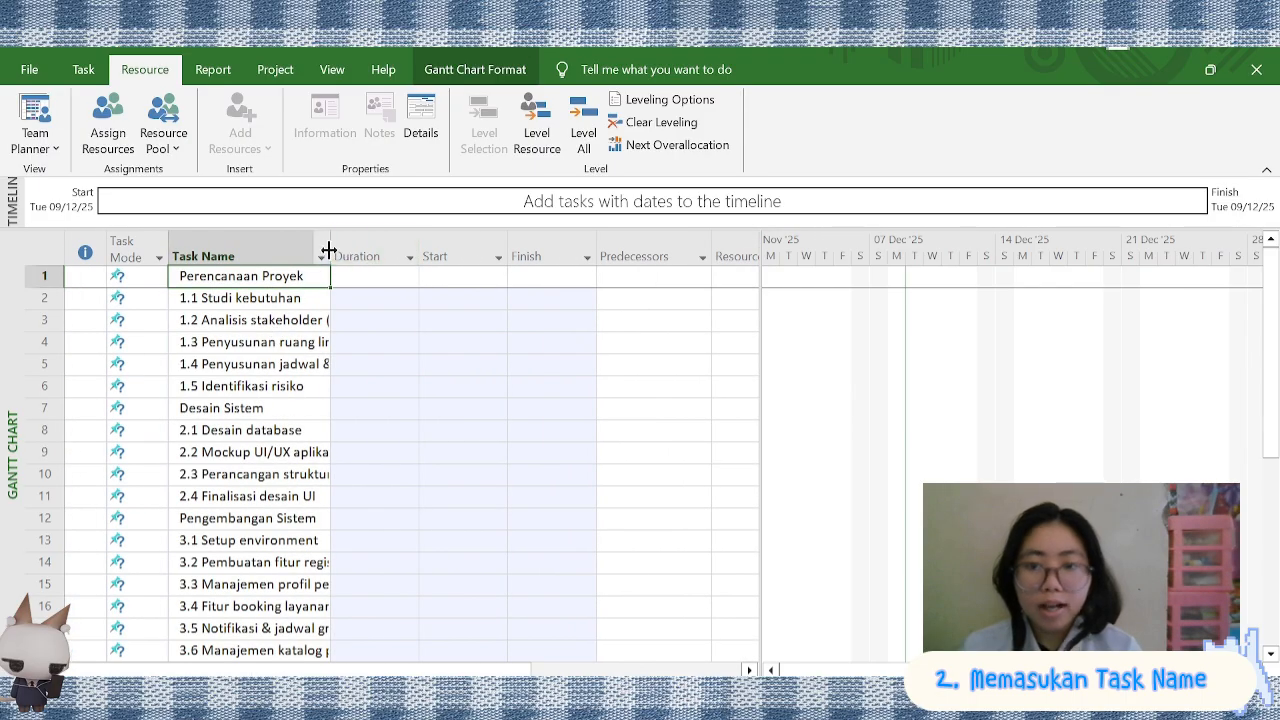
pyautogui.moveTo(363, 253); pyautogui.dragTo(384, 256)
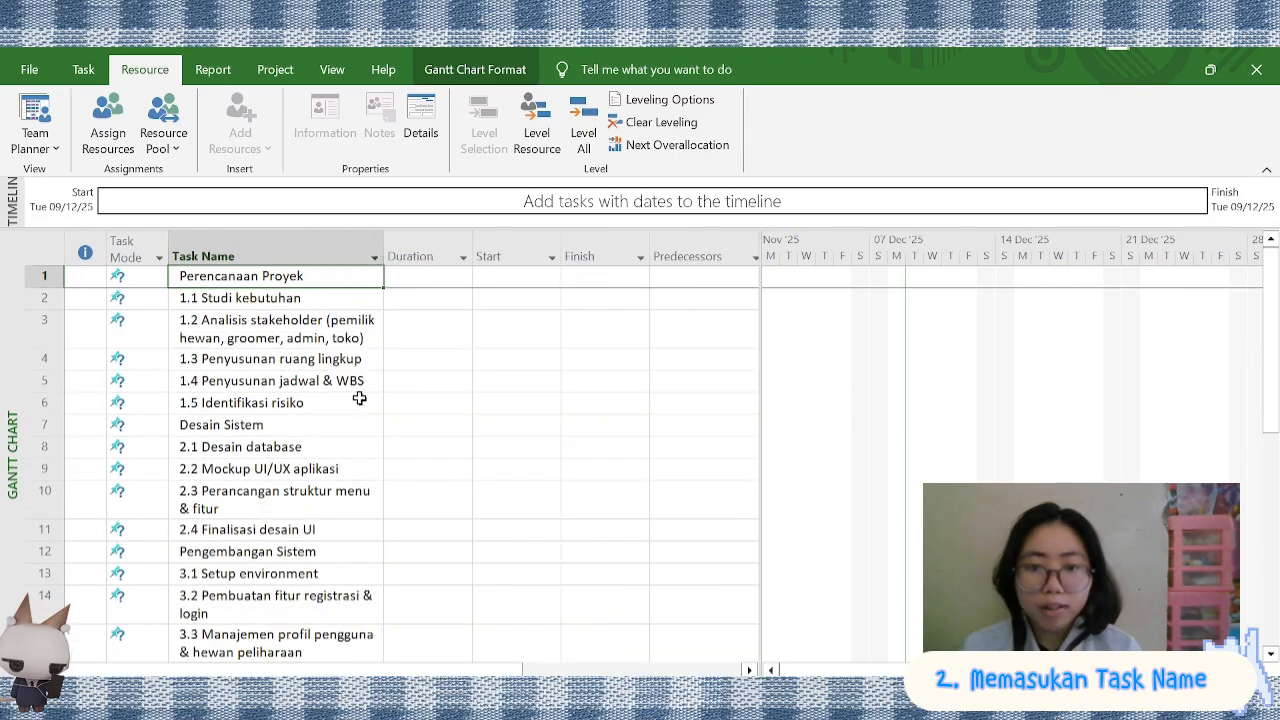
# Review the entered task names, and examine the phases, subtasks and milestones in the finished example project
pyautogui.scroll(-4, 359, 398)
pyautogui.scroll(4, 359, 398)
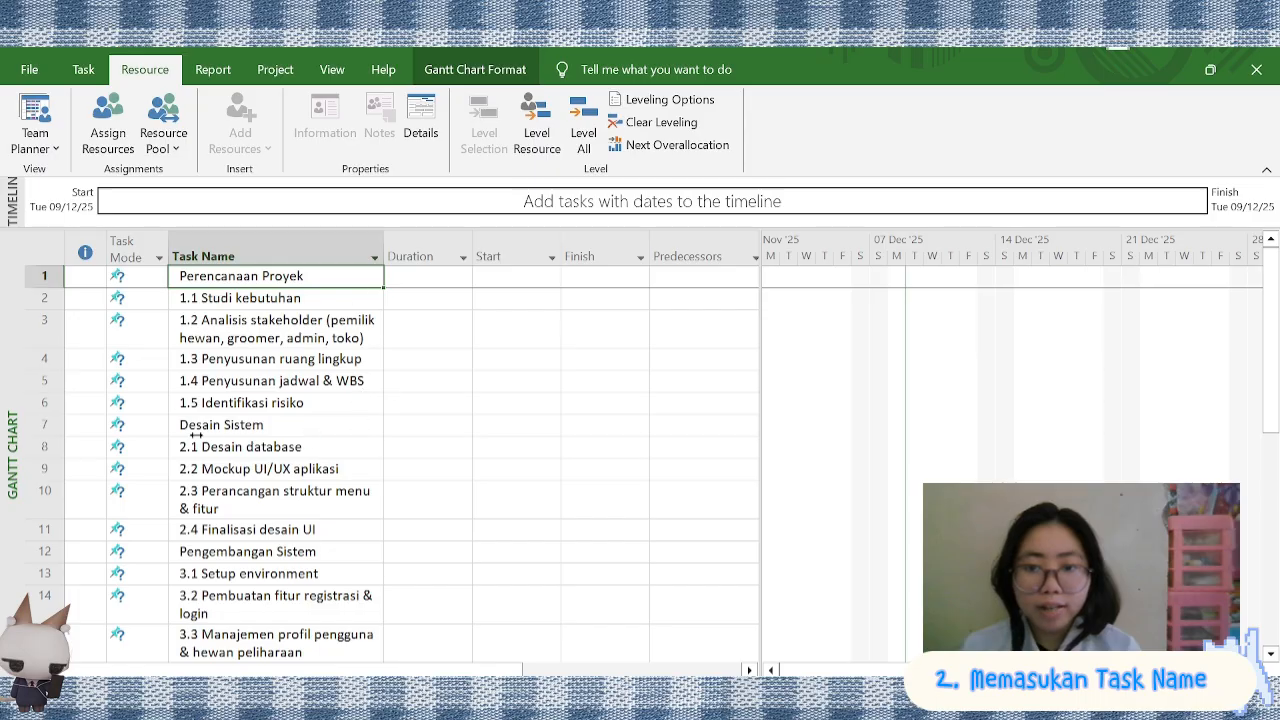
pyautogui.scroll(-1, 231, 392)
pyautogui.scroll(1, 231, 385)
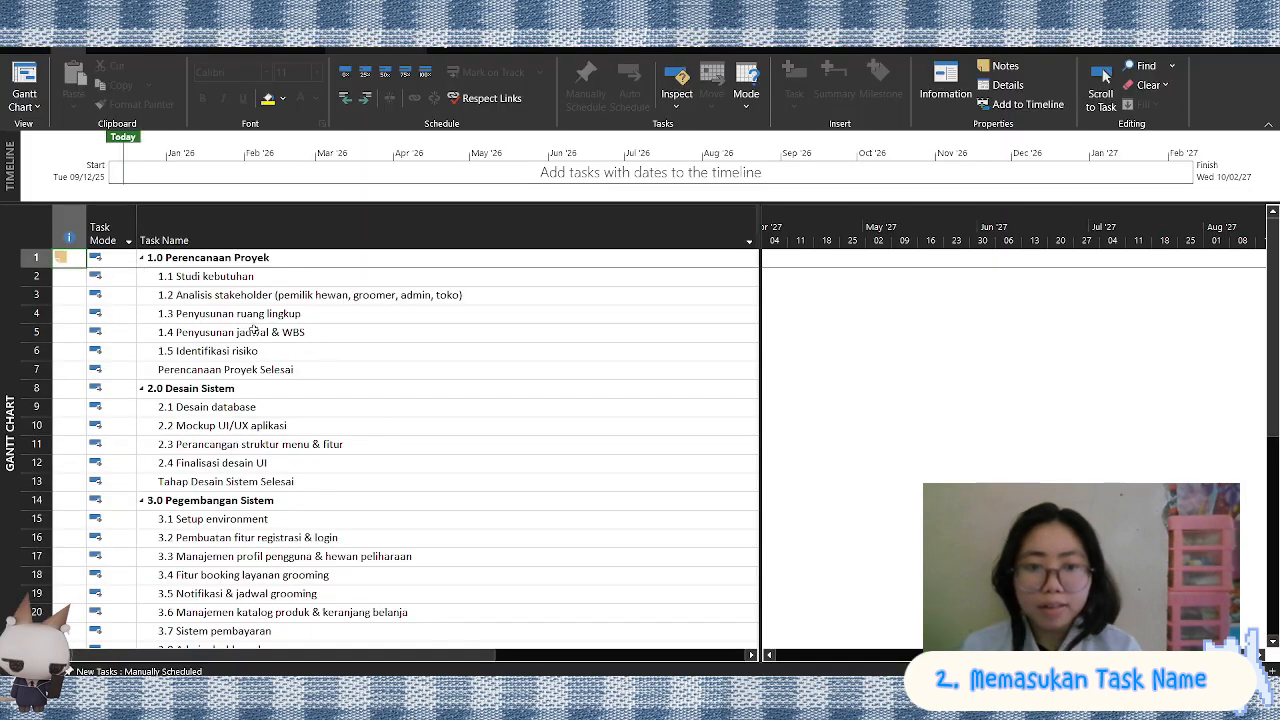
pyautogui.scroll(-2, 254, 331)
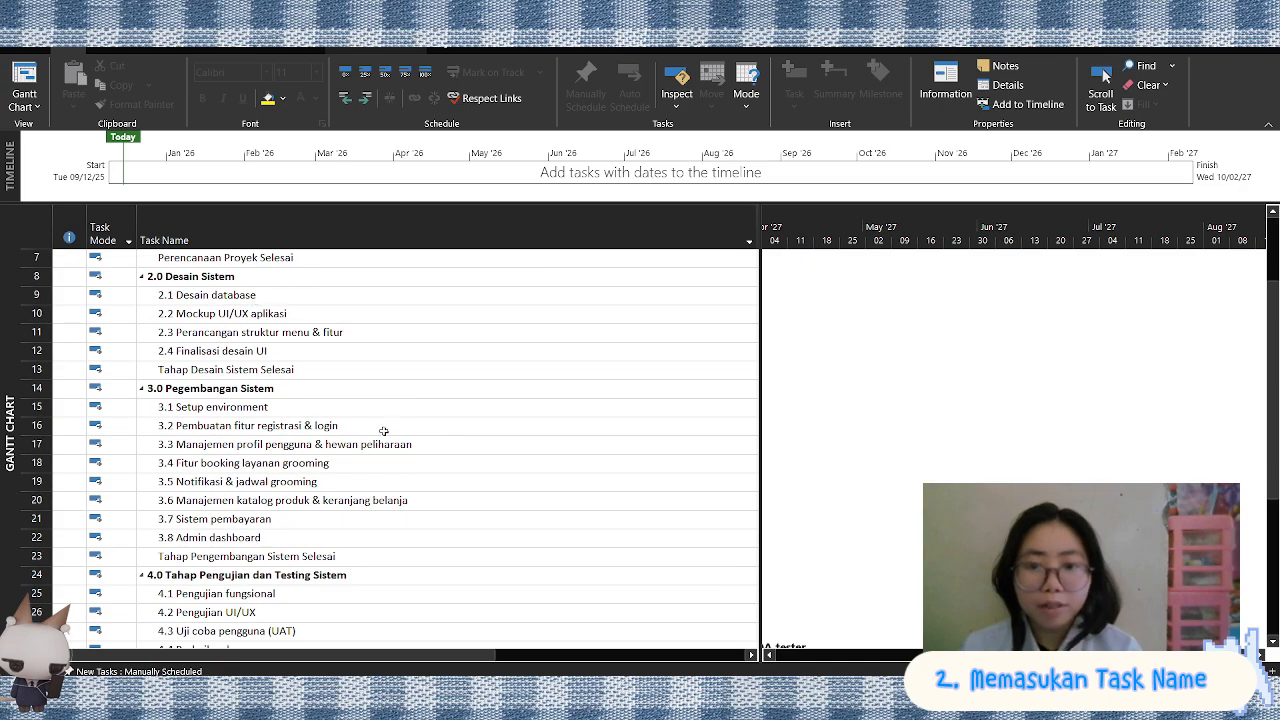
pyautogui.scroll(-2, 383, 431)
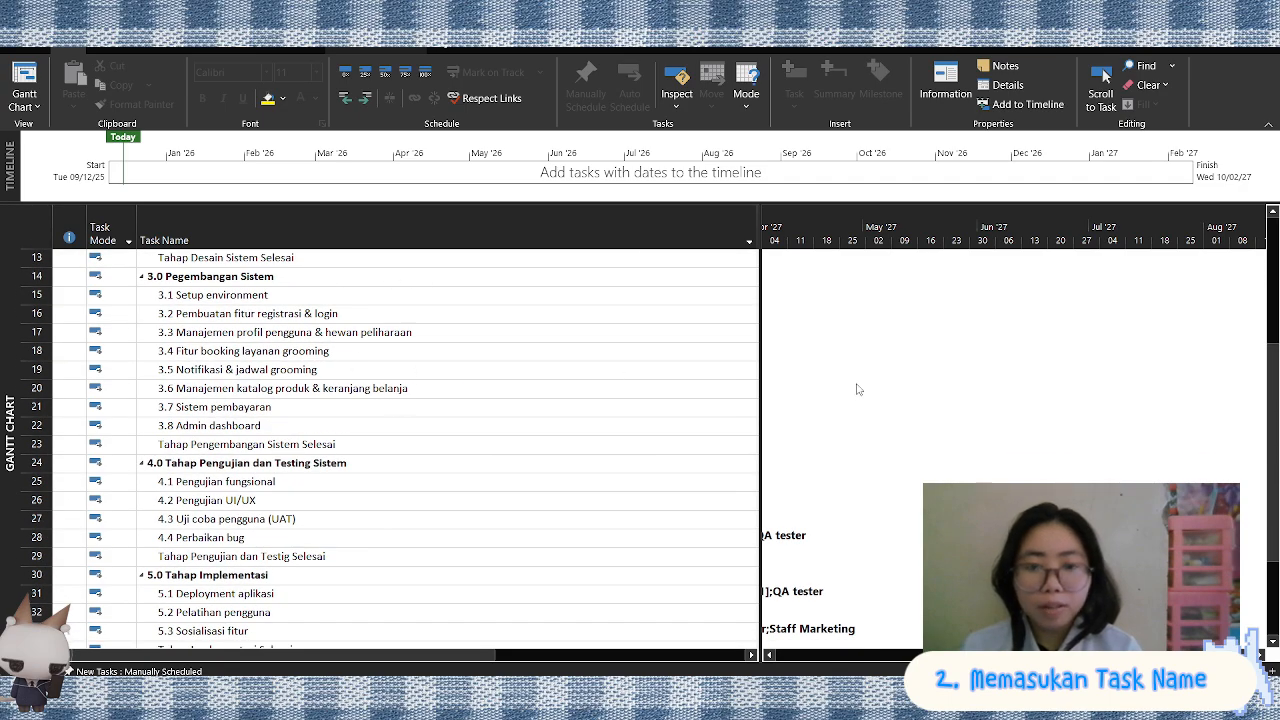
pyautogui.hscroll(1, 857, 389)
pyautogui.hscroll(1, 857, 389)
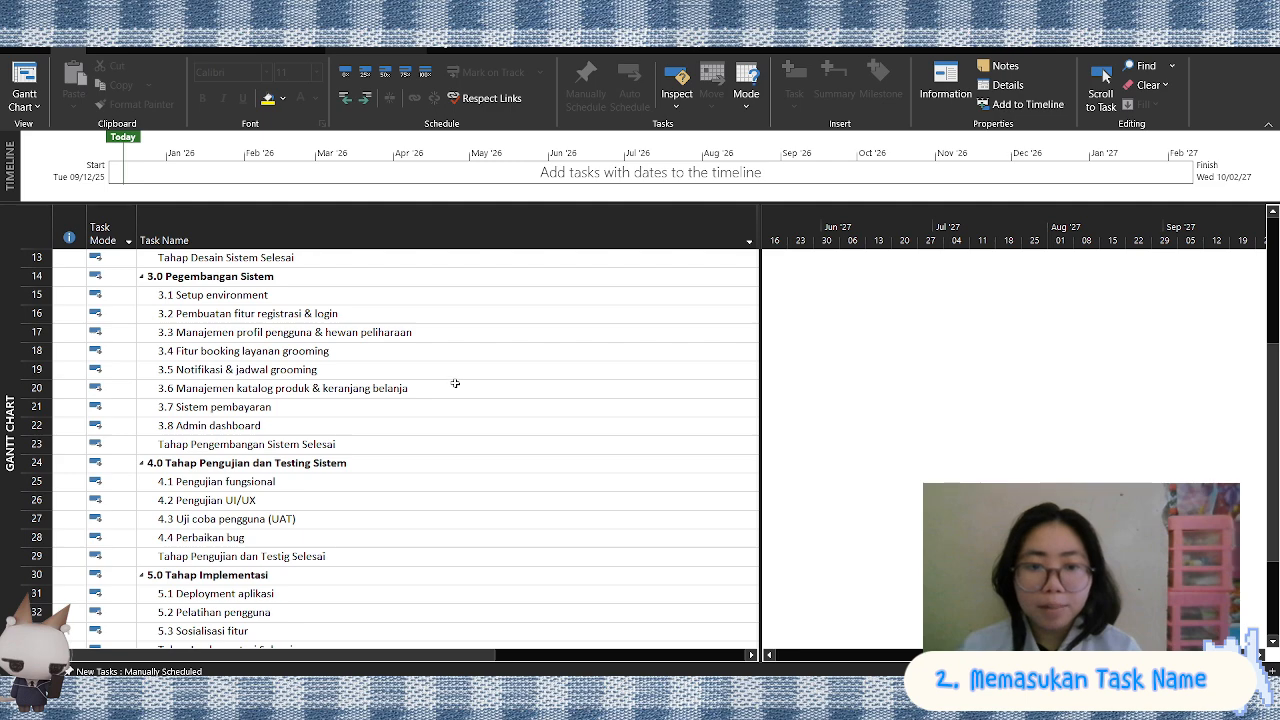
pyautogui.scroll(-2, 345, 479)
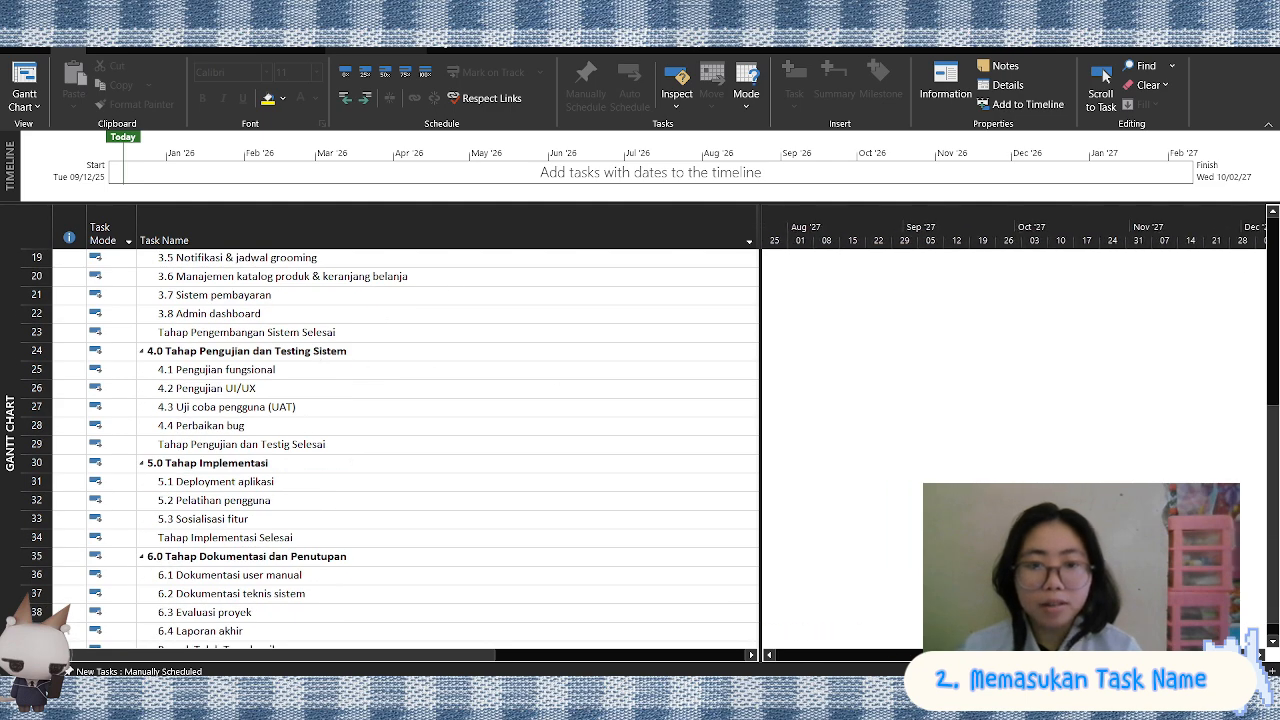
pyautogui.click(1101, 78)
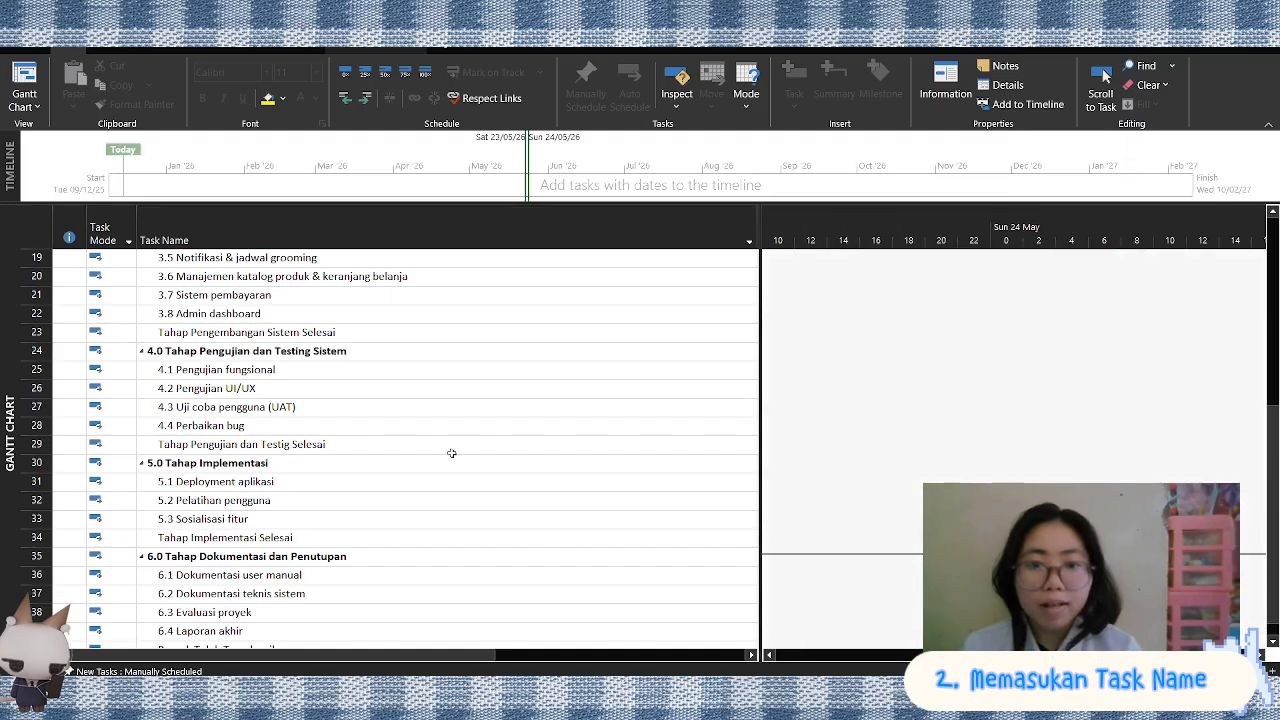
pyautogui.scroll(-1, 451, 453)
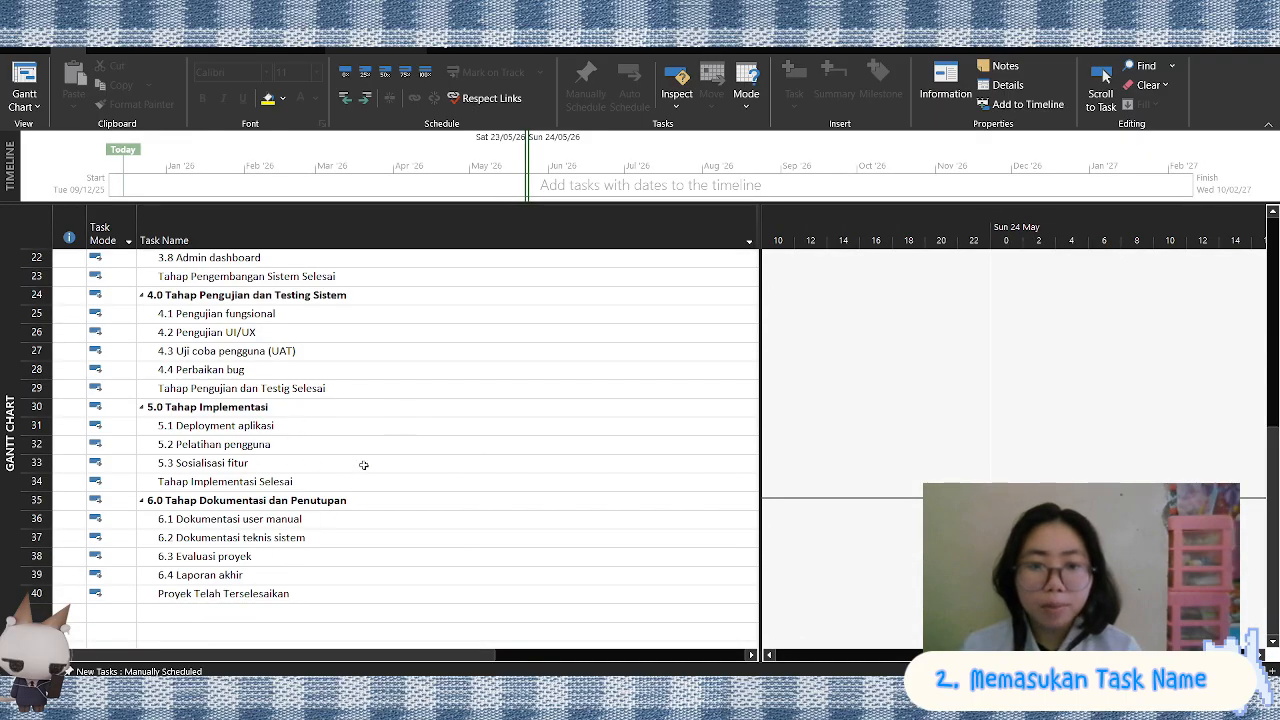
pyautogui.scroll(7, 363, 465)
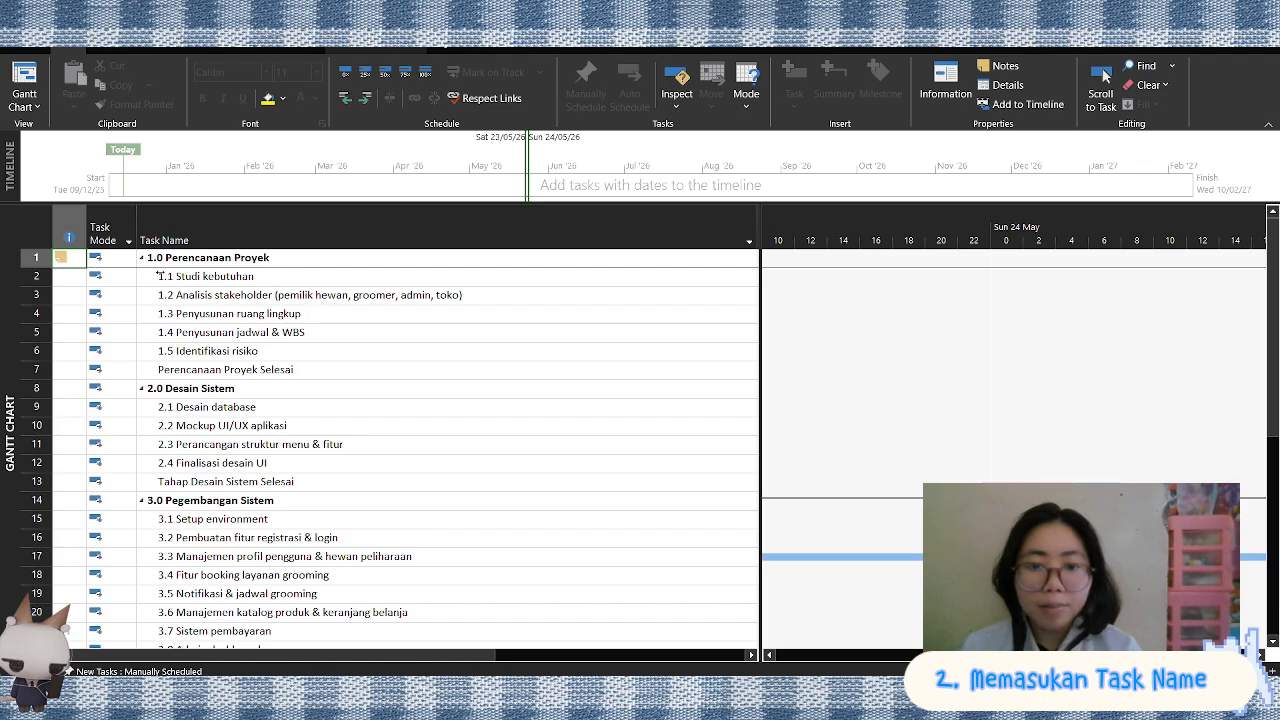
# Collapse all six phases of the example project, from 1.0 Perencanaan Proyek to 6.0 Tahap Dokumentasi dan Penutupan
pyautogui.click(142, 259)
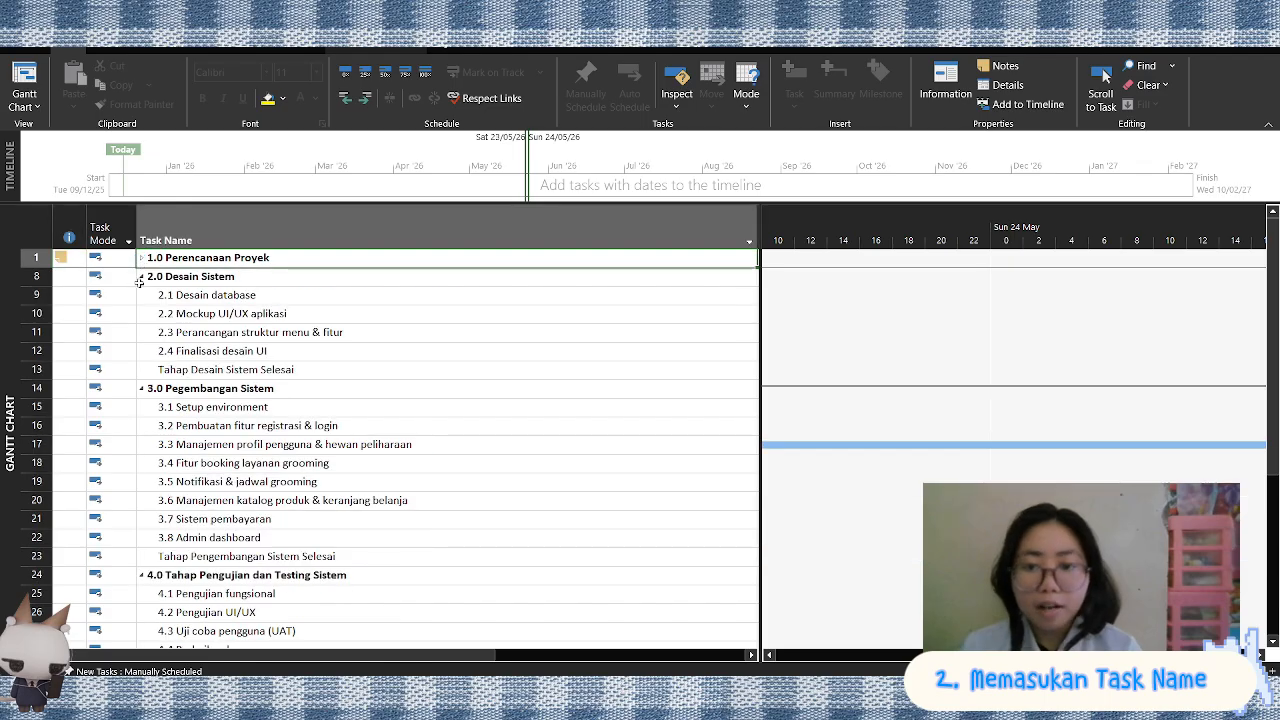
pyautogui.click(142, 277)
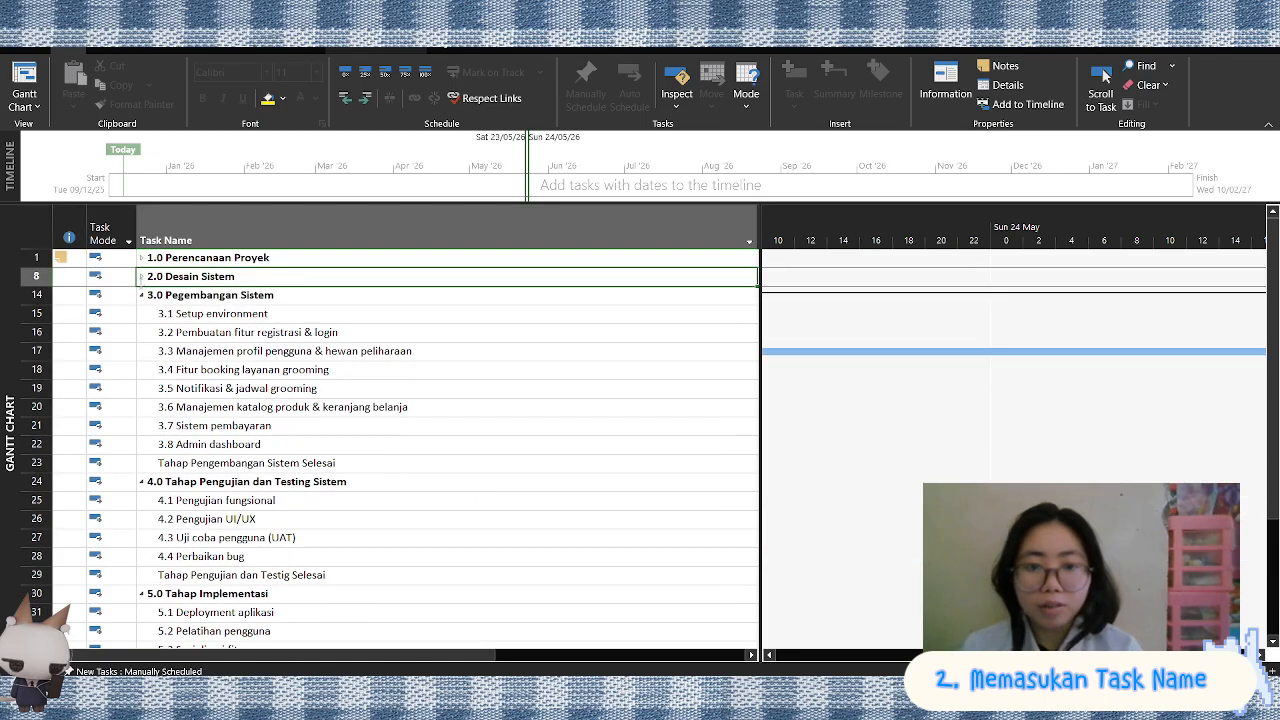
pyautogui.click(142, 296)
pyautogui.click(141, 315)
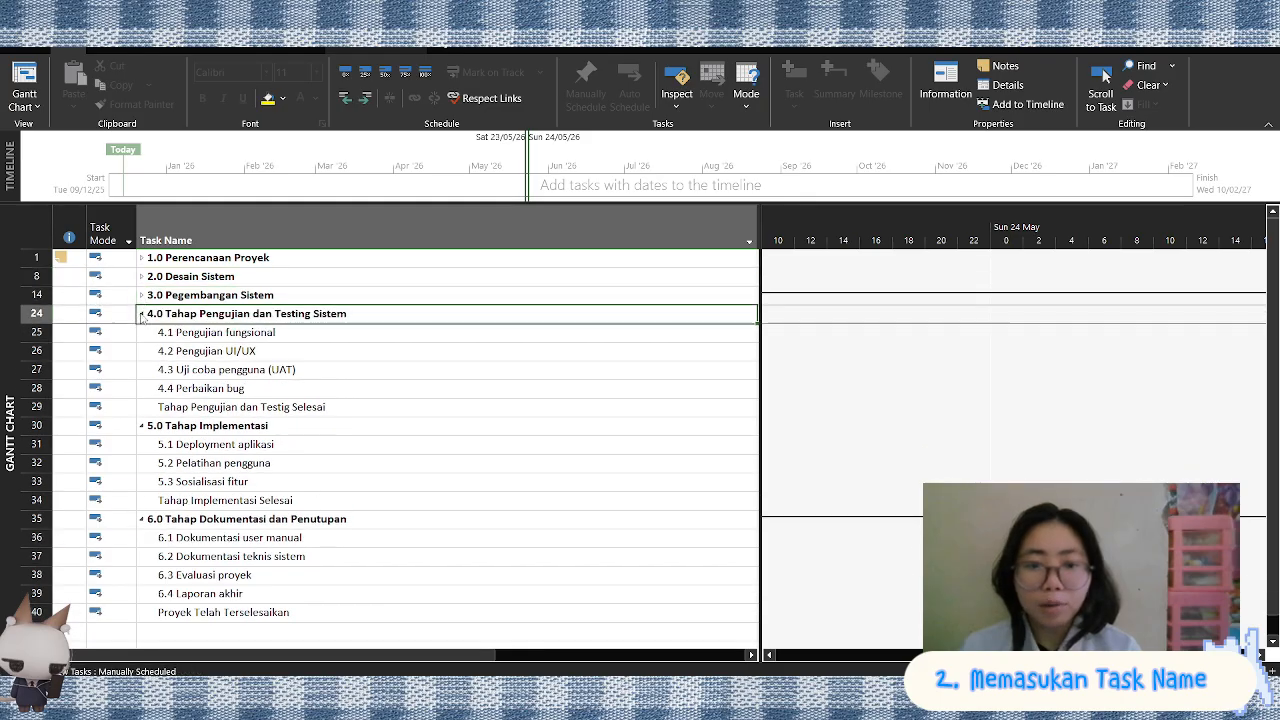
pyautogui.click(141, 334)
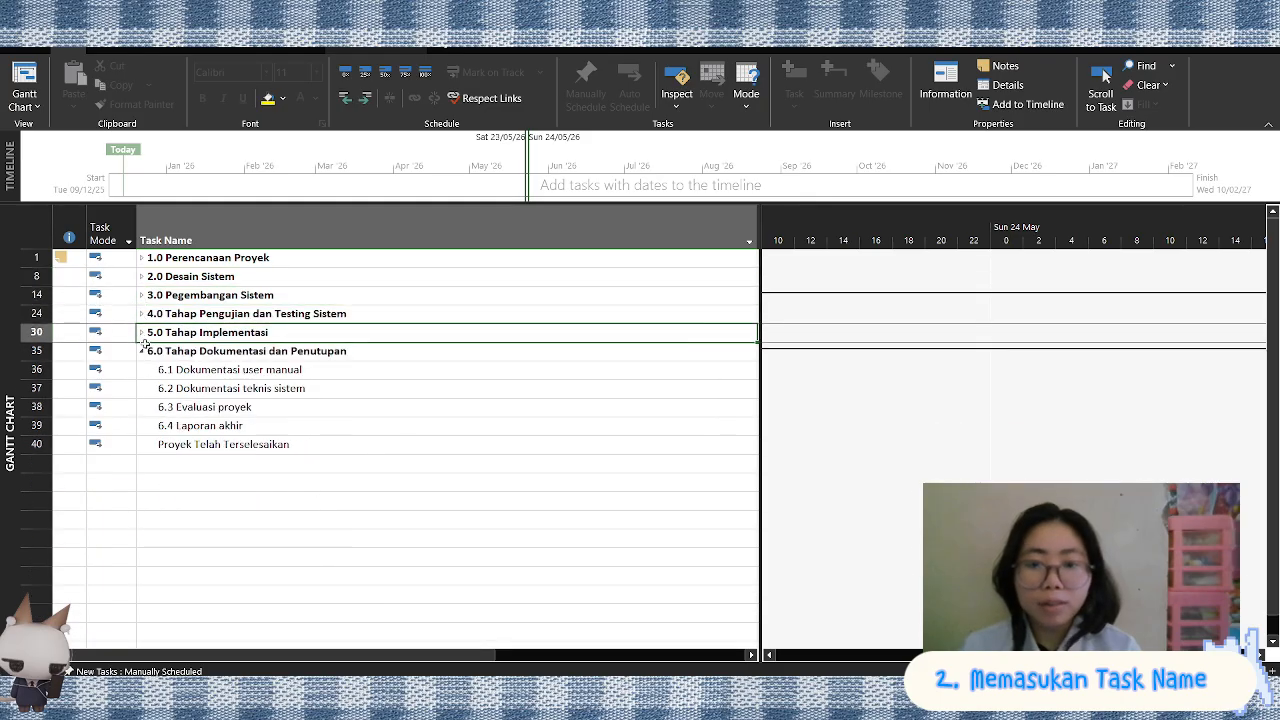
pyautogui.click(141, 352)
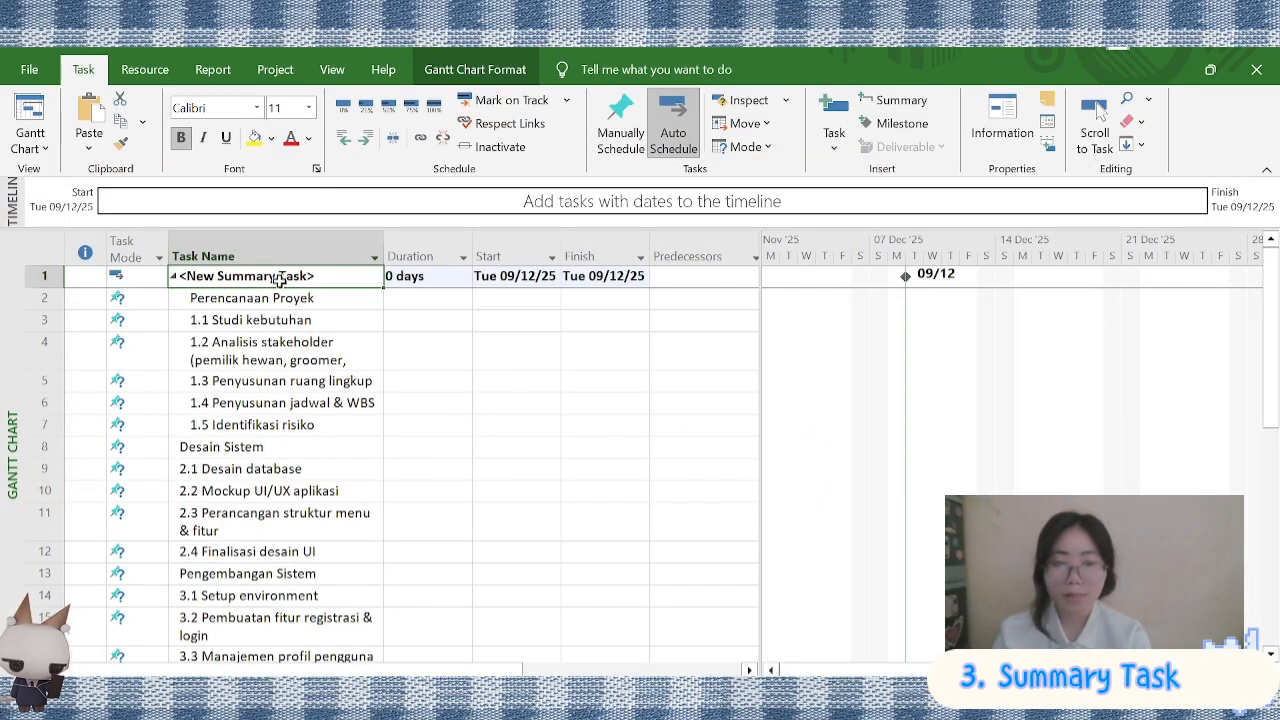
# In the working project, insert a summary task over Perencanaan Proyek and tasks 1.1–1.5 with the note "Perencanaan Proyek"
pyautogui.doubleClick(280, 276)
pyautogui.write('PErencanaan Pro')
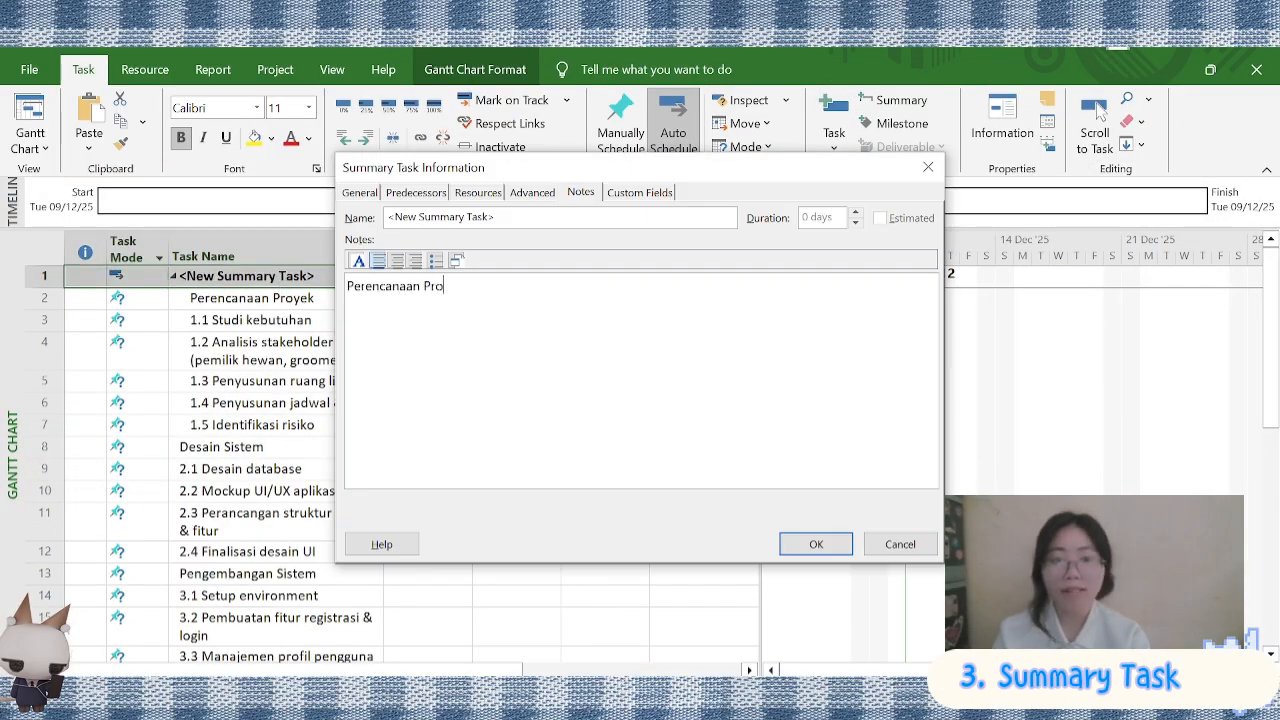
pyautogui.write('yek')
pyautogui.click(820, 546)
# Clear and delete the original Perencanaan Proyek row beneath the new summary task
pyautogui.click(277, 298)
pyautogui.click(277, 298)
pyautogui.rightClick(277, 298)
pyautogui.hotkey('ctrl', 'x')
pyautogui.press('Return')
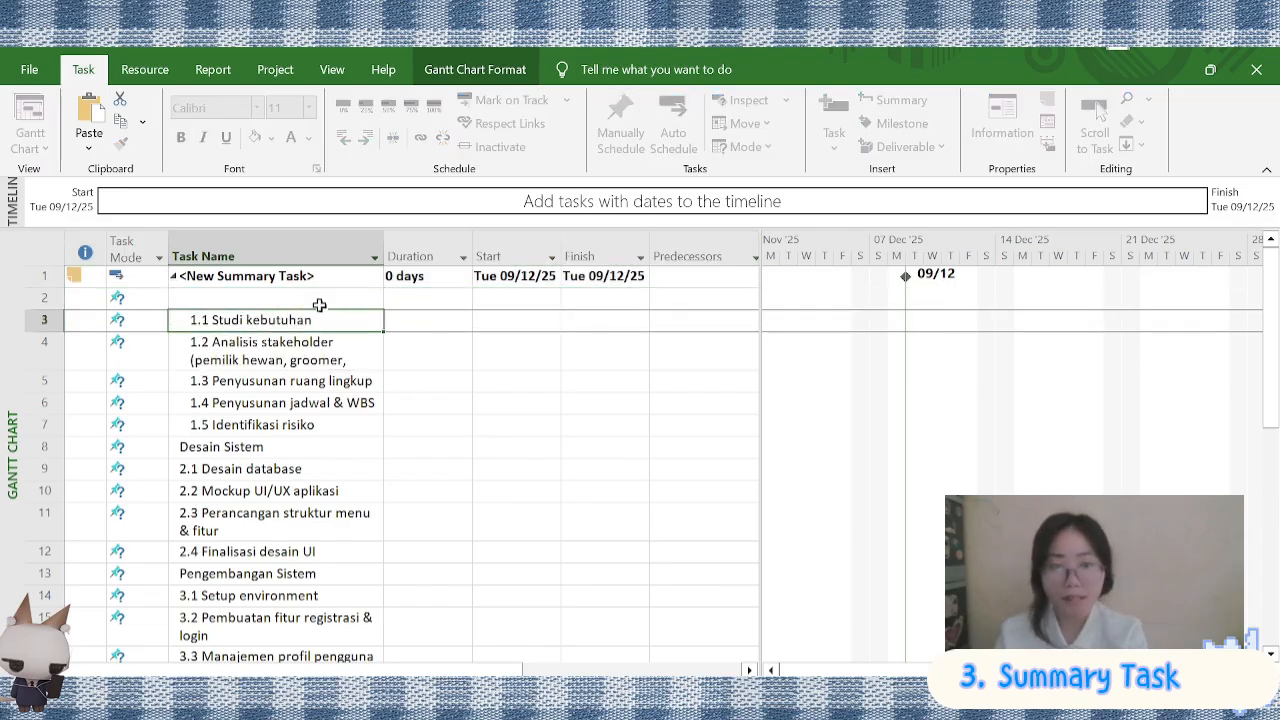
pyautogui.rightClick(317, 299)
pyautogui.click(371, 431)
# Rename the summary task above 1.1 Studi kebutuhan as "Perencanaan Proyek"
pyautogui.click(173, 276)
pyautogui.click(173, 276)
pyautogui.click(180, 276)
pyautogui.moveTo(178, 276); pyautogui.dragTo(270, 276)
pyautogui.doubleClick(333, 279)
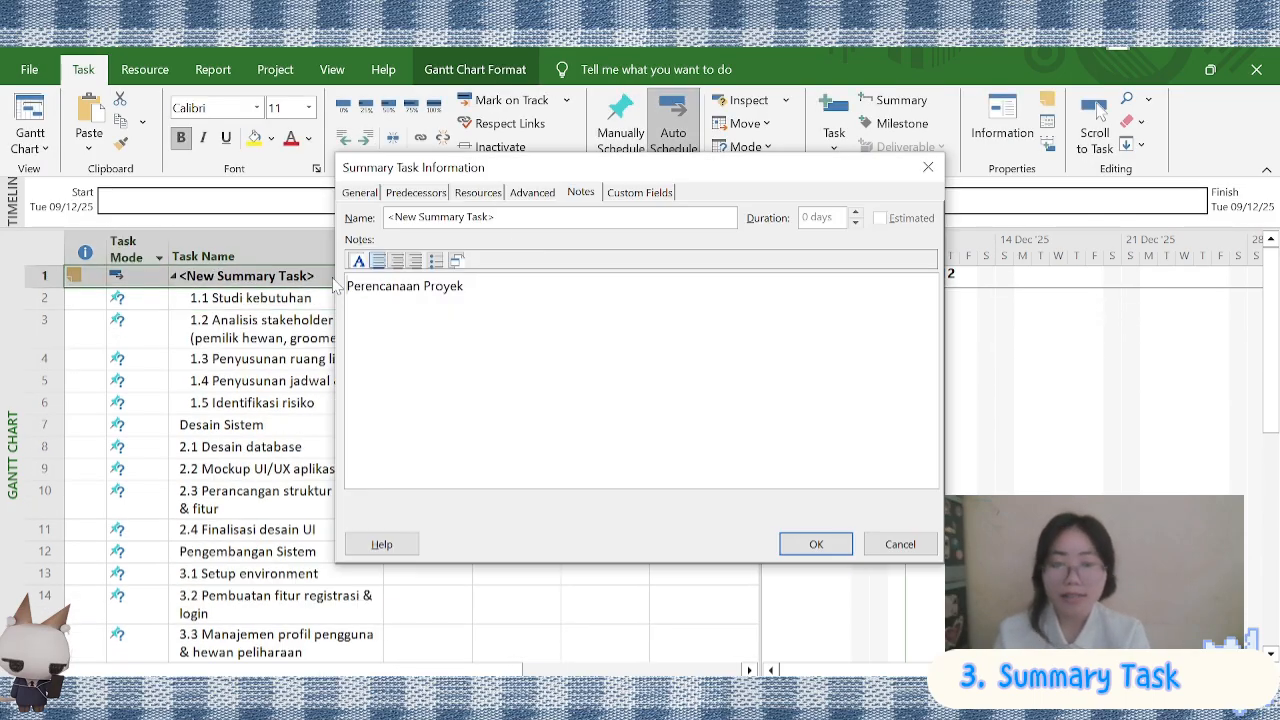
pyautogui.write('Perencanaan Proyek')
pyautogui.press('Return')
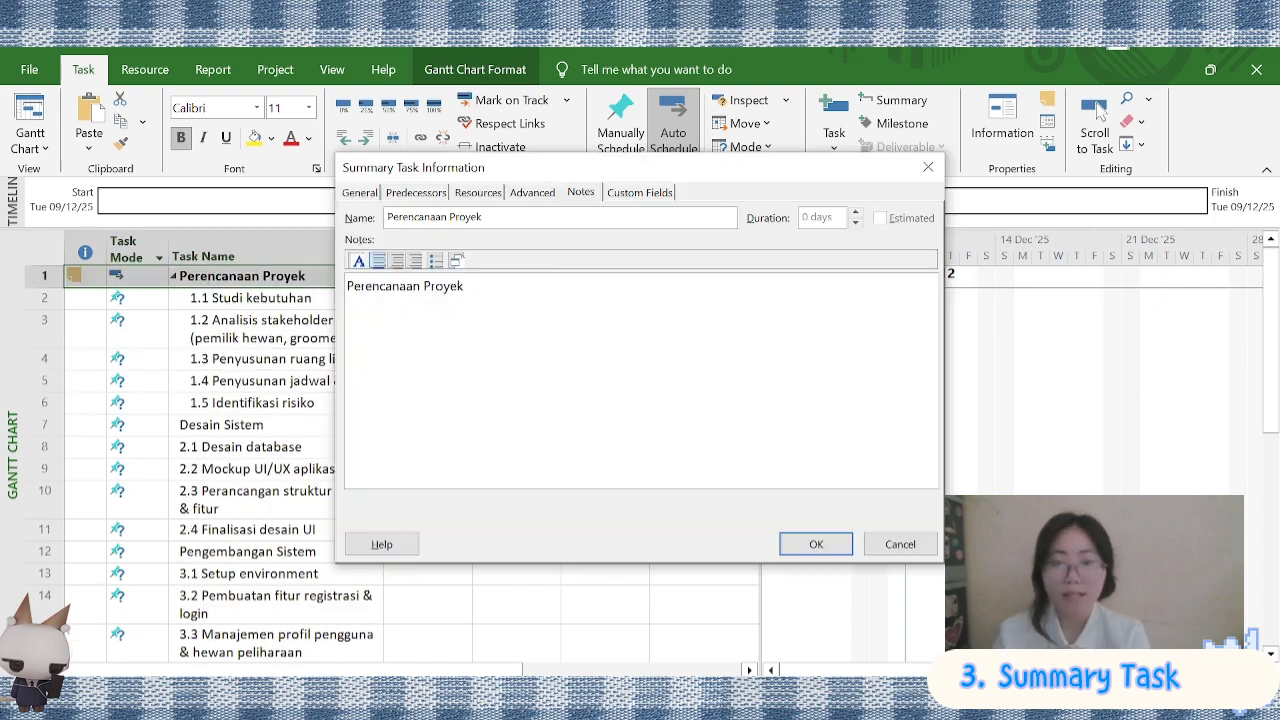
pyautogui.click(816, 544)
# Insert a summary task over Desain Sistem and tasks 2.1–2.4, and delete the original Desain Sistem row
pyautogui.scroll(-1, 300, 400)
pyautogui.moveTo(221, 342); pyautogui.dragTo(320, 447)
pyautogui.click(894, 100)
pyautogui.click(303, 363)
pyautogui.rightClick(303, 363)
pyautogui.click(358, 431)
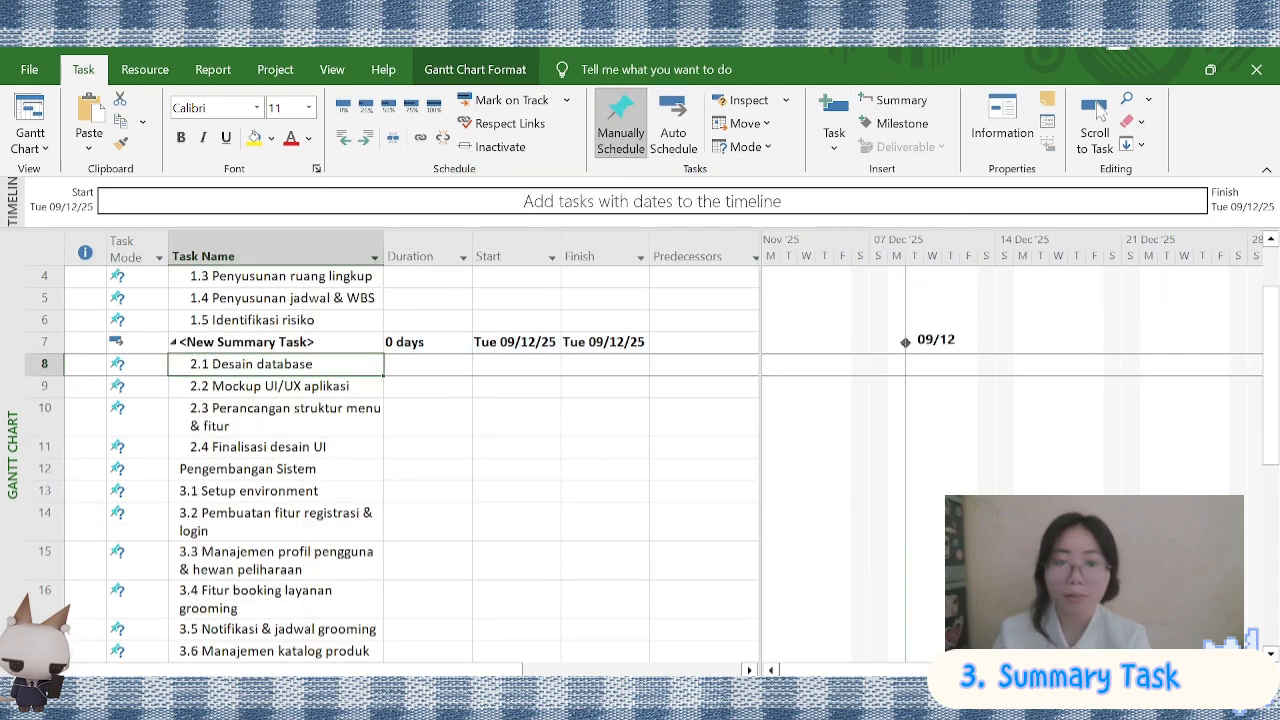
# Name the first two summary tasks "1.0 Perencanaan Proyek" and "2.0 Desain Sistem", and collapse both
pyautogui.doubleClick(320, 342)
pyautogui.moveTo(498, 217); pyautogui.dragTo(384, 238)
pyautogui.click(816, 544)
pyautogui.click(173, 342)
pyautogui.scroll(1, 194, 300)
pyautogui.click(173, 276)
# Insert a summary task over Pengembangan Sistem and tasks 3.1–3.8, named "3.0 Pegembangan Sistem"
pyautogui.moveTo(265, 320); pyautogui.dragTo(271, 570)
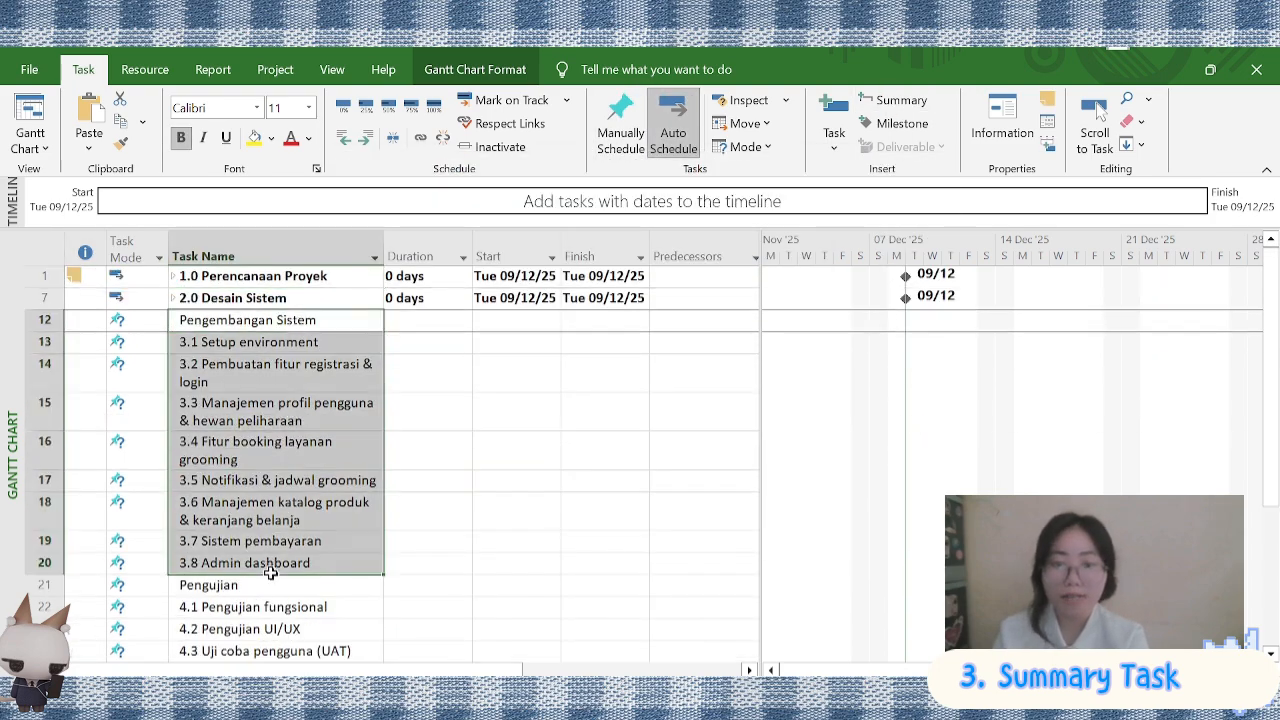
pyautogui.click(894, 100)
pyautogui.doubleClick(300, 320)
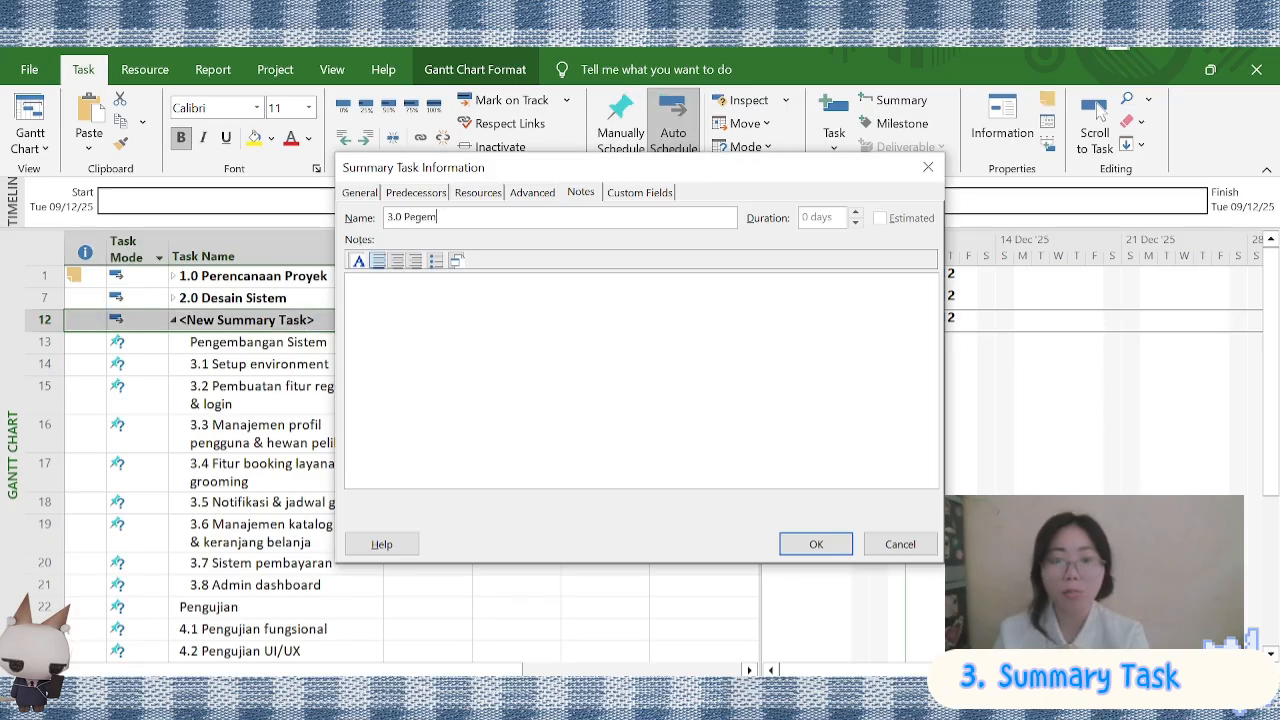
pyautogui.click(785, 541)
# Delete the original Pengembangan Sistem row and collapse phase 3.0
pyautogui.rightClick(212, 342)
pyautogui.click(280, 430)
pyautogui.click(173, 320)
# Insert a summary task over Pengujian and tasks 4.1–4.4, named "4.0 Tahap Pengujian dan Testing Sistem"
pyautogui.moveTo(223, 342); pyautogui.dragTo(223, 430)
pyautogui.click(894, 100)
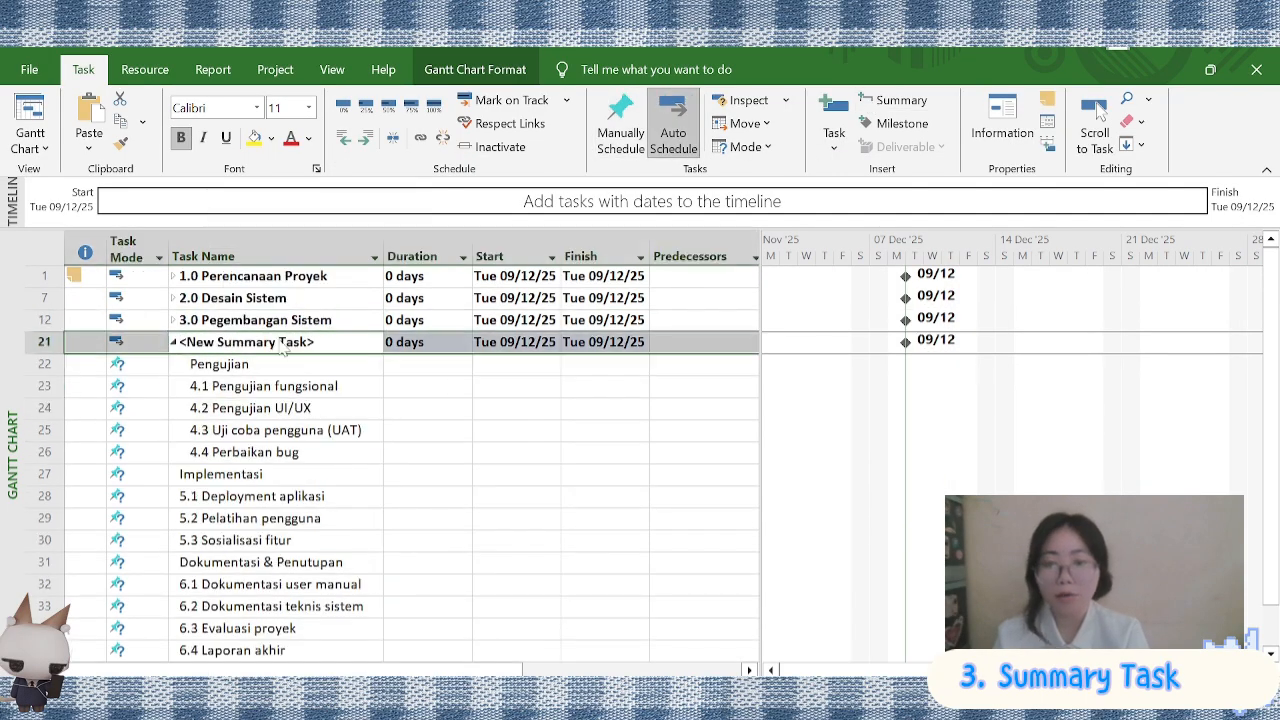
pyautogui.doubleClick(283, 342)
pyautogui.write('4.0 P')
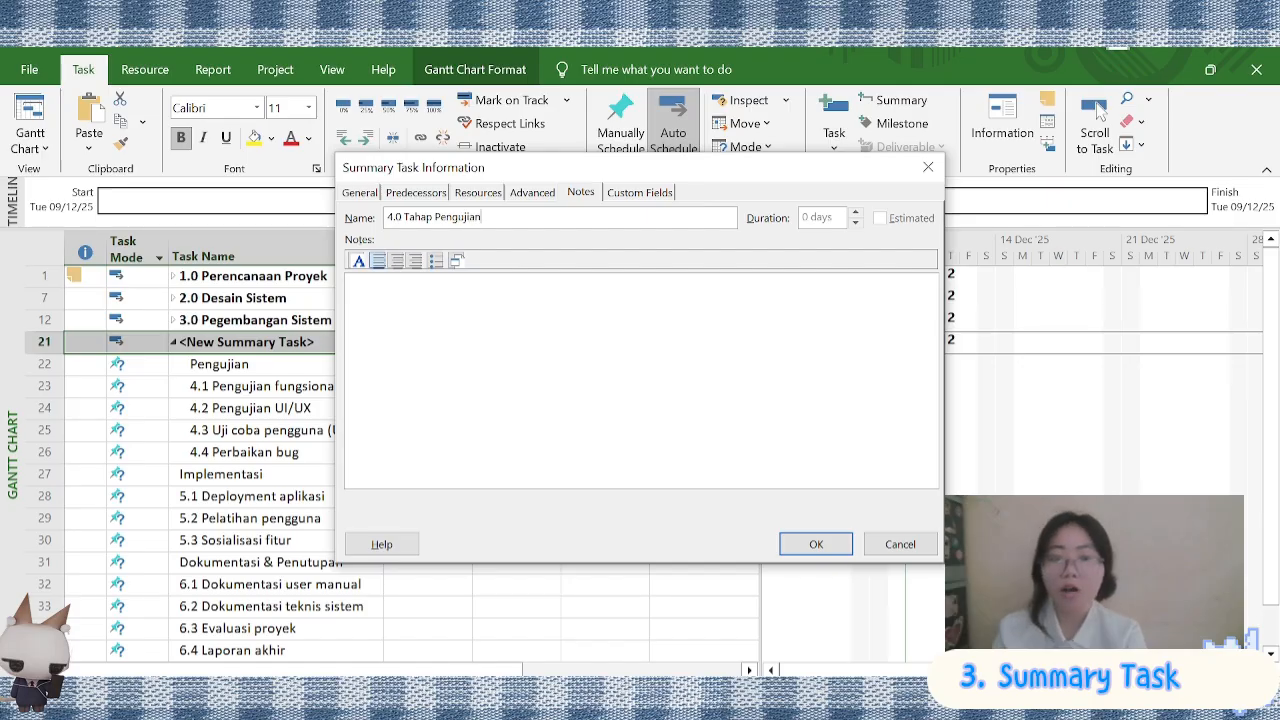
pyautogui.write('Sistem')
pyautogui.click(816, 542)
# Delete the original Pengujian row and collapse phase 4.0
pyautogui.rightClick(241, 384)
pyautogui.click(294, 429)
pyautogui.click(173, 342)
# Insert a summary task over Implementasi and tasks 5.1–5.3, named "5.0 Tahap Implementasi"
pyautogui.moveTo(235, 380); pyautogui.dragTo(235, 446)
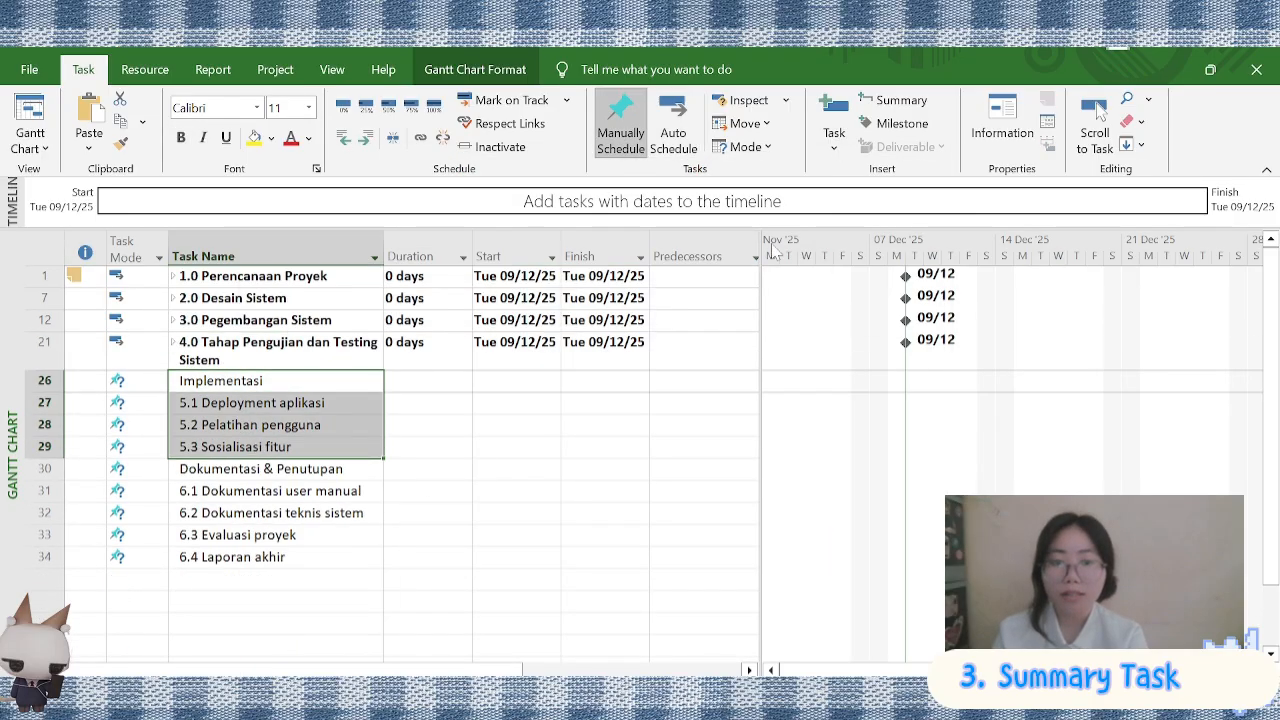
pyautogui.click(894, 100)
pyautogui.doubleClick(280, 381)
pyautogui.write('5.0 Tahap Implementasi')
pyautogui.click(814, 543)
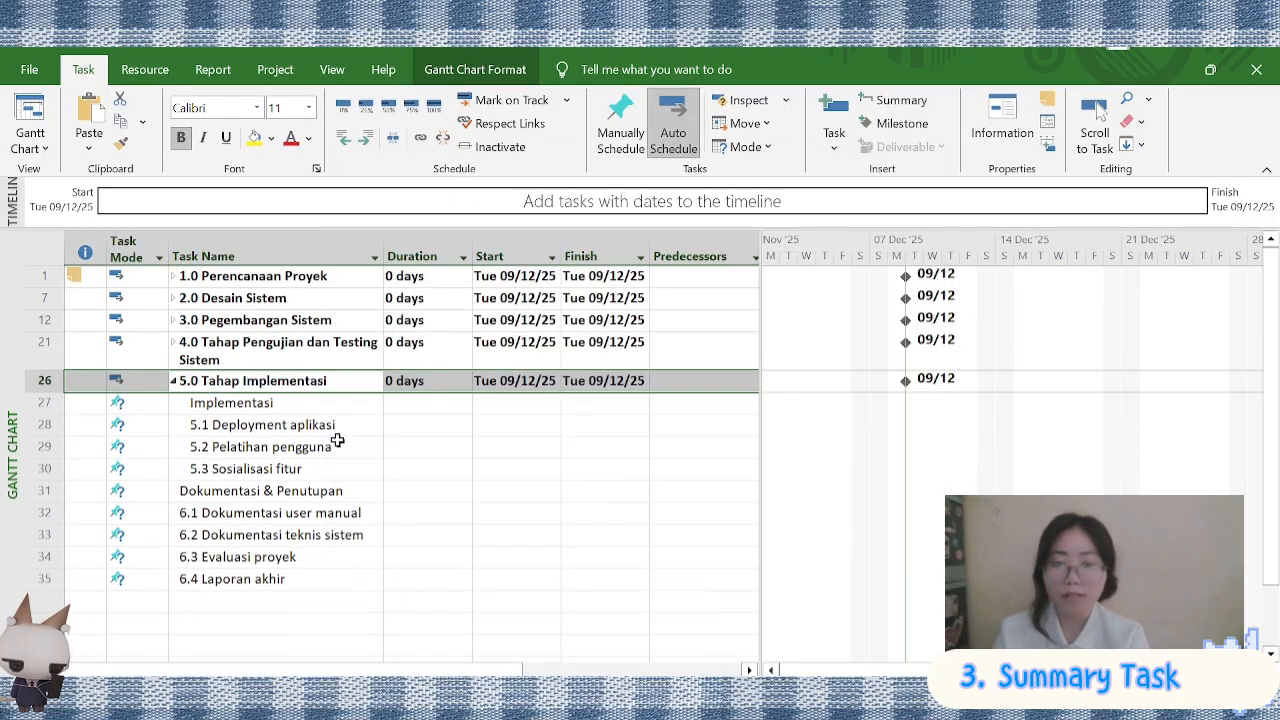
# Delete the original Implementasi row and collapse phase 5.0
pyautogui.rightClick(352, 403)
pyautogui.click(405, 430)
pyautogui.click(173, 381)
# Insert a summary task over Dokumentasi & Penutupan and tasks 6.1–6.4, named "6.0 Tahap Dokumentasi dan Penutupan"
pyautogui.moveTo(250, 403); pyautogui.dragTo(250, 491)
pyautogui.click(894, 100)
pyautogui.doubleClick(250, 402)
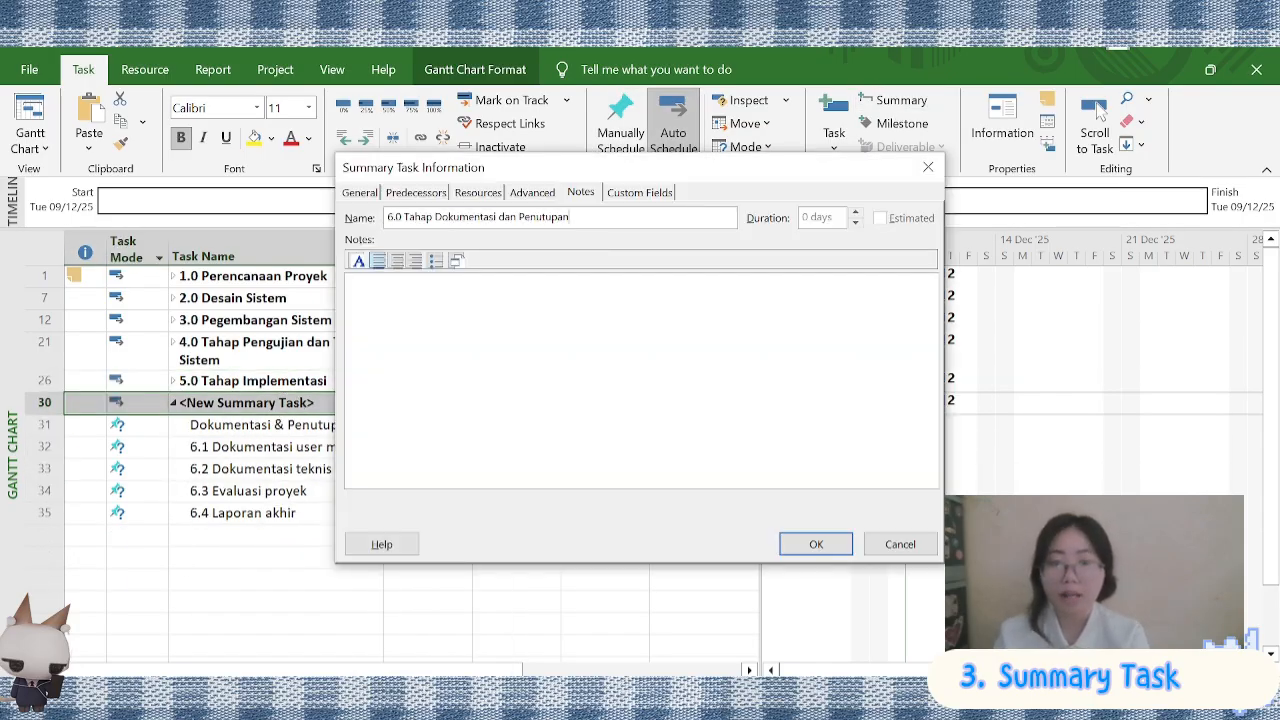
pyautogui.click(815, 543)
# Try to delete the original Dokumentasi & Penutupan row and collapse phase 6.0
pyautogui.rightClick(262, 442)
pyautogui.click(315, 470)
pyautogui.click(173, 403)
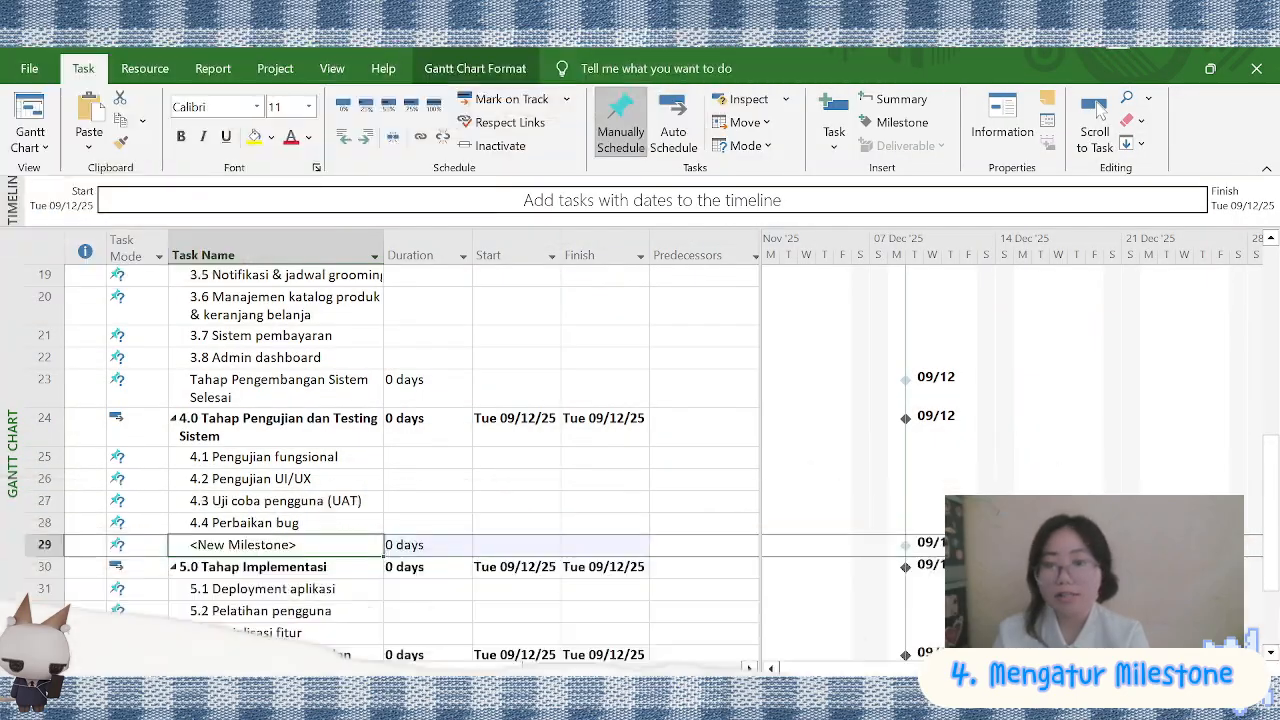
# Name the new milestone below 4.4 Perbaikan bug "Tahap Pengujian dan Testig Selesai"
pyautogui.doubleClick(243, 545)
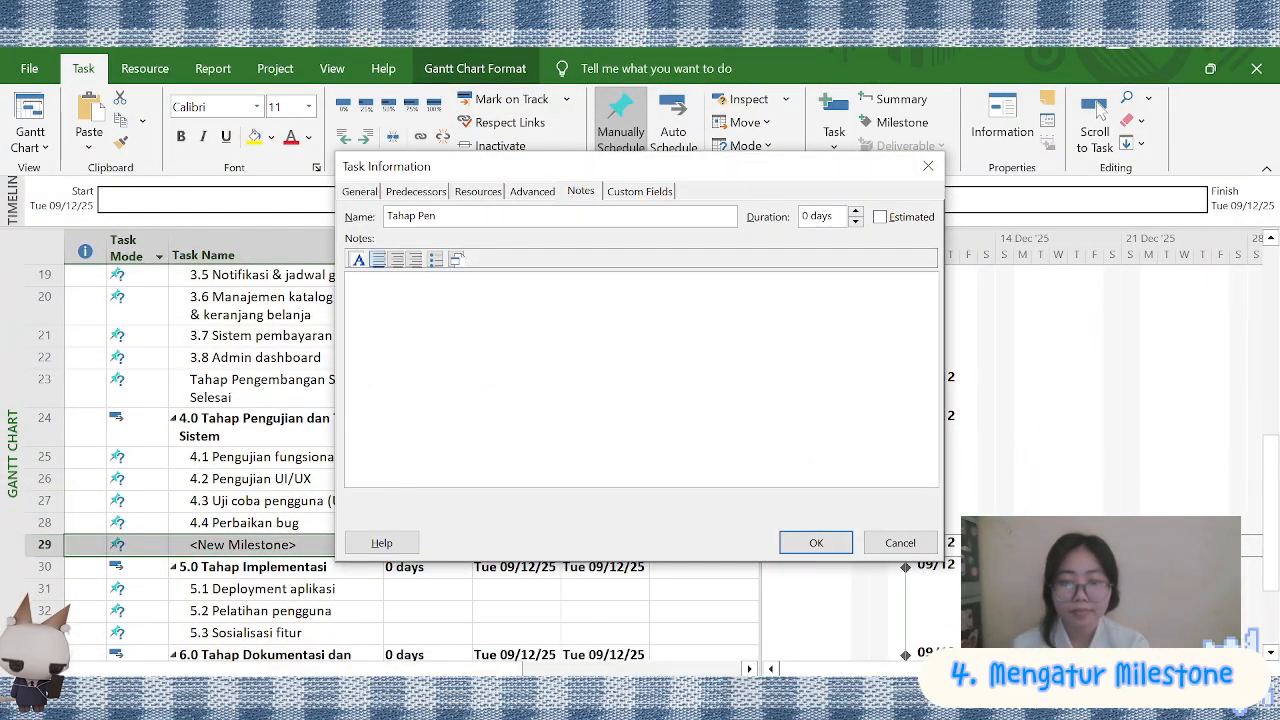
pyautogui.click(816, 543)
pyautogui.scroll(-1, 171, 329)
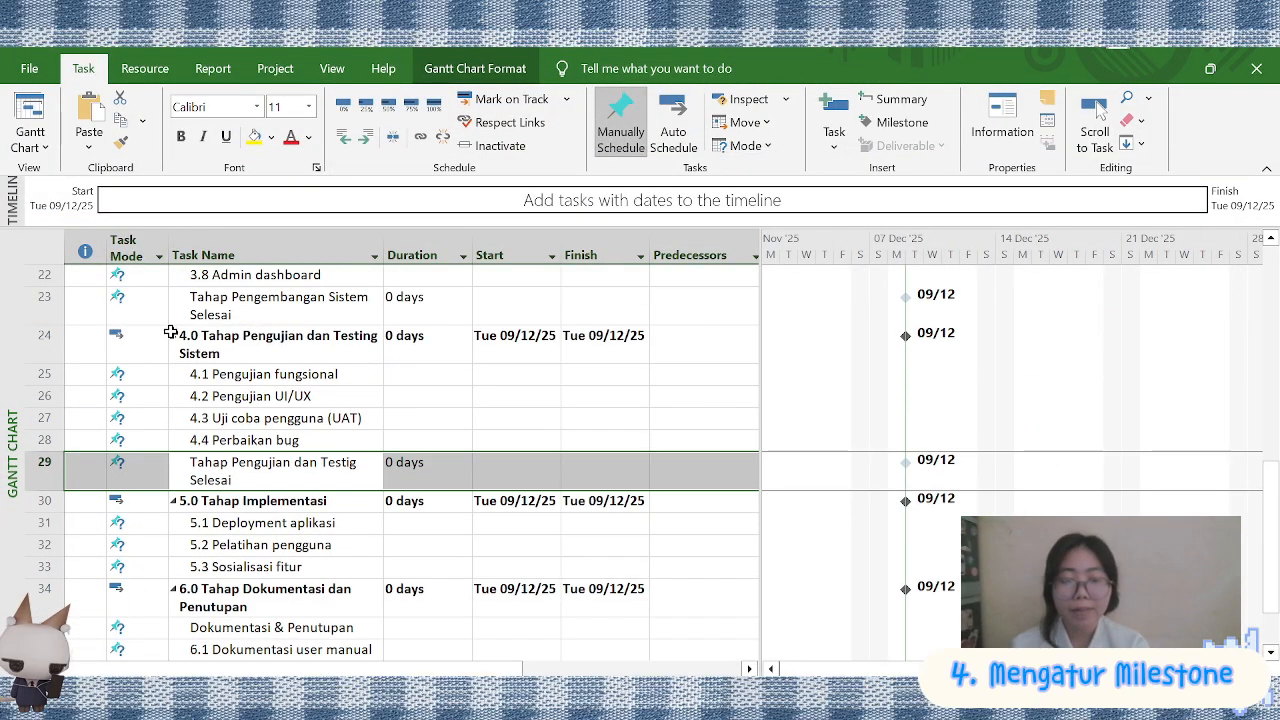
# Insert a milestone below 5.3 Sosialisasi fitur and name it "Tahap Implementasi Selesai"
pyautogui.click(171, 331)
pyautogui.scroll(-2, 257, 466)
pyautogui.click(257, 430)
pyautogui.click(902, 122)
pyautogui.doubleClick(487, 421)
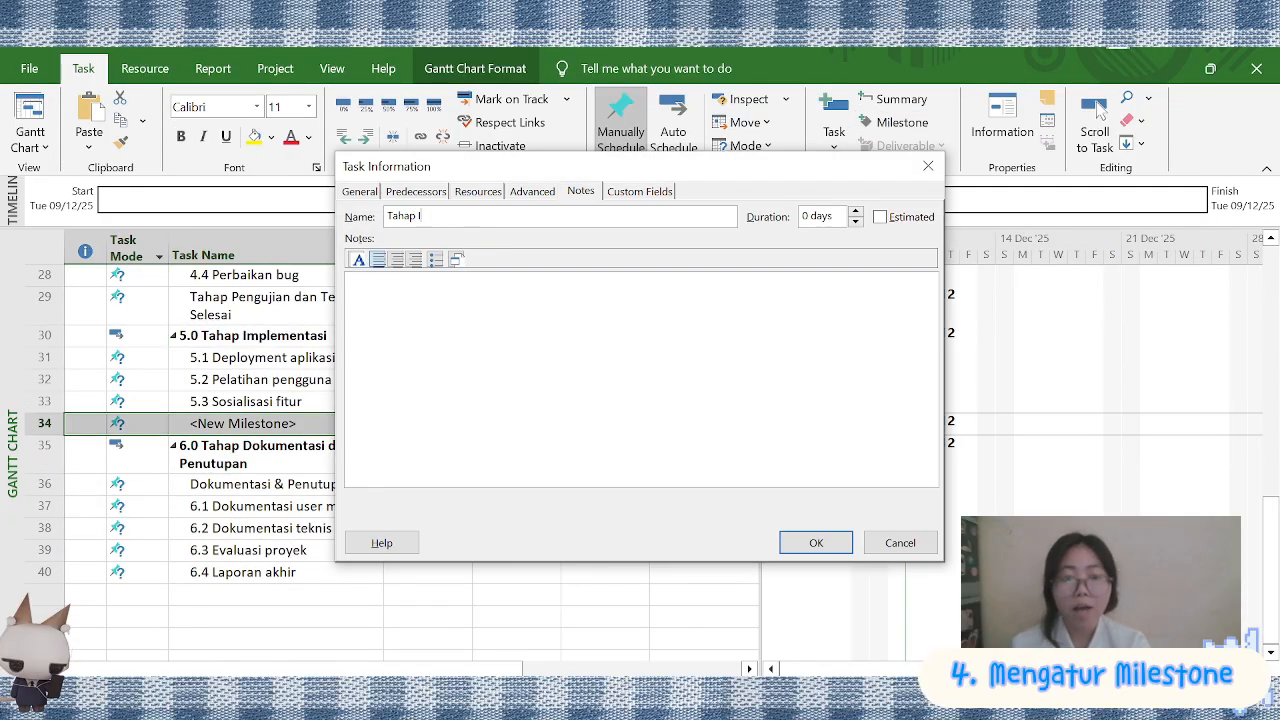
pyautogui.write('ai')
pyautogui.click(816, 543)
pyautogui.scroll(-1, 240, 480)
pyautogui.click(250, 489)
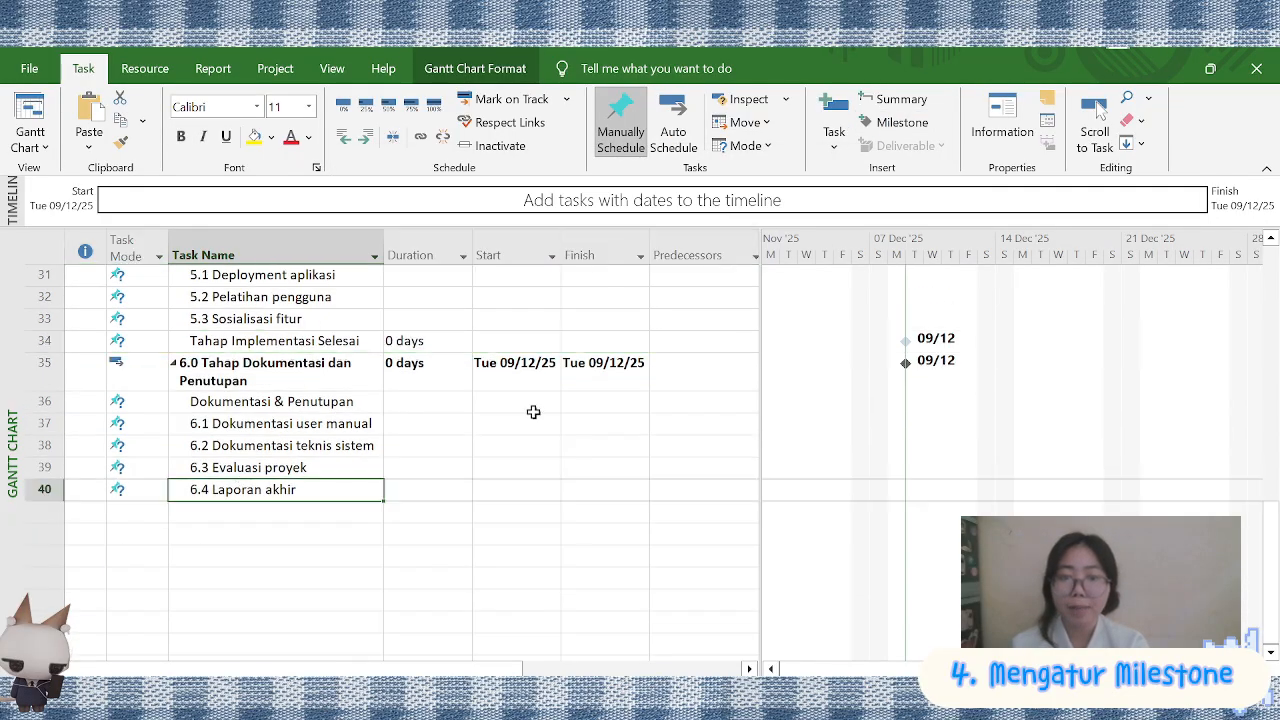
pyautogui.click(902, 121)
pyautogui.hotkey('ctrl', 'z')
# Insert a milestone below 6.4 Laporan akhir and name it "Proyek Telah Terselesaikan"
pyautogui.click(270, 511)
pyautogui.click(902, 122)
pyautogui.doubleClick(271, 511)
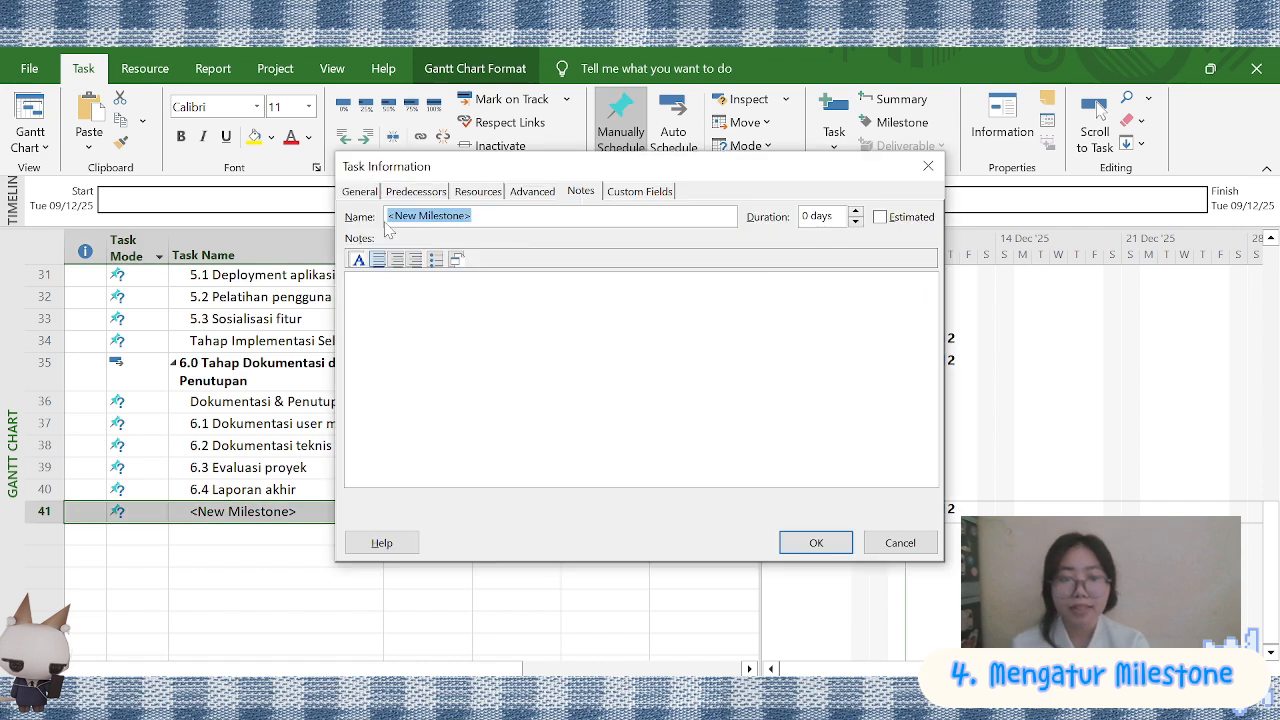
pyautogui.write('Proyek Telah Tersele')
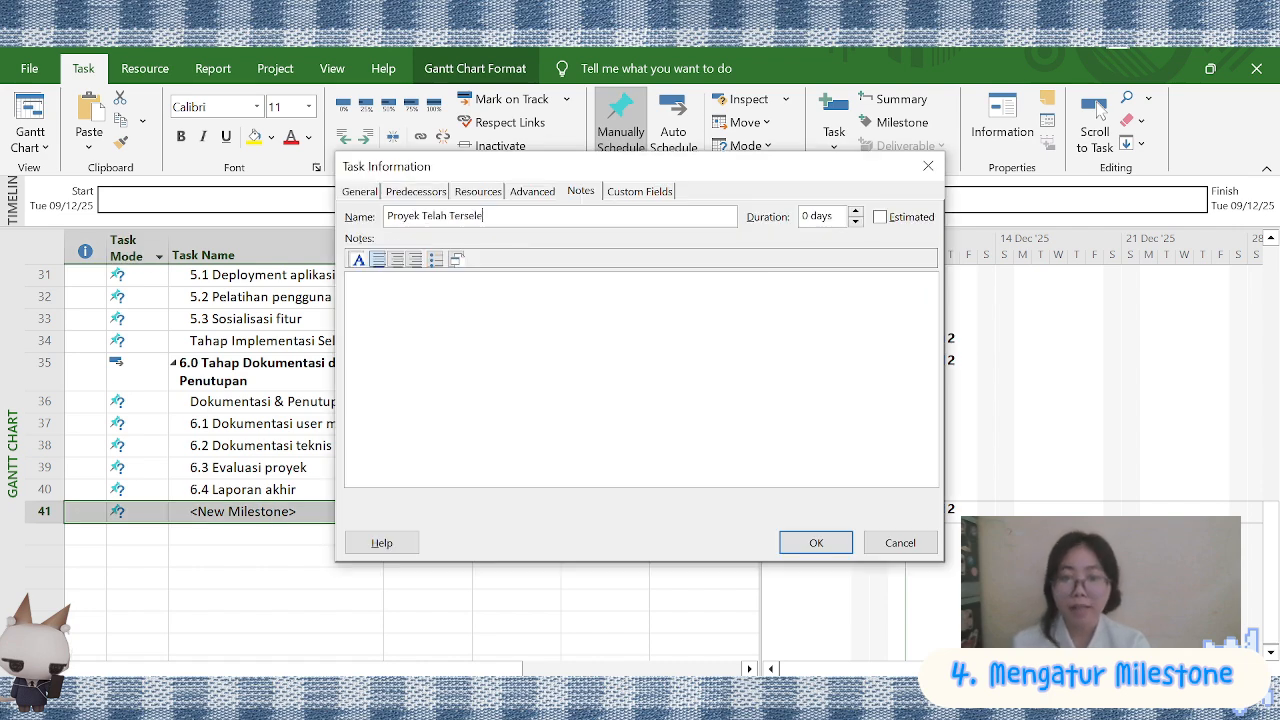
pyautogui.write('saikan')
pyautogui.click(803, 538)
# Insert a milestone below 1.5 Identifikasi risiko and name it "Perencanaan Proyek Selesai"
pyautogui.click(328, 378)
pyautogui.scroll(10, 331, 400)
pyautogui.click(310, 428)
pyautogui.click(902, 122)
pyautogui.doubleClick(300, 425)
pyautogui.write('Perencanaan Pr')
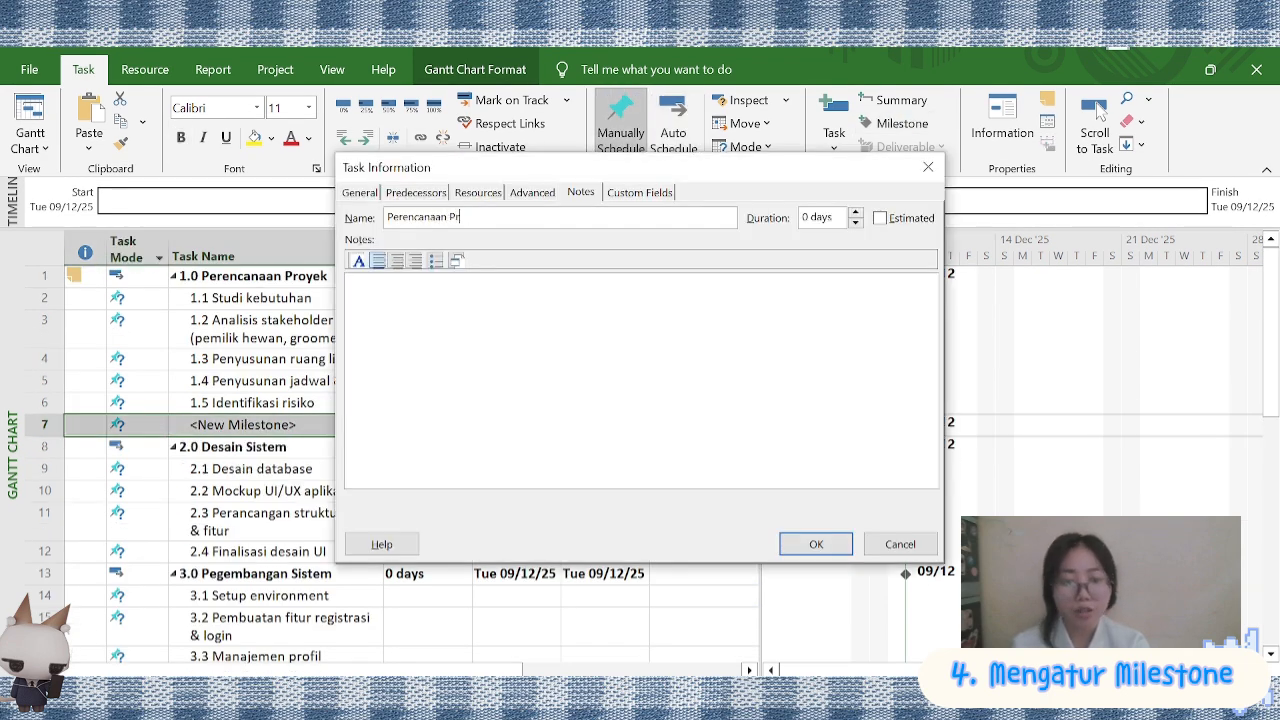
pyautogui.write('oyek Selesai')
pyautogui.click(816, 543)
# Insert a milestone below 2.4 Finalisasi desain UI and name it "Tahap Desain Sistem Selesai"
pyautogui.click(265, 276)
pyautogui.click(265, 574)
pyautogui.click(898, 124)
pyautogui.doubleClick(270, 574)
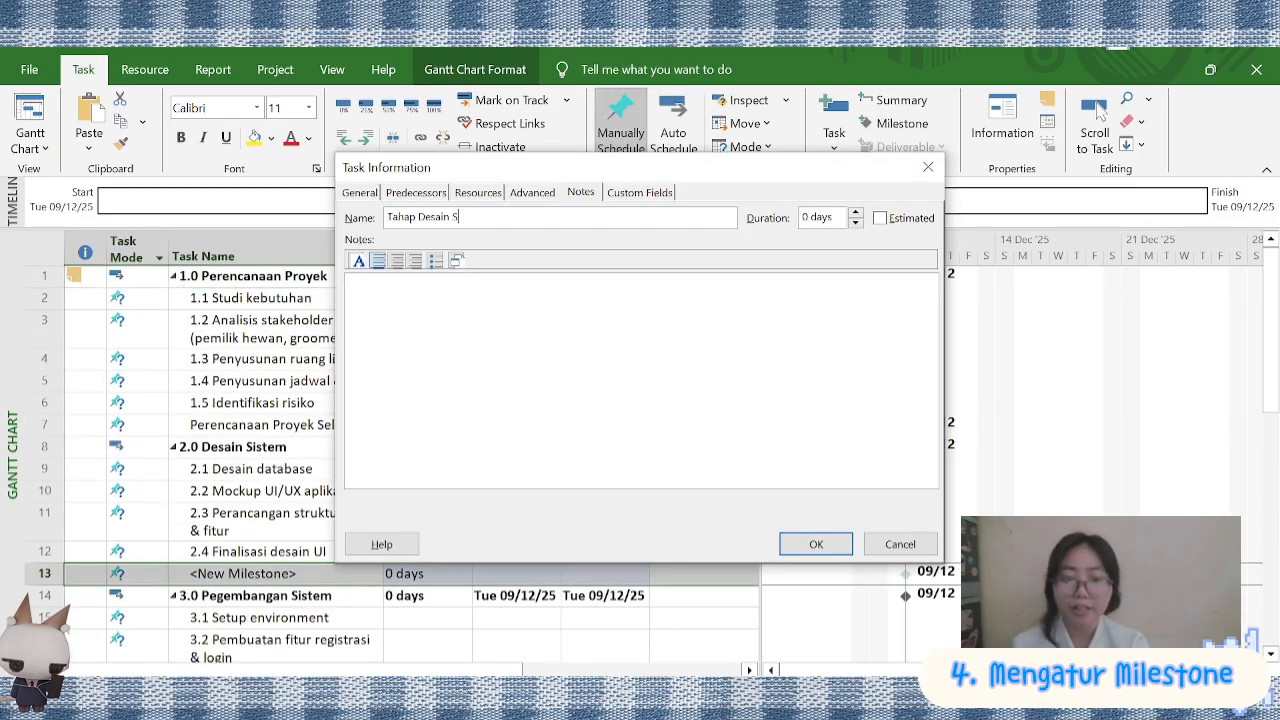
pyautogui.write('Tahap Desain Sistem Selesai')
pyautogui.click(816, 544)
# Insert a milestone below 3.8 Admin dashboard and name it "Tahap Pengembangan Sistem Selesai"
pyautogui.scroll(-5, 400, 450)
pyautogui.click(265, 560)
pyautogui.click(898, 124)
pyautogui.doubleClick(270, 560)
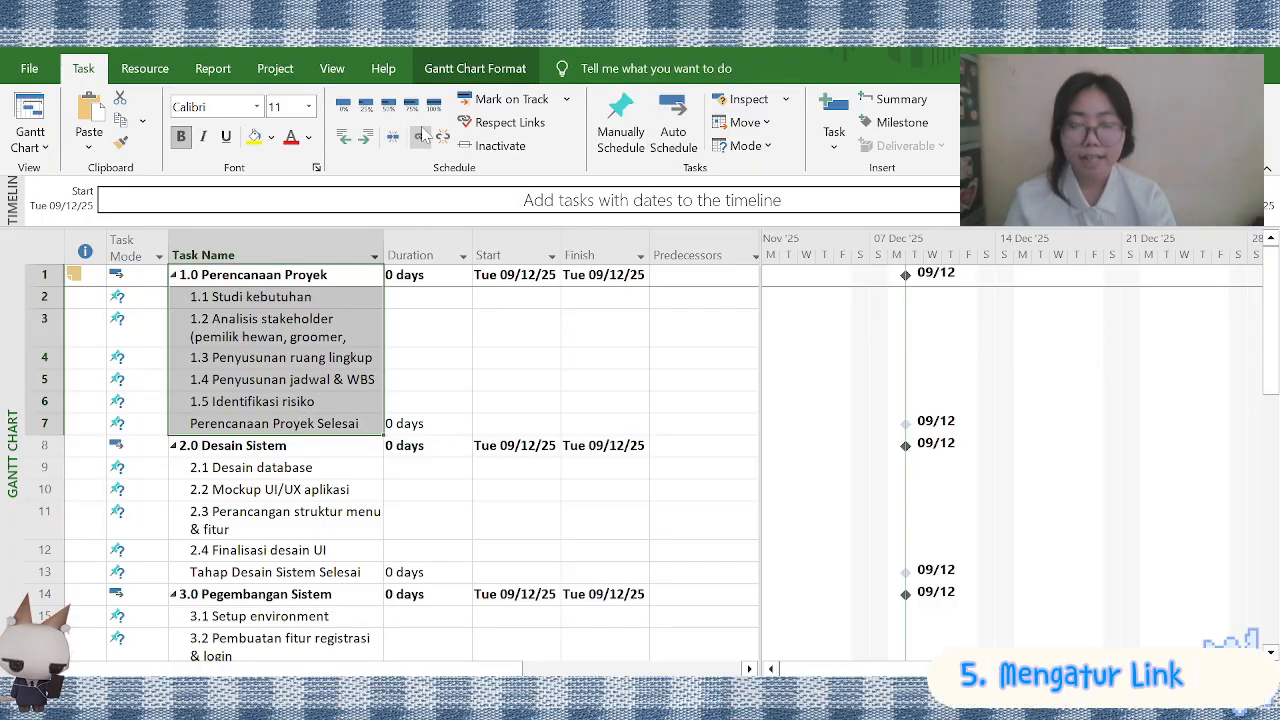
# Link the tasks and completion milestone in sequence within each of phases 1.0, 2.0 and 3.0
pyautogui.hotkey('ctrl', 'F2')
pyautogui.scroll(-2, 315, 336)
pyautogui.moveTo(320, 336); pyautogui.dragTo(300, 441)
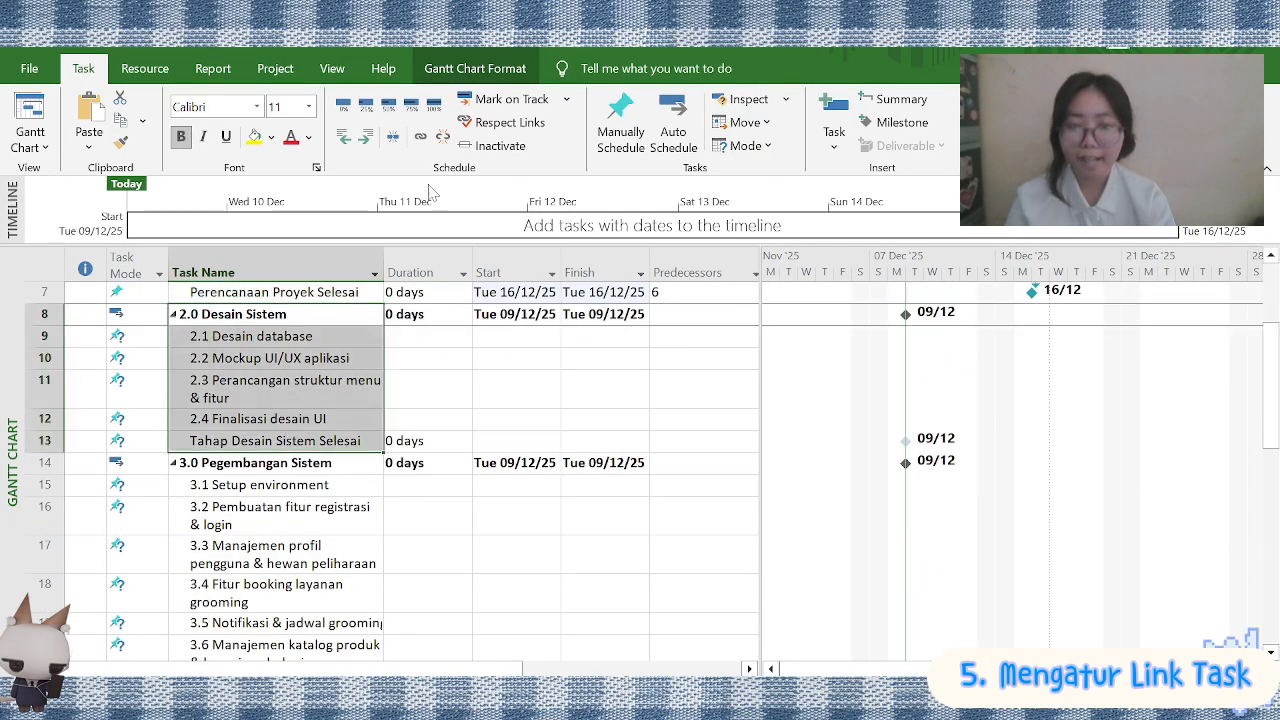
pyautogui.click(420, 136)
pyautogui.scroll(-2, 300, 340)
pyautogui.moveTo(260, 336); pyautogui.dragTo(243, 570)
pyautogui.hotkey('ctrl', 'F2')
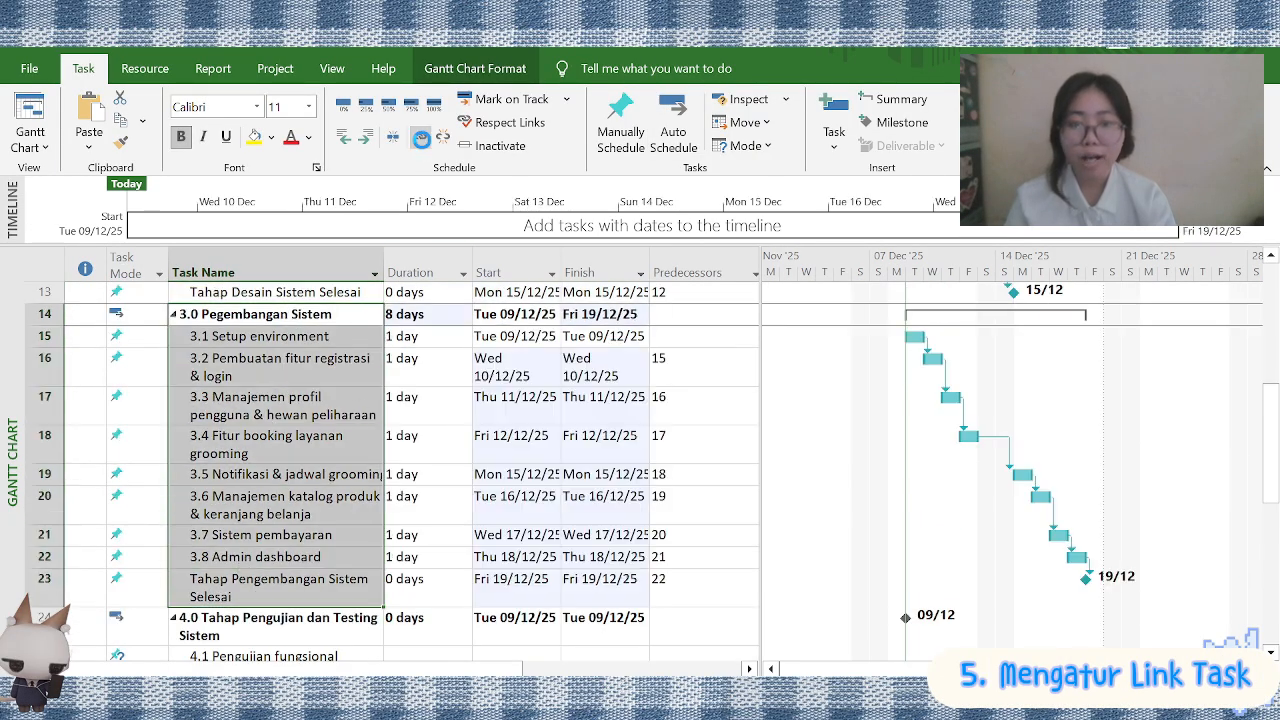
# Link the tasks and closing milestone in sequence within each of phases 4.0, 5.0 and 6.0
pyautogui.scroll(-3, 329, 368)
pyautogui.moveTo(300, 391); pyautogui.dragTo(286, 506)
pyautogui.hotkey('ctrl', 'F2')
pyautogui.scroll(-2, 297, 343)
pyautogui.moveTo(290, 374); pyautogui.dragTo(280, 529)
pyautogui.click(420, 136)
pyautogui.scroll(-1, 300, 340)
pyautogui.click(420, 136)
pyautogui.scroll(10, 424, 383)
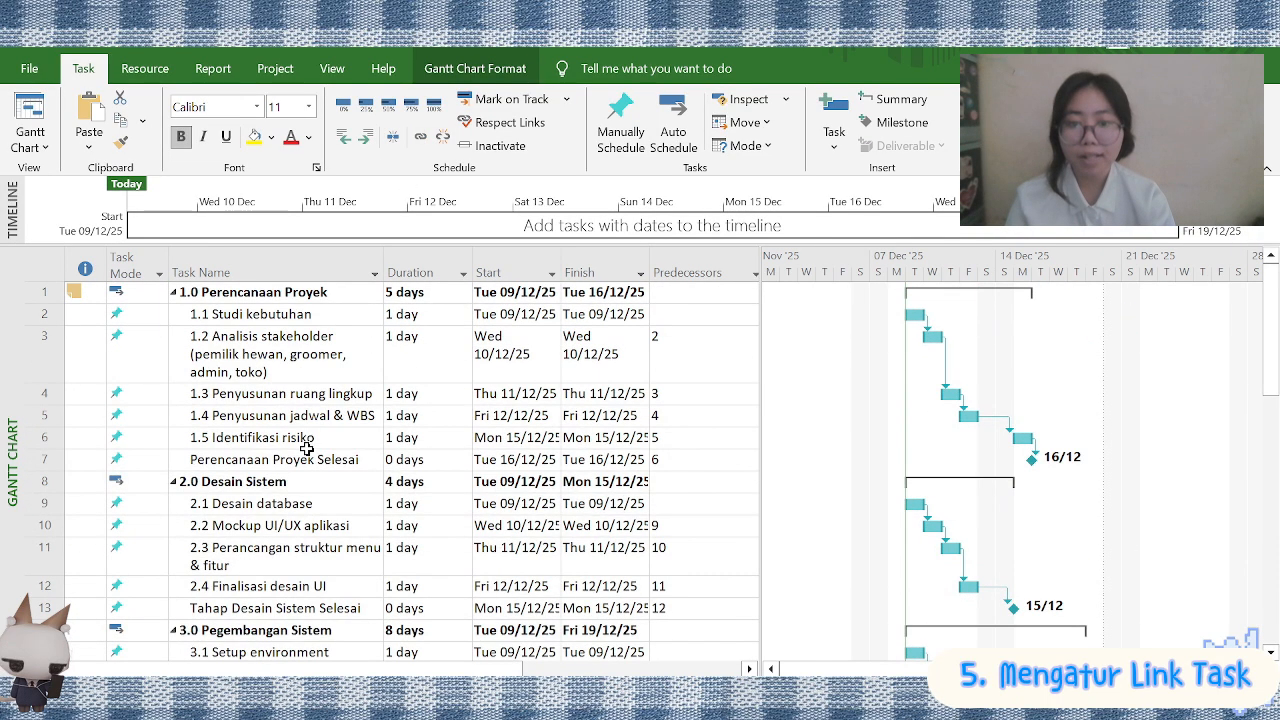
# Widen the task table slightly and choose Perencanaan Proyek Selesai as the predecessor of 2.1 Desain database
pyautogui.moveTo(761, 334); pyautogui.dragTo(785, 336)
pyautogui.hscroll(2, 740, 337)
pyautogui.hscroll(-2, 730, 339)
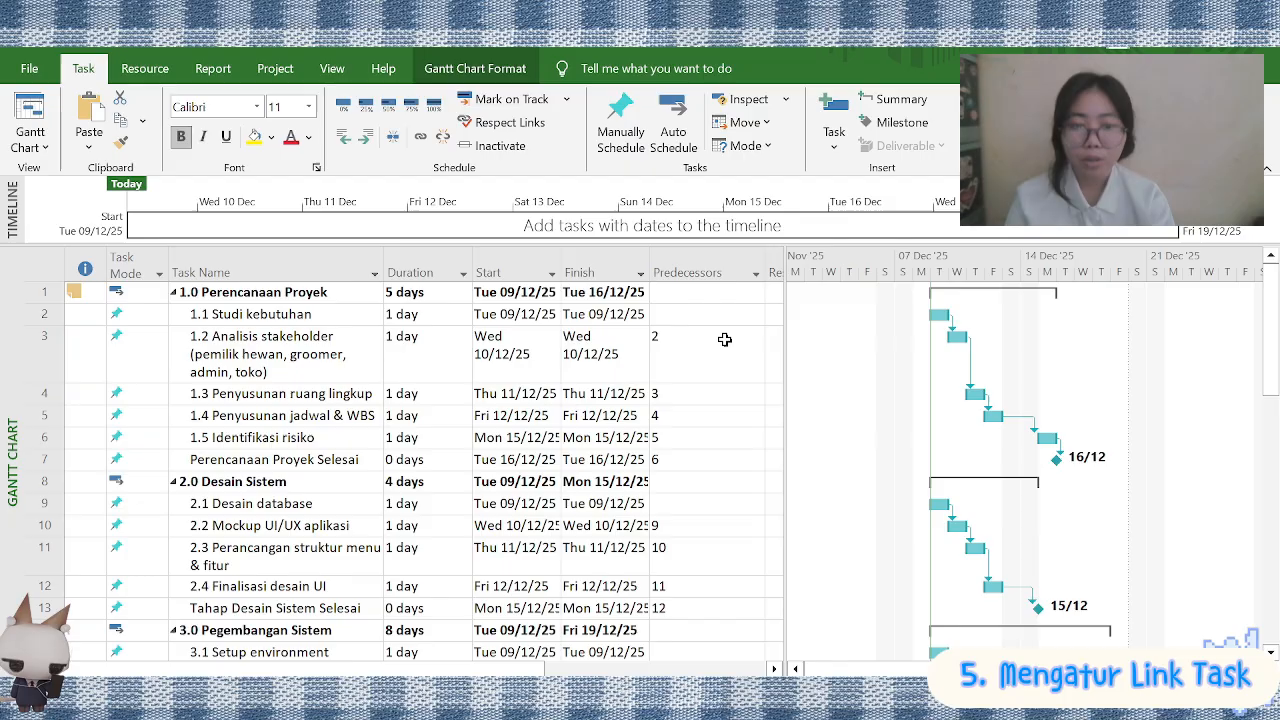
pyautogui.click(691, 504)
pyautogui.click(757, 505)
pyautogui.scroll(3, 450, 270)
pyautogui.click(429, 258)
pyautogui.click(803, 195)
# Review the schedule of phase 2.0 and undo the predecessor set on 2.1 Desain database
pyautogui.scroll(-1, 686, 527)
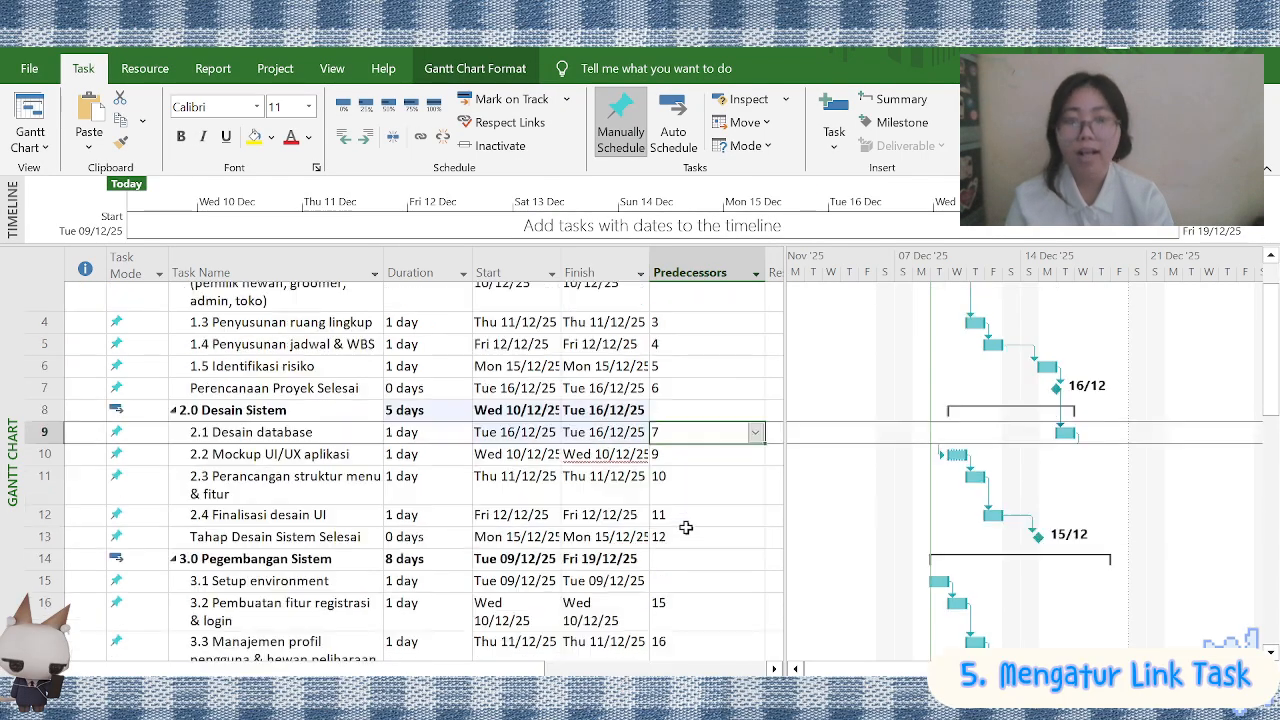
pyautogui.scroll(-1, 686, 527)
pyautogui.click(756, 432)
pyautogui.click(695, 468)
pyautogui.click(619, 427)
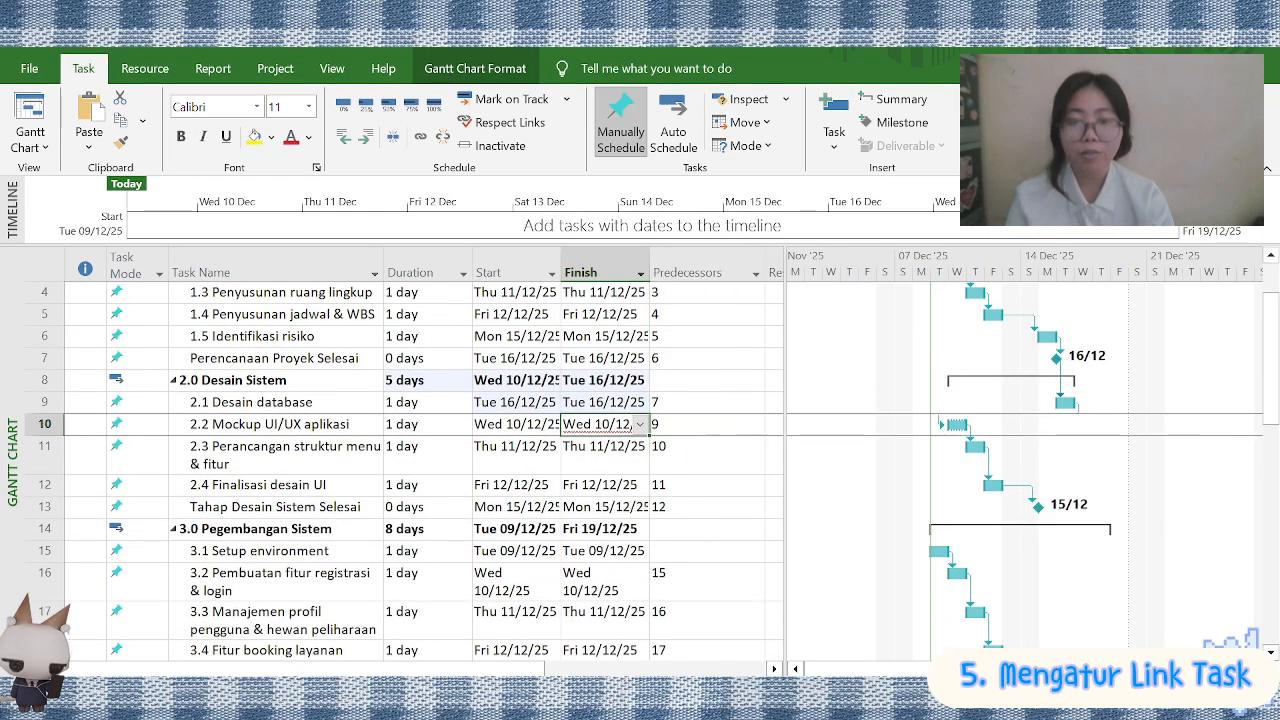
pyautogui.click(675, 405)
pyautogui.scroll(1, 391, 392)
pyautogui.moveTo(310, 461); pyautogui.dragTo(305, 505)
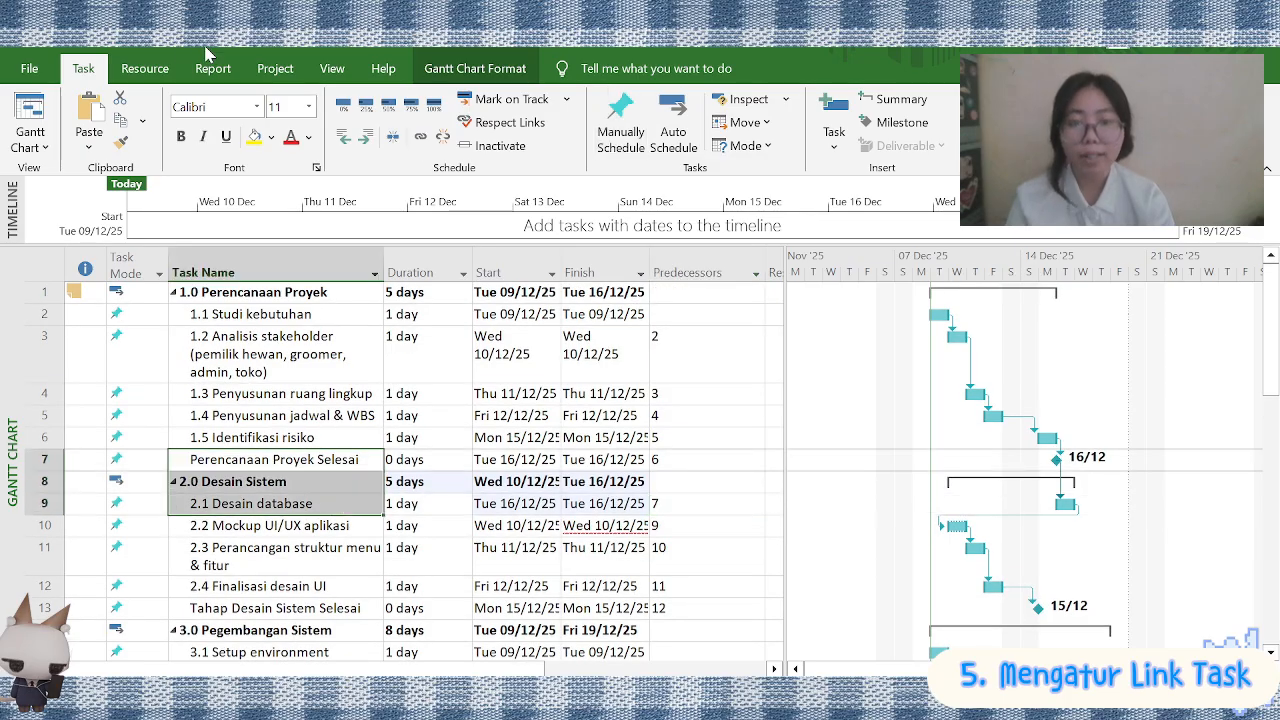
pyautogui.click(55, 40)
# Try linking Perencanaan Proyek Selesai to 2.1 Desain database with the Link Tasks command, and undo it
pyautogui.moveTo(311, 461); pyautogui.dragTo(303, 501)
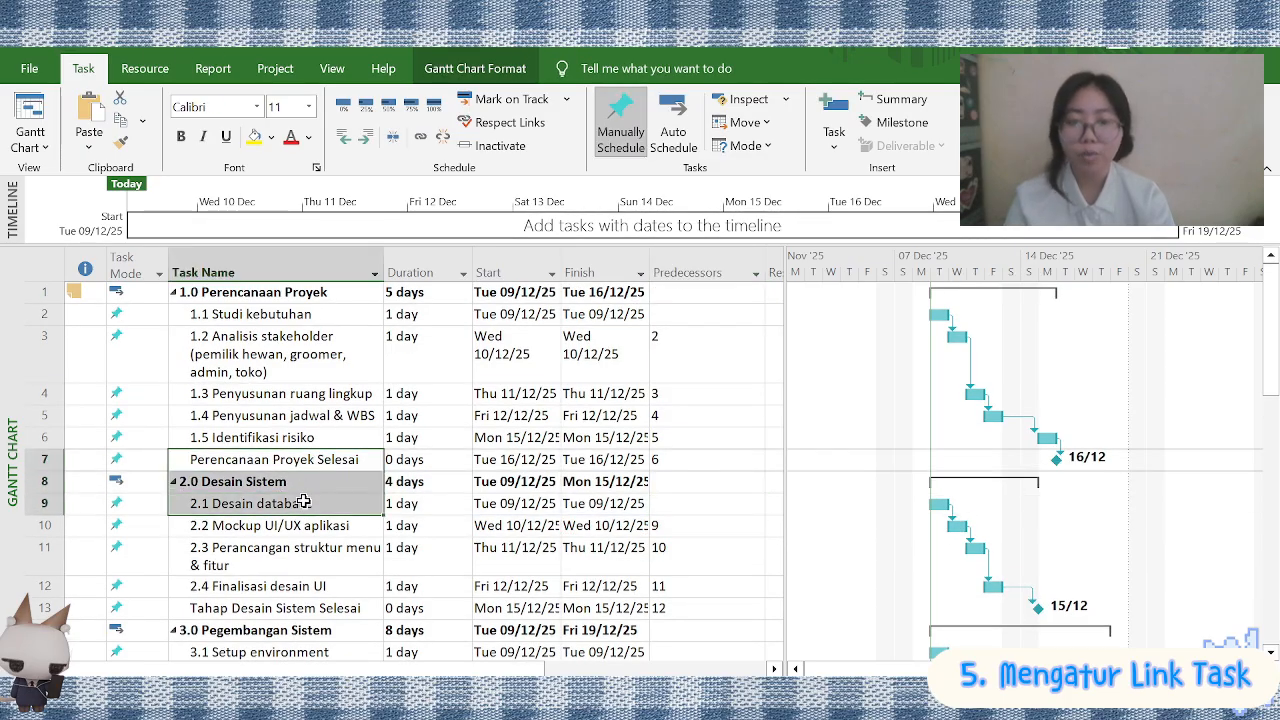
pyautogui.click(420, 137)
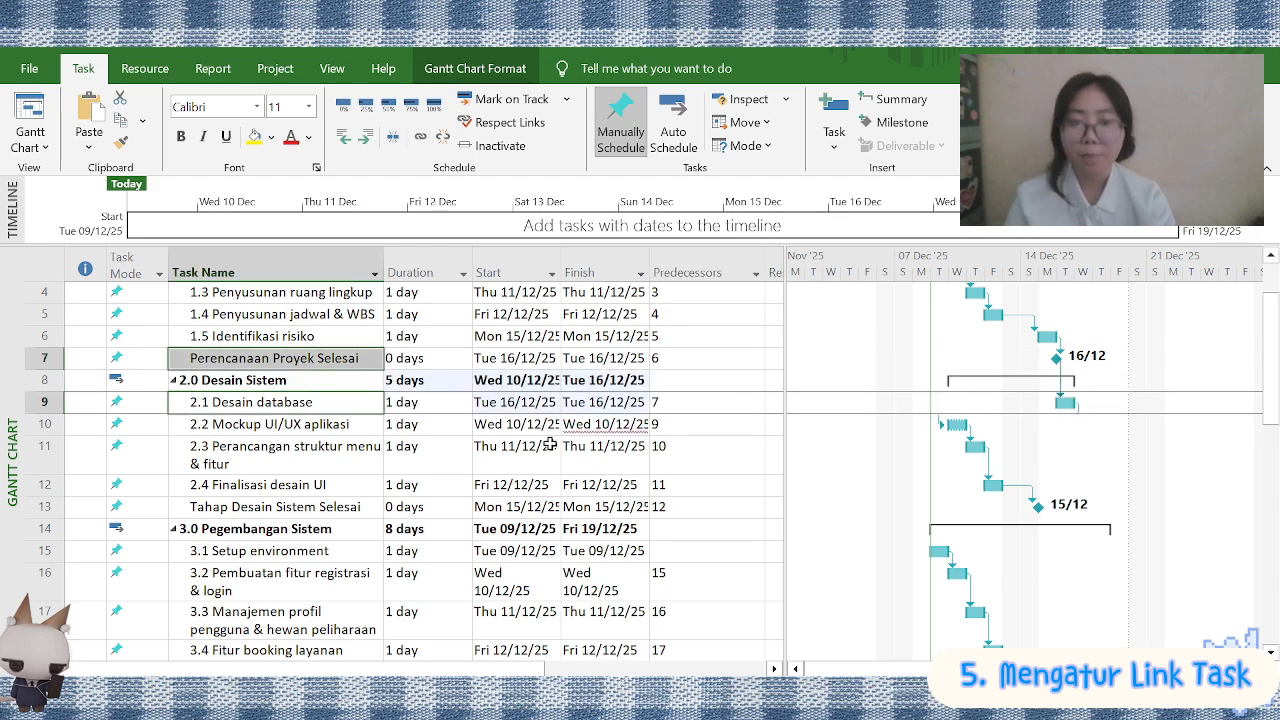
pyautogui.hotkey('ctrl', 'z')
# Try linking the Perencanaan Proyek Selesai milestone to Tahap Desain Sistem Selesai, and undo the link
pyautogui.keyDown('ctrl'); pyautogui.click(363, 508); pyautogui.keyUp('ctrl')
pyautogui.click(440, 380)
pyautogui.click(350, 359)
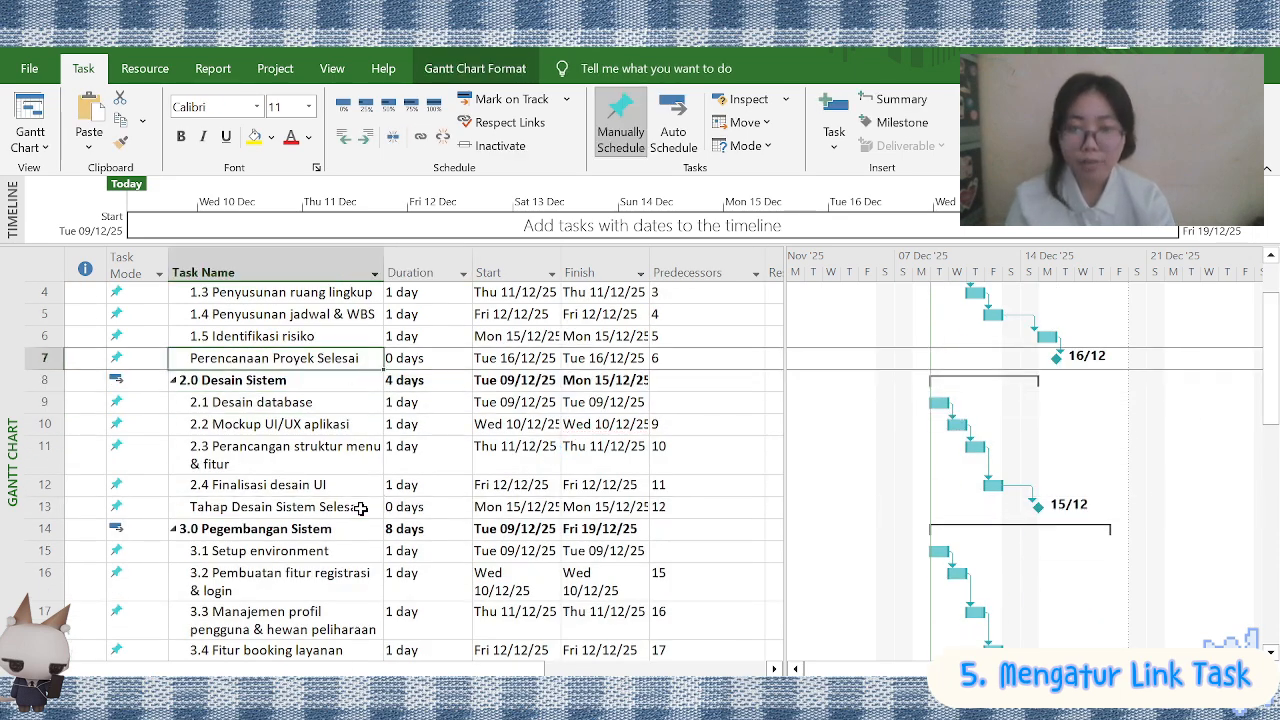
pyautogui.keyDown('ctrl'); pyautogui.click(361, 508); pyautogui.keyUp('ctrl')
pyautogui.click(420, 137)
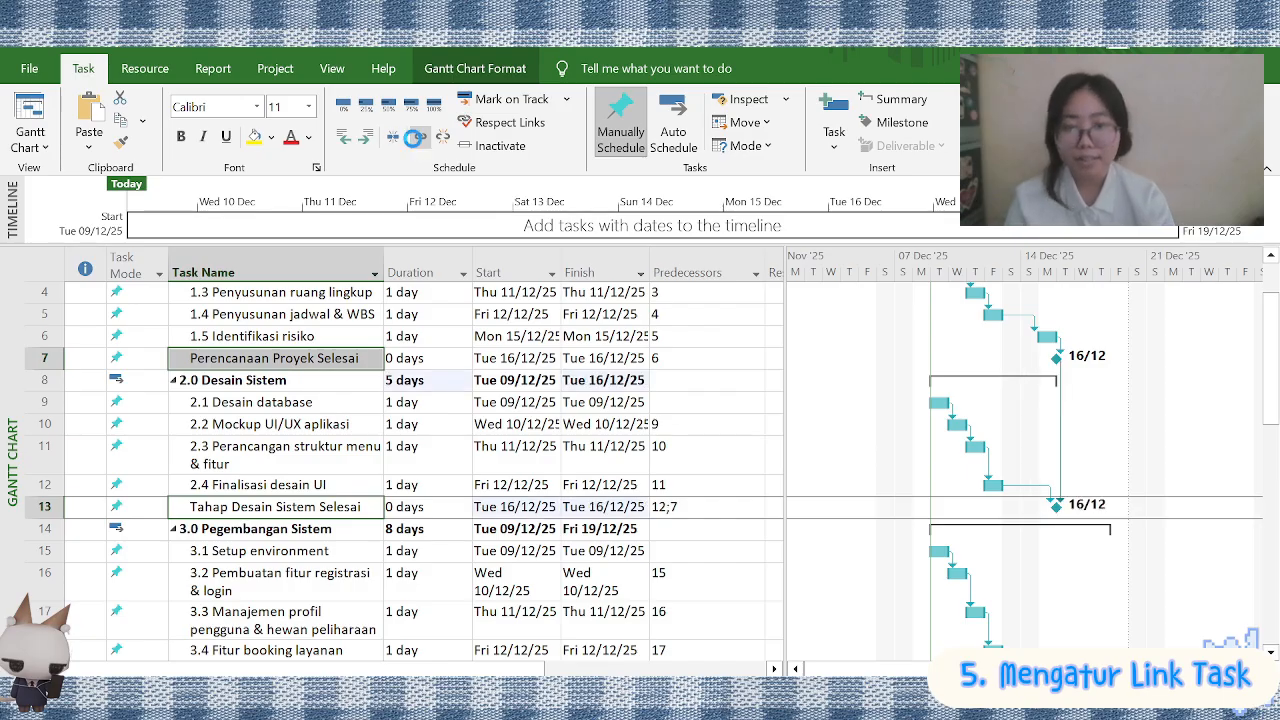
pyautogui.hotkey('ctrl', 'z')
pyautogui.scroll(-1, 351, 331)
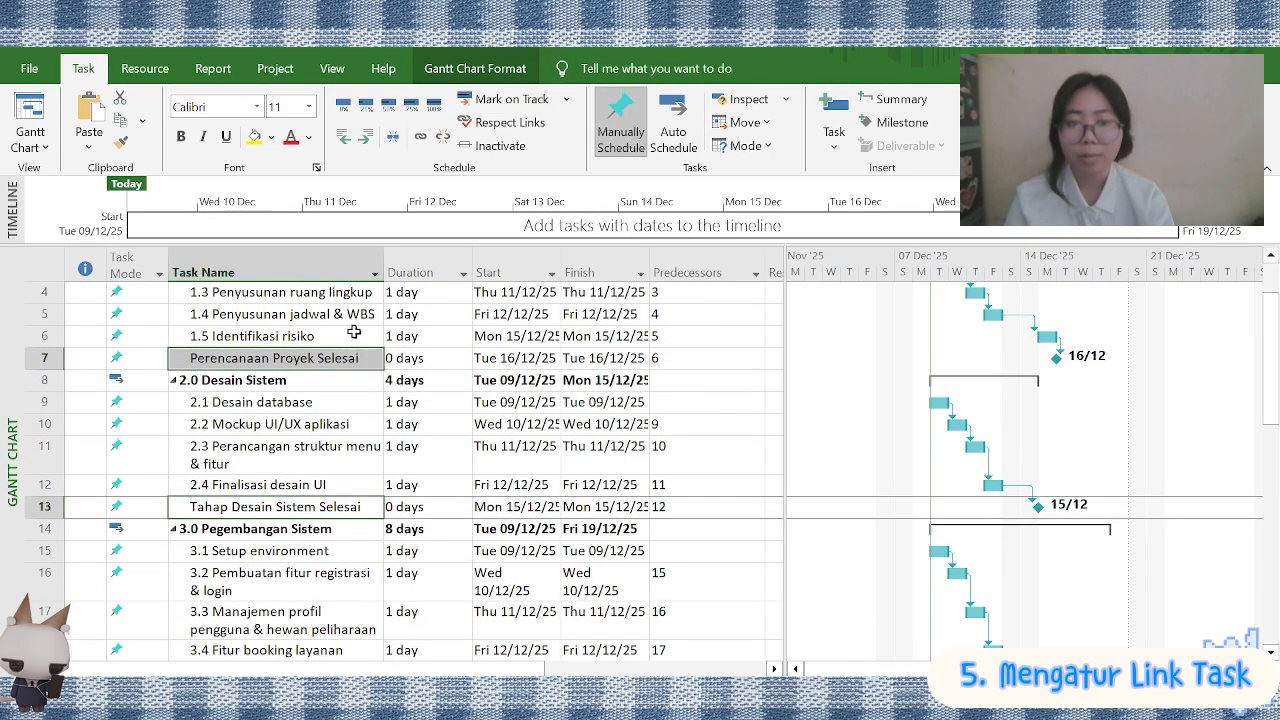
# Link the Perencanaan Proyek Selesai milestone to 2.1 Desain database again
pyautogui.scroll(1, 334, 429)
pyautogui.click(352, 461)
pyautogui.keyDown('ctrl'); pyautogui.click(360, 503); pyautogui.keyUp('ctrl')
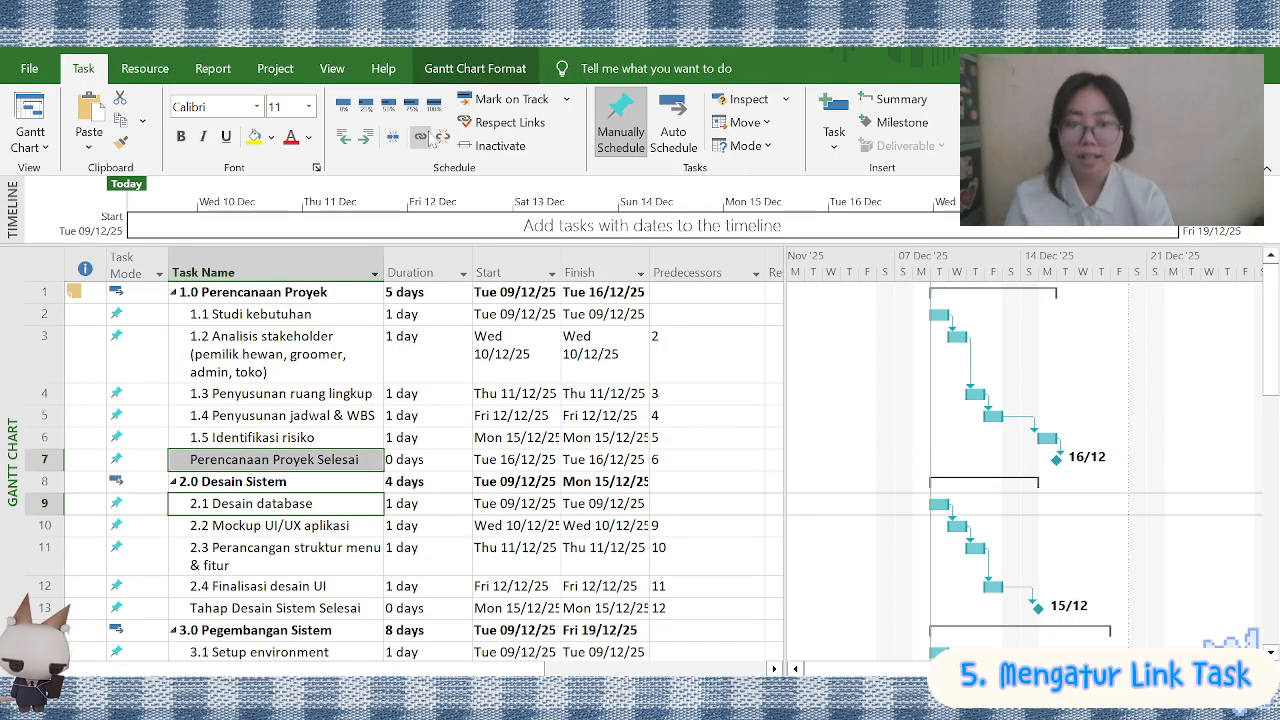
pyautogui.click(420, 137)
pyautogui.click(630, 527)
# Set the duration of 1.1 Studi kebutuhan to 3 days and 1.2 Analisis stakeholder to 4 days
pyautogui.click(460, 292)
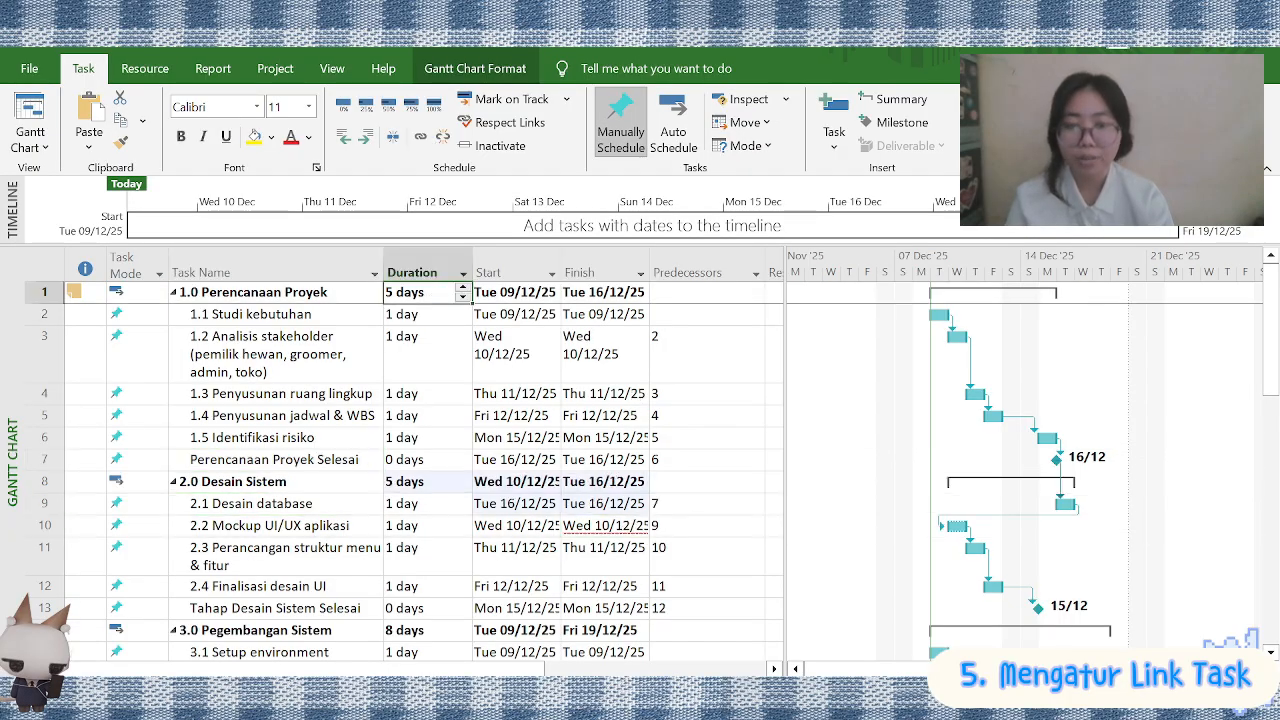
pyautogui.click(440, 314)
pyautogui.click(464, 310)
pyautogui.click(464, 310)
pyautogui.click(460, 346)
pyautogui.click(465, 341)
pyautogui.click(463, 340)
pyautogui.click(463, 340)
pyautogui.press('Return')
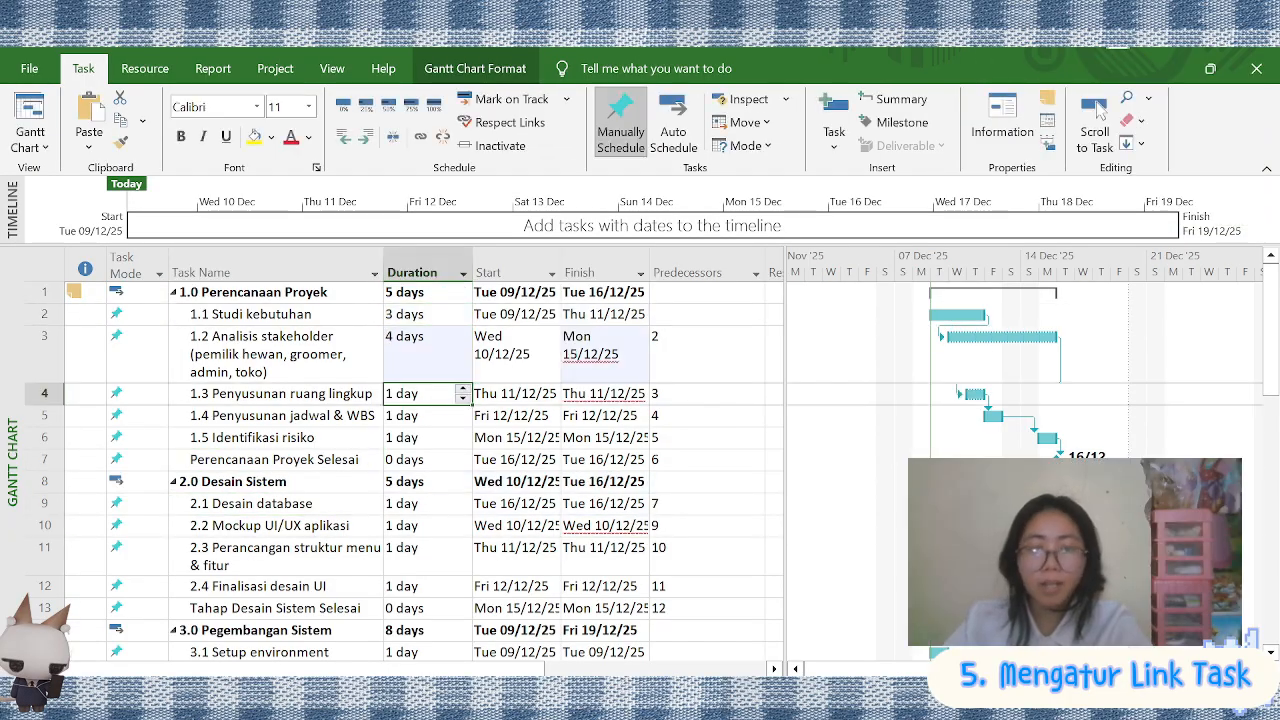
# Set Tahap Desain Sistem Selesai (task 13) as the predecessor of 3.1 Setup environment
pyautogui.scroll(-1, 549, 439)
pyautogui.scroll(1, 580, 415)
pyautogui.click(598, 398)
pyautogui.scroll(-2, 368, 486)
pyautogui.scroll(2, 345, 465)
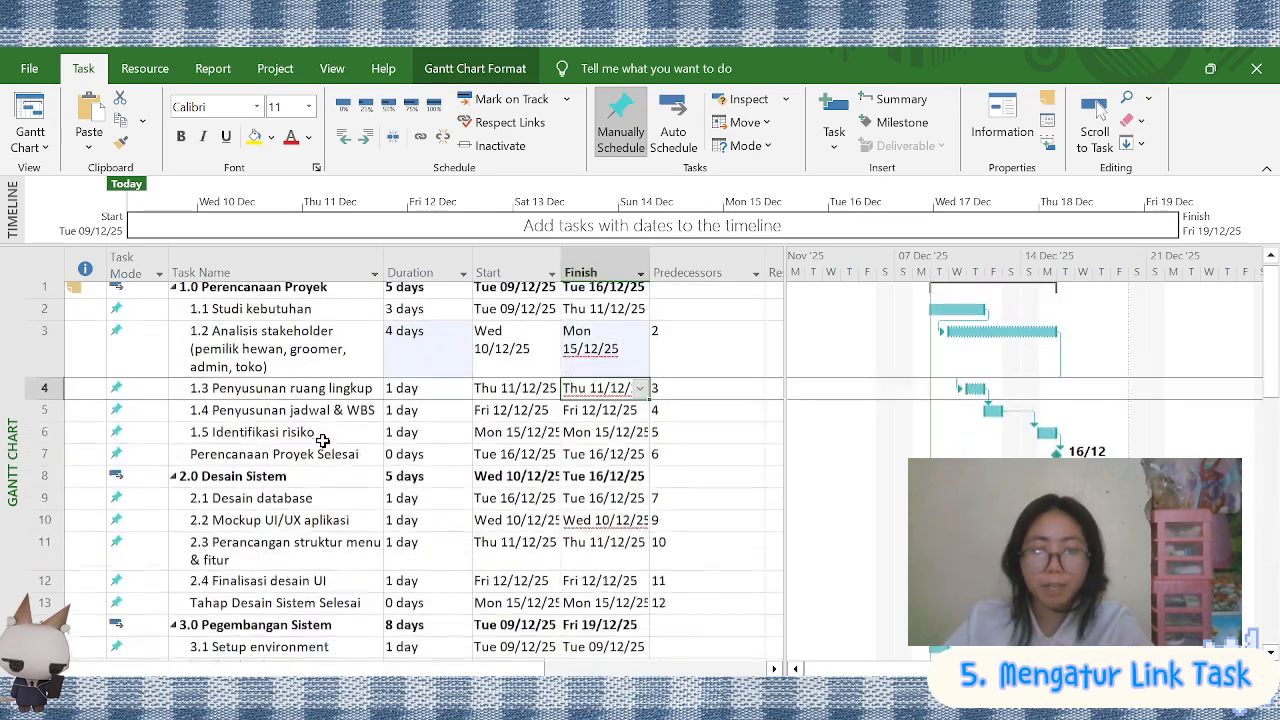
pyautogui.scroll(-1, 320, 450)
pyautogui.click(303, 506)
pyautogui.moveTo(303, 506); pyautogui.dragTo(290, 550)
pyautogui.click(693, 551)
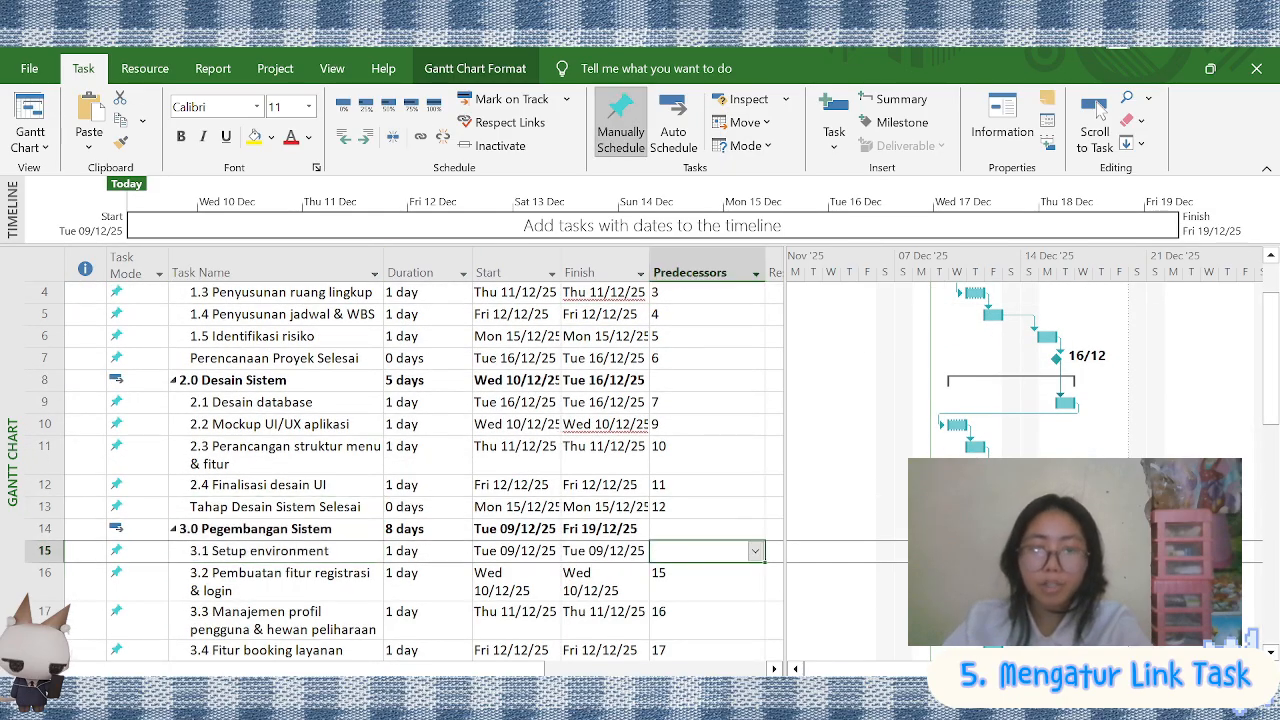
pyautogui.click(755, 551)
pyautogui.click(455, 383)
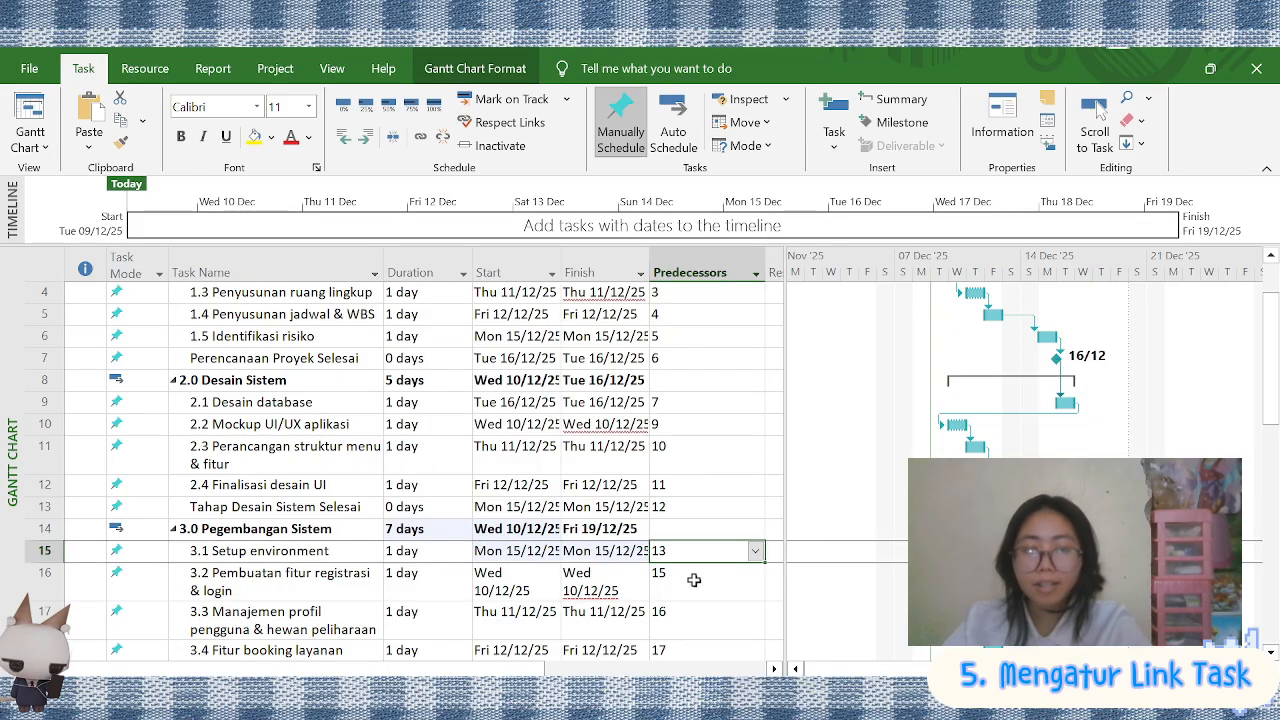
# Undo the duration changes and all task links across the phases
pyautogui.scroll(1, 675, 477)
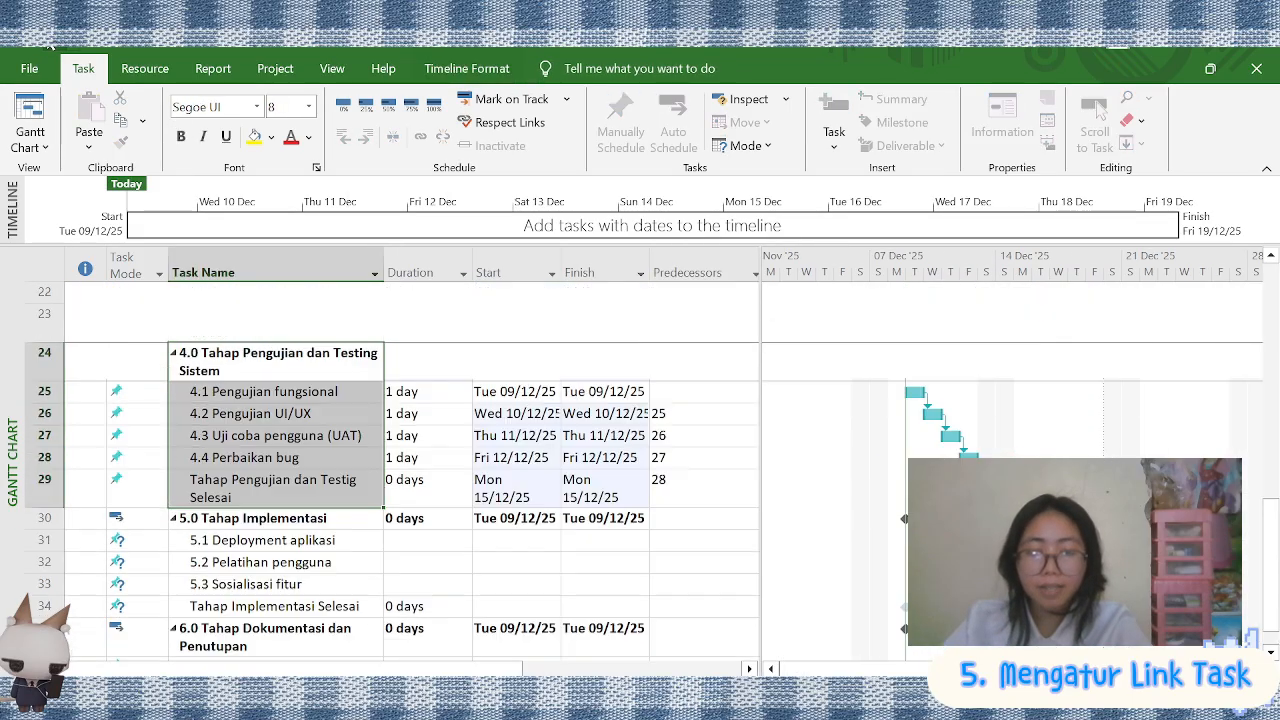
pyautogui.scroll(6, 400, 470)
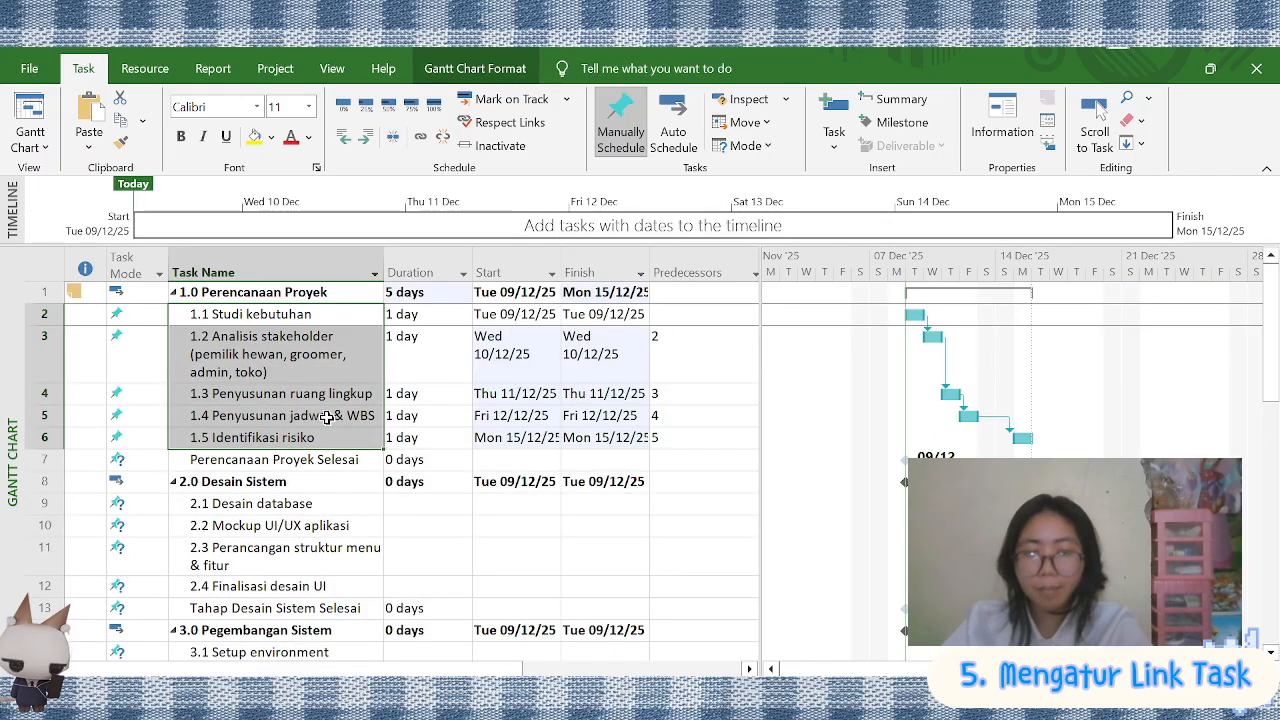
# Try linking only the Perencanaan Proyek Selesai and 2.1 Desain database rows, and undo the link
pyautogui.click(310, 459)
pyautogui.keyDown('ctrl'); pyautogui.click(300, 503); pyautogui.keyUp('ctrl')
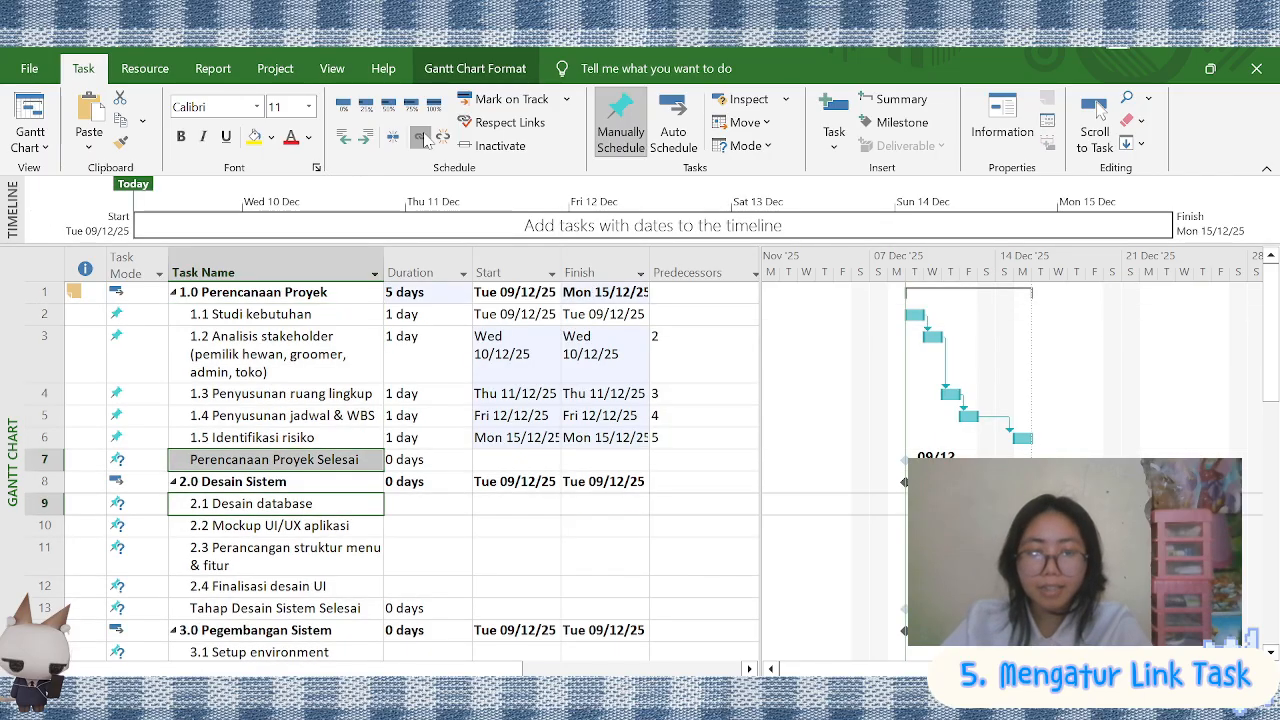
pyautogui.click(420, 137)
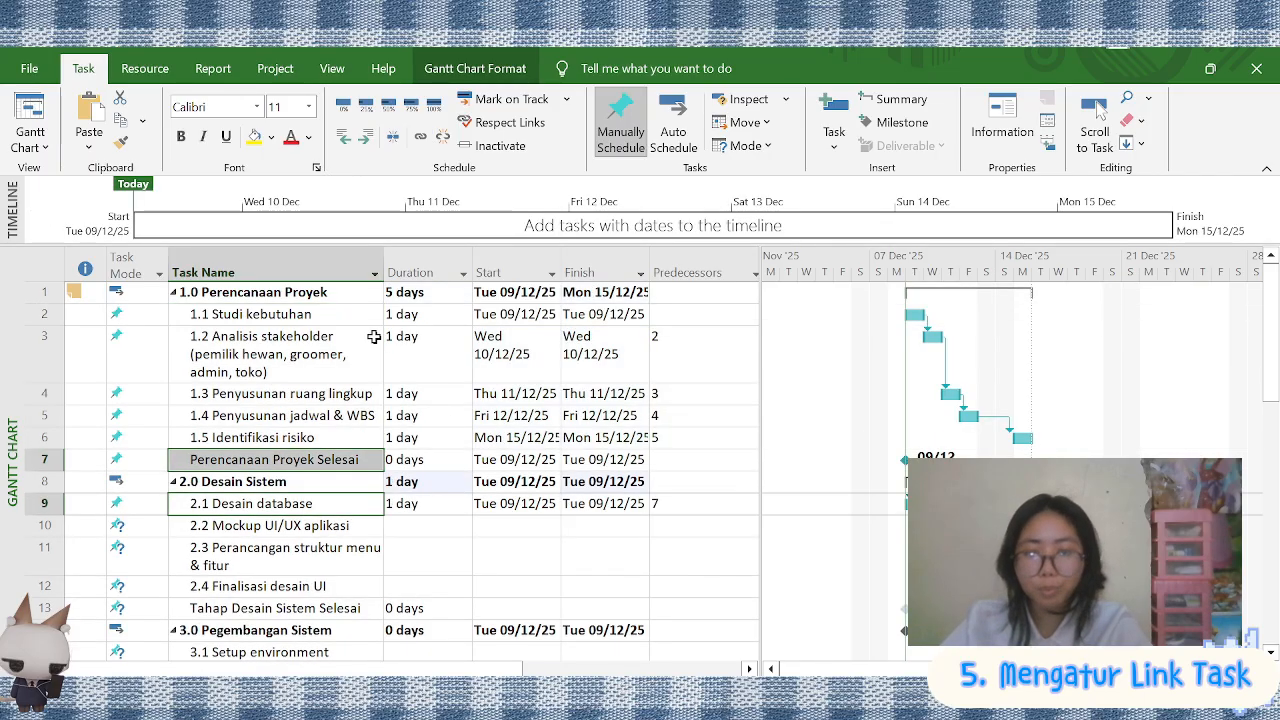
pyautogui.hotkey('ctrl', 'z')
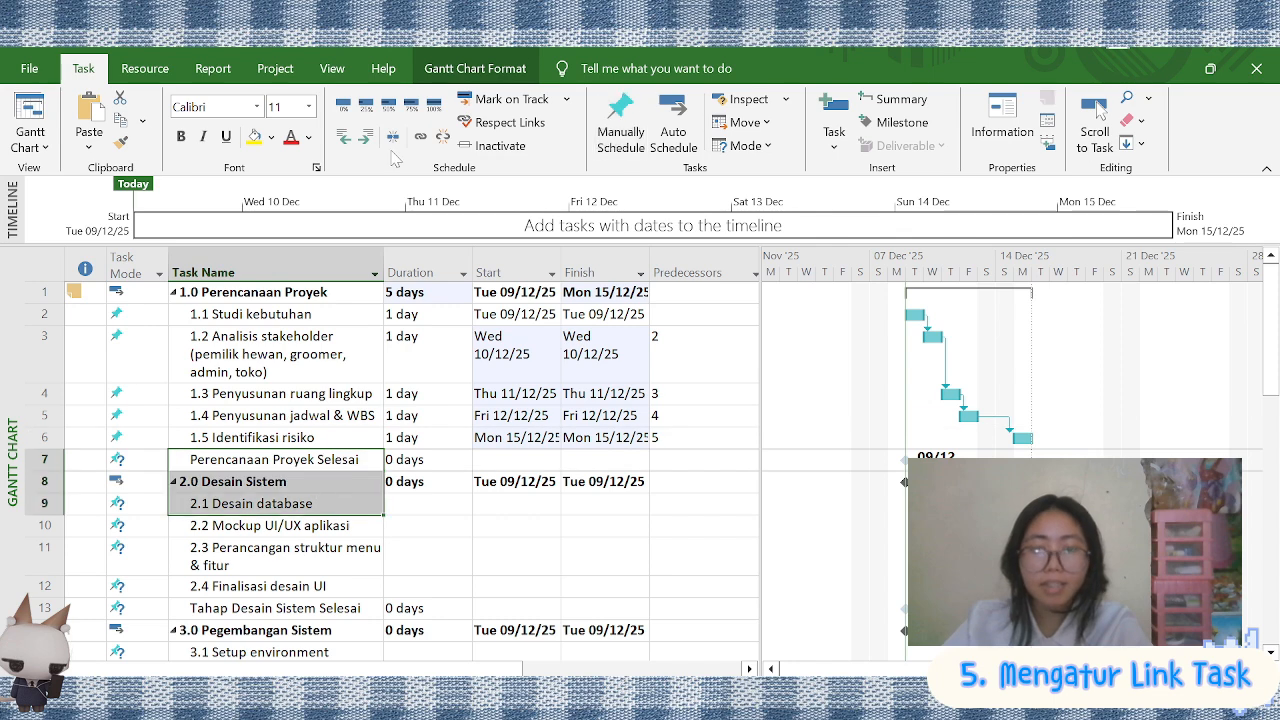
# Set Perencanaan Proyek Selesai (task 7) as the predecessor of 2.1 Desain database
pyautogui.click(515, 503)
pyautogui.click(700, 503)
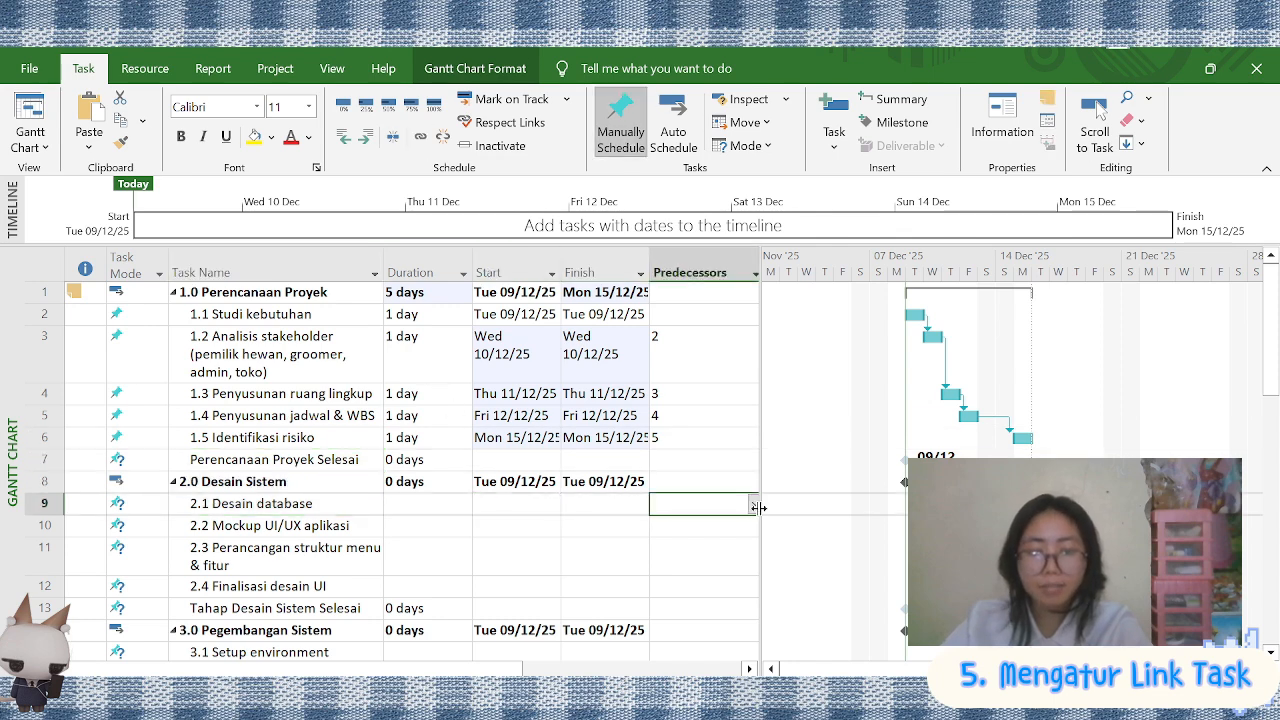
pyautogui.click(754, 504)
pyautogui.scroll(2, 521, 206)
pyautogui.click(470, 259)
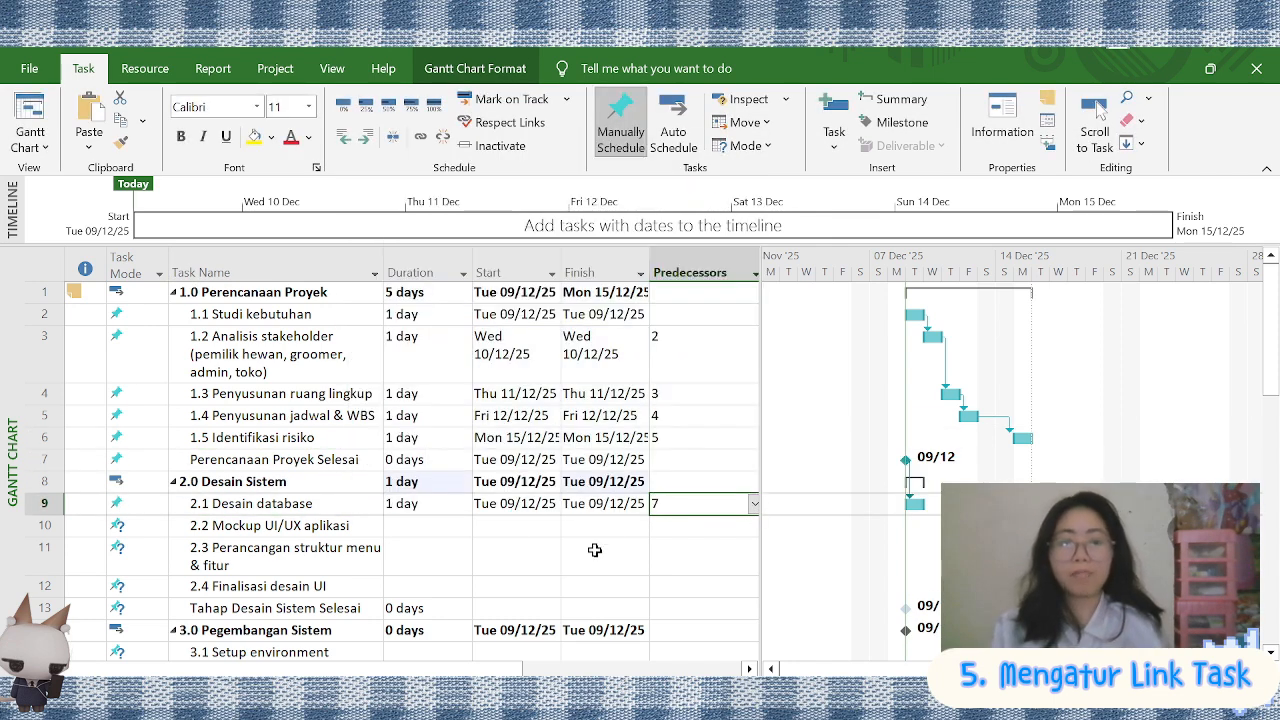
# Link tasks 2.1 to 2.4 of Desain Sistem in sequence, leaving out the milestone
pyautogui.scroll(2, 1035, 560)
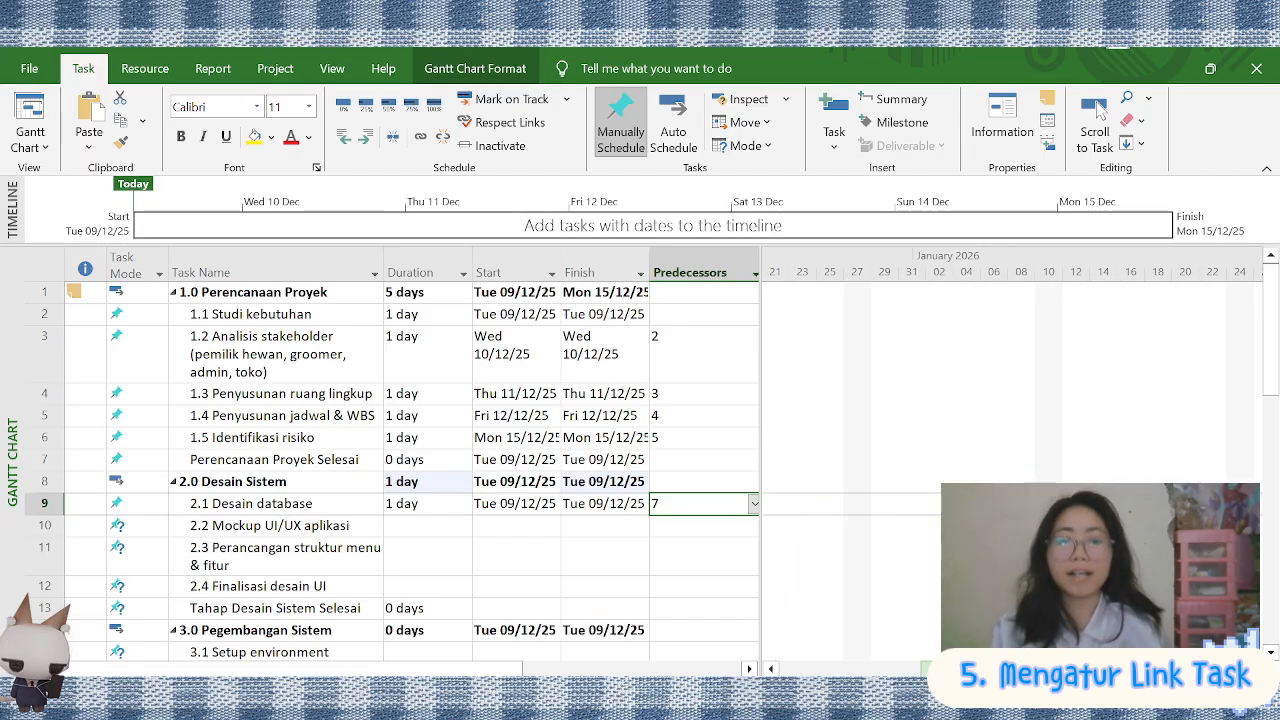
pyautogui.moveTo(892, 668); pyautogui.dragTo(866, 668)
pyautogui.scroll(-1, 491, 451)
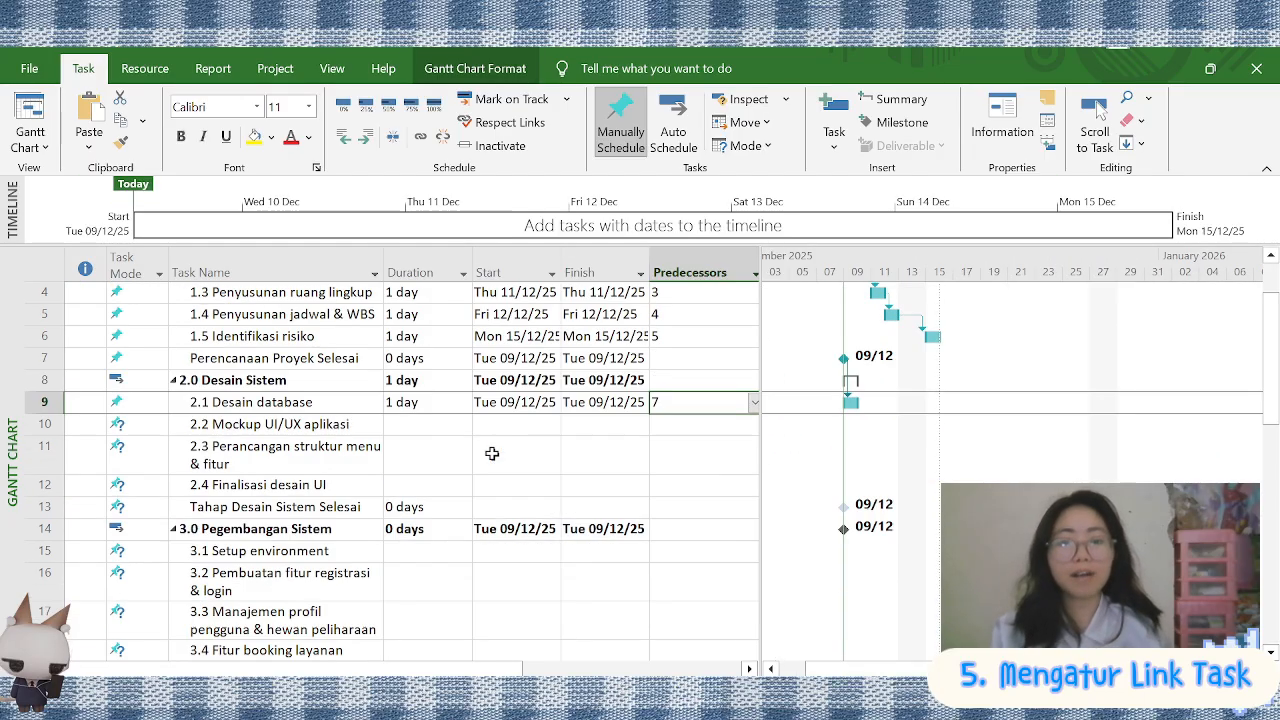
pyautogui.moveTo(280, 421); pyautogui.dragTo(280, 483)
pyautogui.click(420, 135)
# Link tasks 3.1 Setup environment to 3.8 Admin dashboard in sequence, leaving out the milestone
pyautogui.scroll(-2, 345, 448)
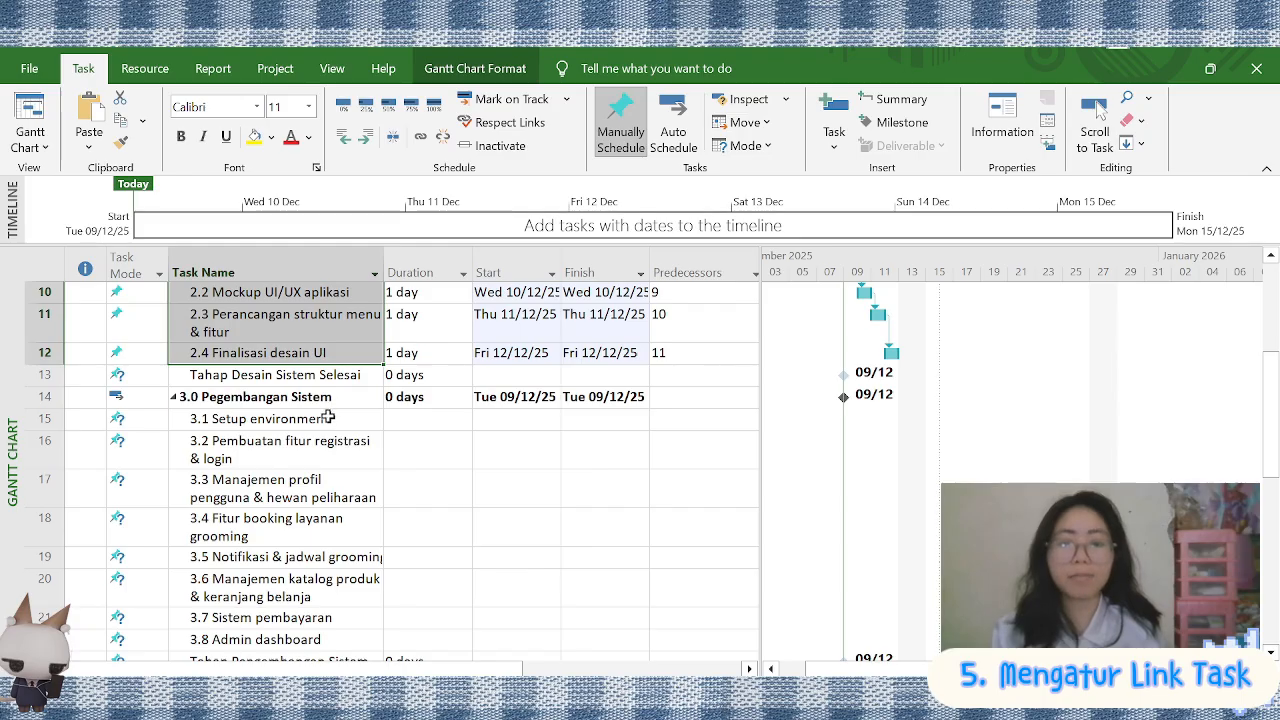
pyautogui.scroll(-1, 328, 417)
pyautogui.moveTo(335, 337); pyautogui.dragTo(349, 430)
# Link tasks 4.1 Pengujian fungsional to 4.4 Perbaikan bug in sequence
pyautogui.scroll(-1, 349, 428)
pyautogui.scroll(1, 349, 428)
pyautogui.click(352, 358)
pyautogui.moveTo(352, 336); pyautogui.dragTo(330, 557)
pyautogui.click(420, 137)
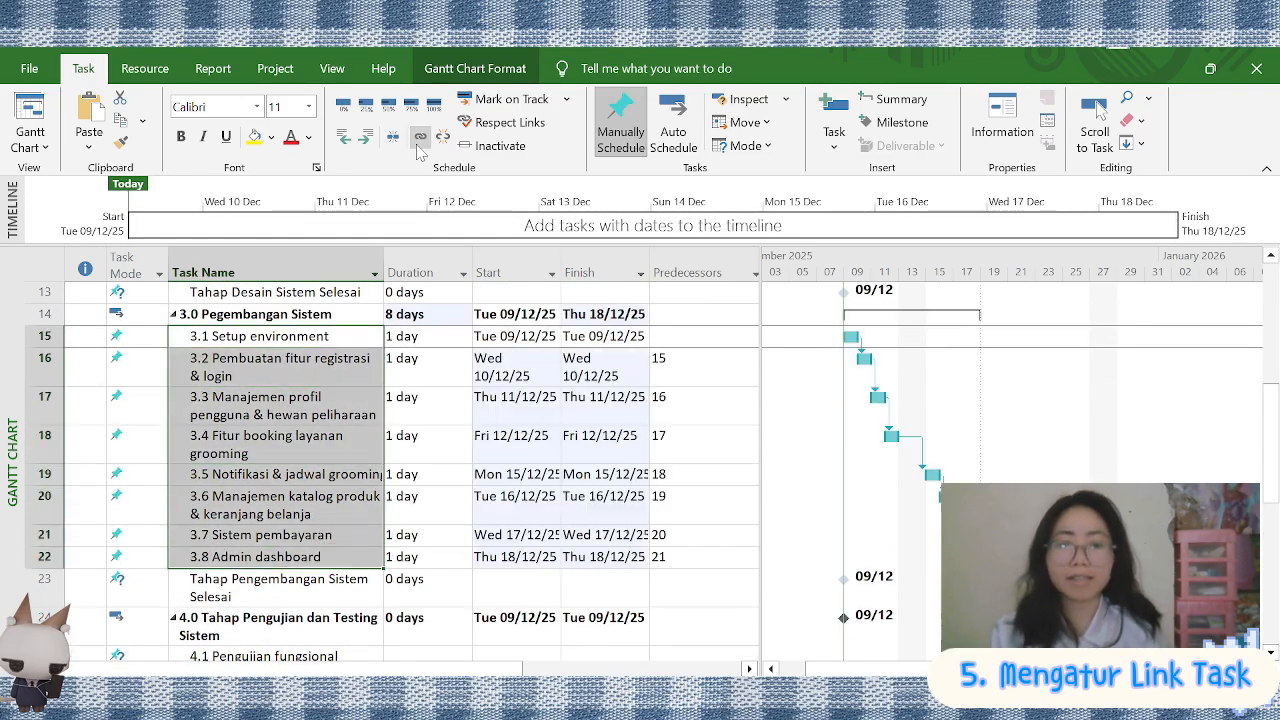
# Link tasks 5.1 Deployment aplikasi to 5.3 Sosialisasi fitur in sequence, leaving out the milestone
pyautogui.scroll(-3, 330, 400)
pyautogui.moveTo(322, 392); pyautogui.dragTo(315, 458)
pyautogui.click(420, 137)
pyautogui.scroll(-2, 334, 350)
pyautogui.moveTo(332, 375); pyautogui.dragTo(332, 419)
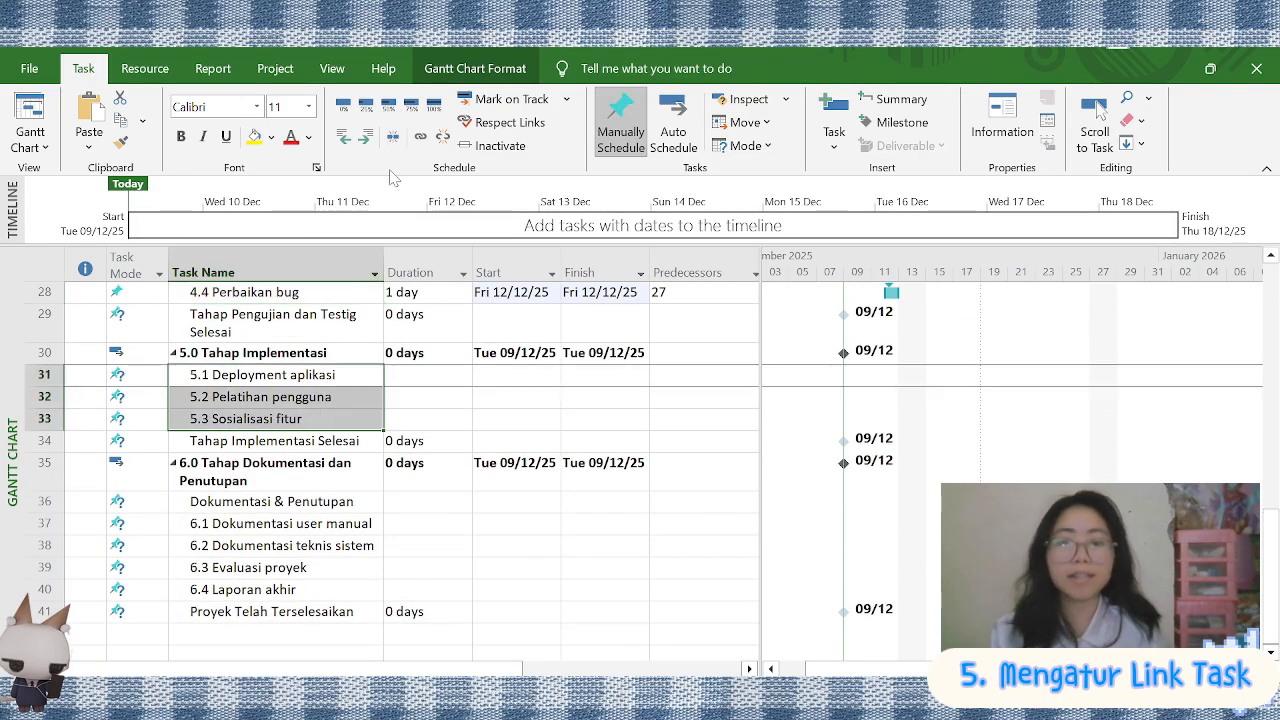
pyautogui.click(420, 137)
# Delete the redundant Dokumentasi & Penutupan task from phase 6.0 Tahap Dokumentasi dan Penutupan
pyautogui.moveTo(280, 501); pyautogui.dragTo(281, 589)
pyautogui.rightClick(275, 493)
pyautogui.click(355, 315)
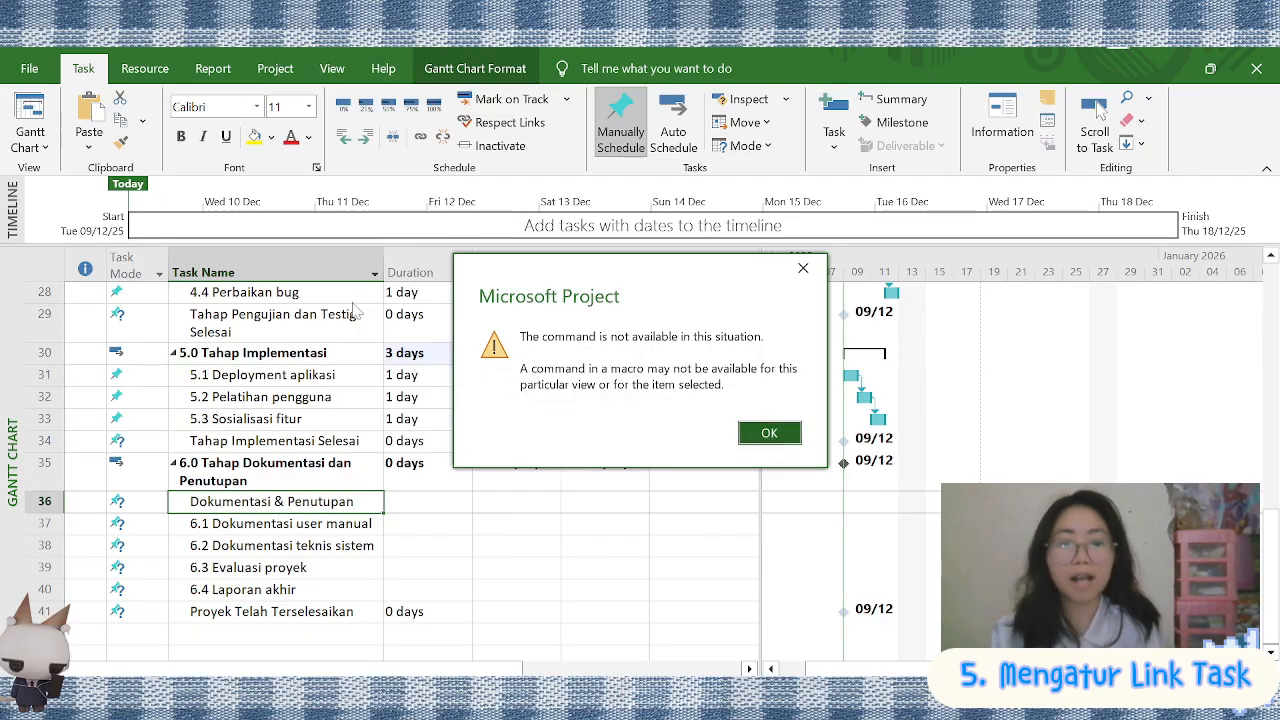
pyautogui.click(757, 440)
pyautogui.click(300, 502)
pyautogui.moveTo(338, 502); pyautogui.dragTo(215, 502)
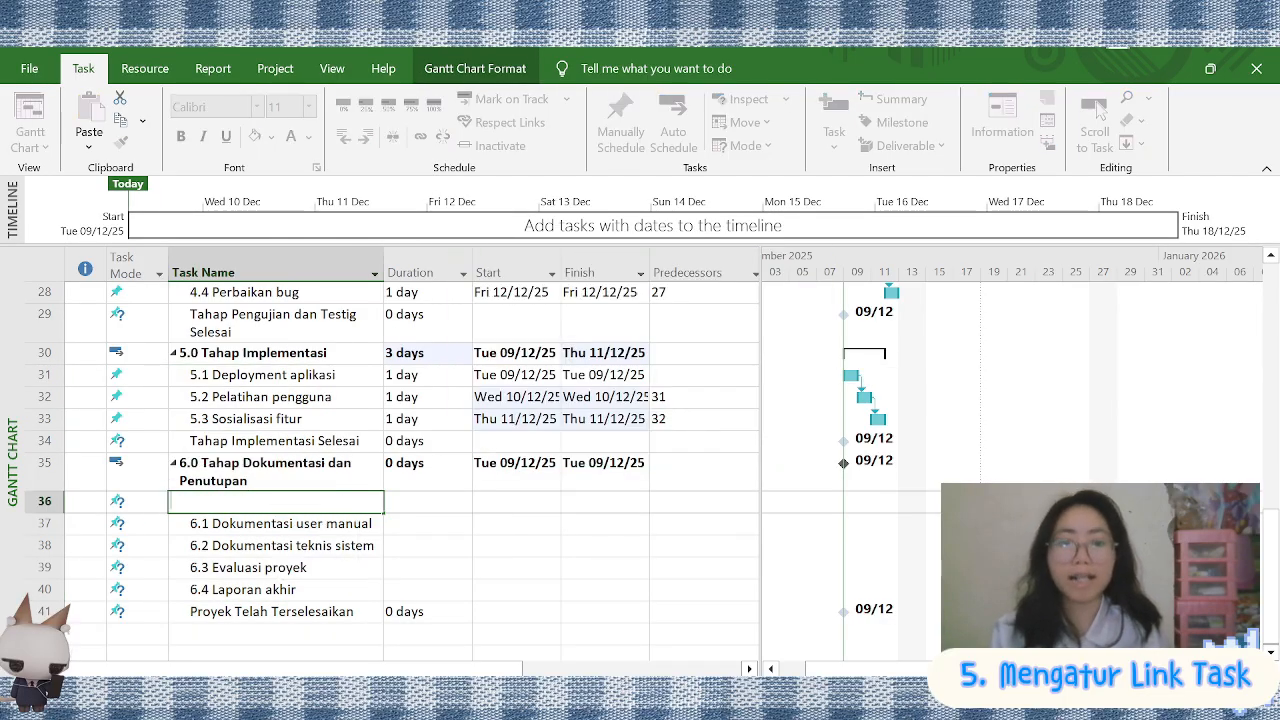
pyautogui.press('Return')
pyautogui.rightClick(231, 502)
pyautogui.click(289, 383)
pyautogui.rightClick(275, 500)
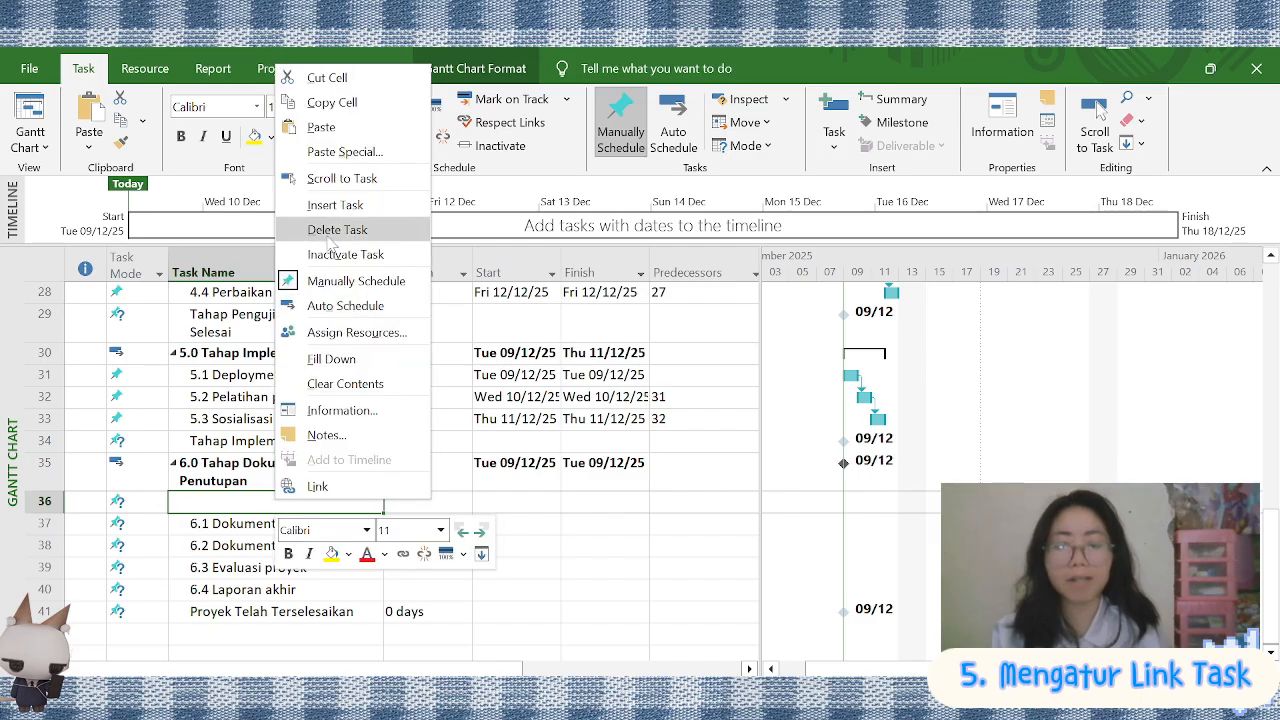
pyautogui.click(330, 232)
# Set Tahap Desain Sistem Selesai (task 13) as the predecessor of 3.1 Setup environment
pyautogui.scroll(10, 510, 410)
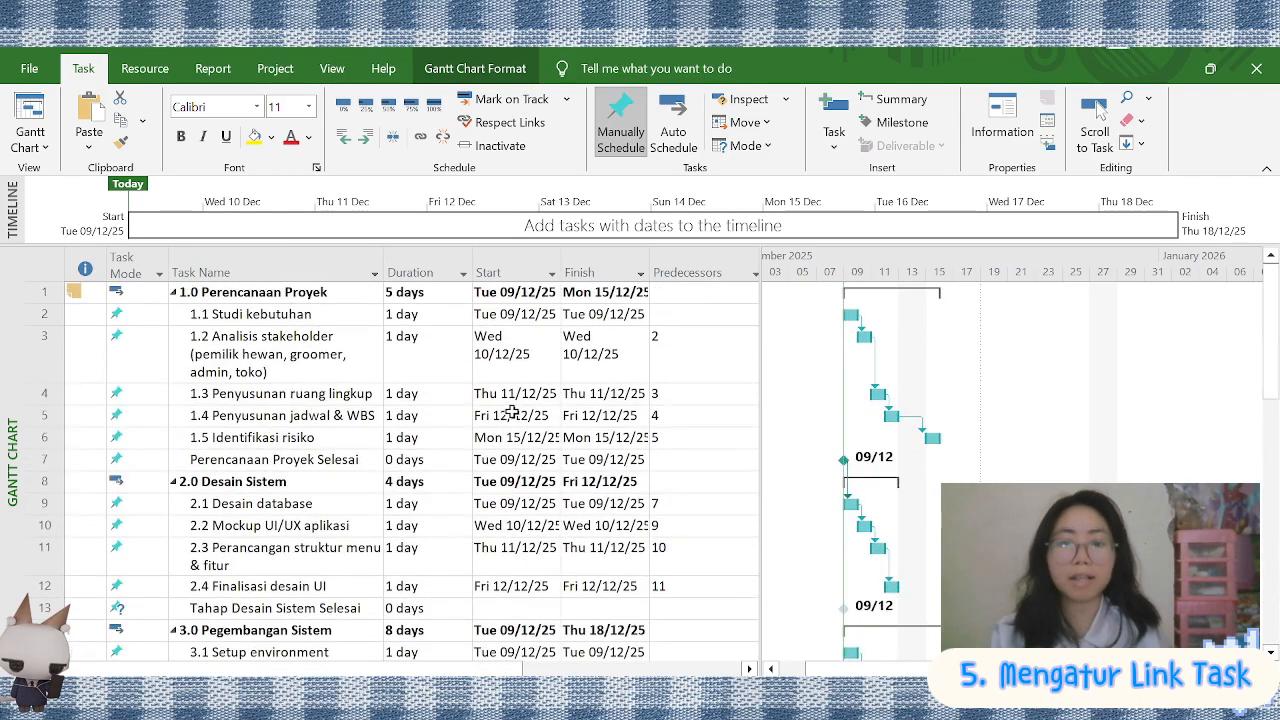
pyautogui.scroll(-2, 678, 500)
pyautogui.click(690, 484)
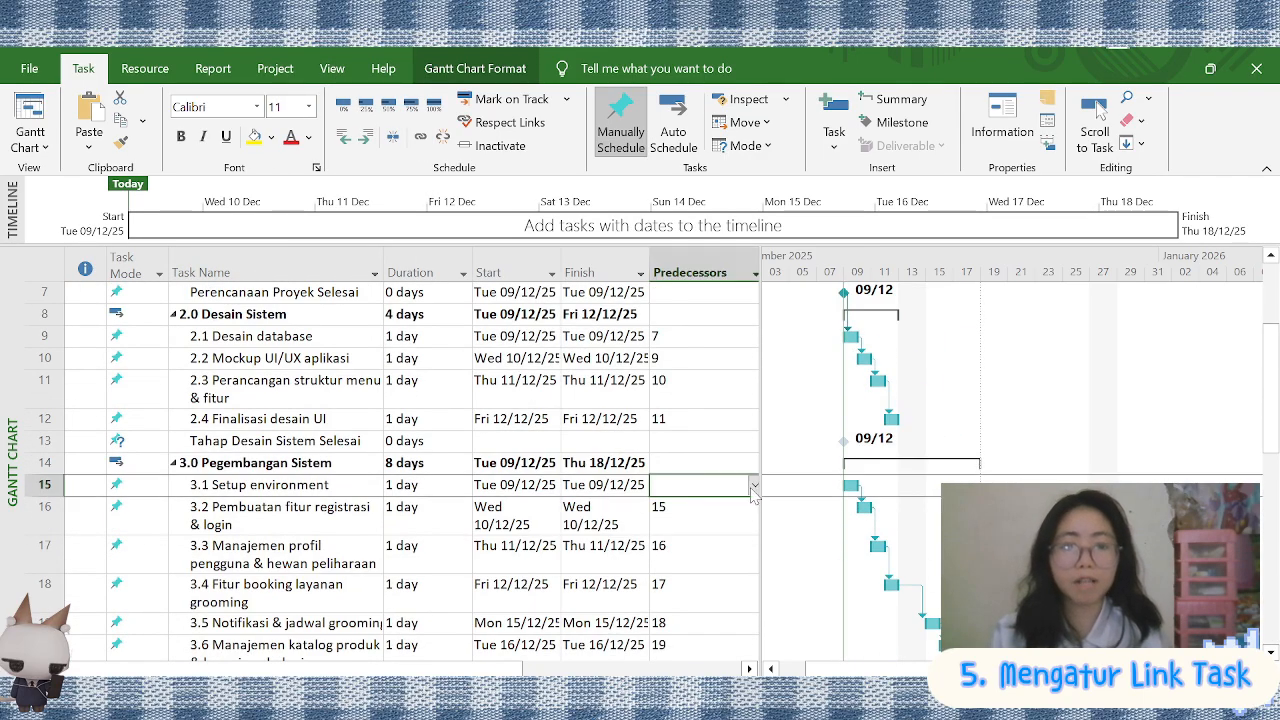
pyautogui.click(754, 485)
pyautogui.click(440, 316)
# Set the Tahap Pengembangan Sistem Selesai milestone as the predecessor of 4.1 Pengujian fungsional
pyautogui.scroll(-4, 778, 498)
pyautogui.click(690, 474)
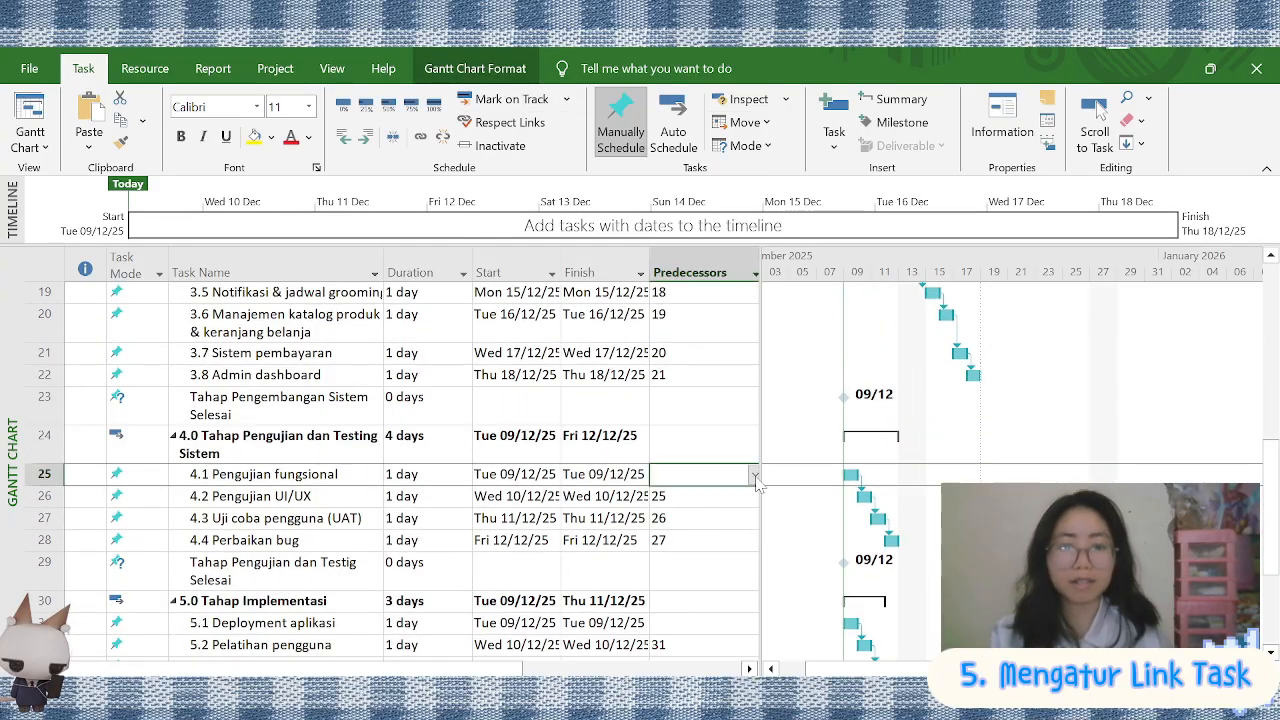
pyautogui.click(754, 474)
pyautogui.click(460, 206)
# Set Tahap Pengujian dan Testig Selesai (task 29) as the predecessor of 5.1 Deployment aplikasi
pyautogui.scroll(-3, 921, 450)
pyautogui.click(690, 374)
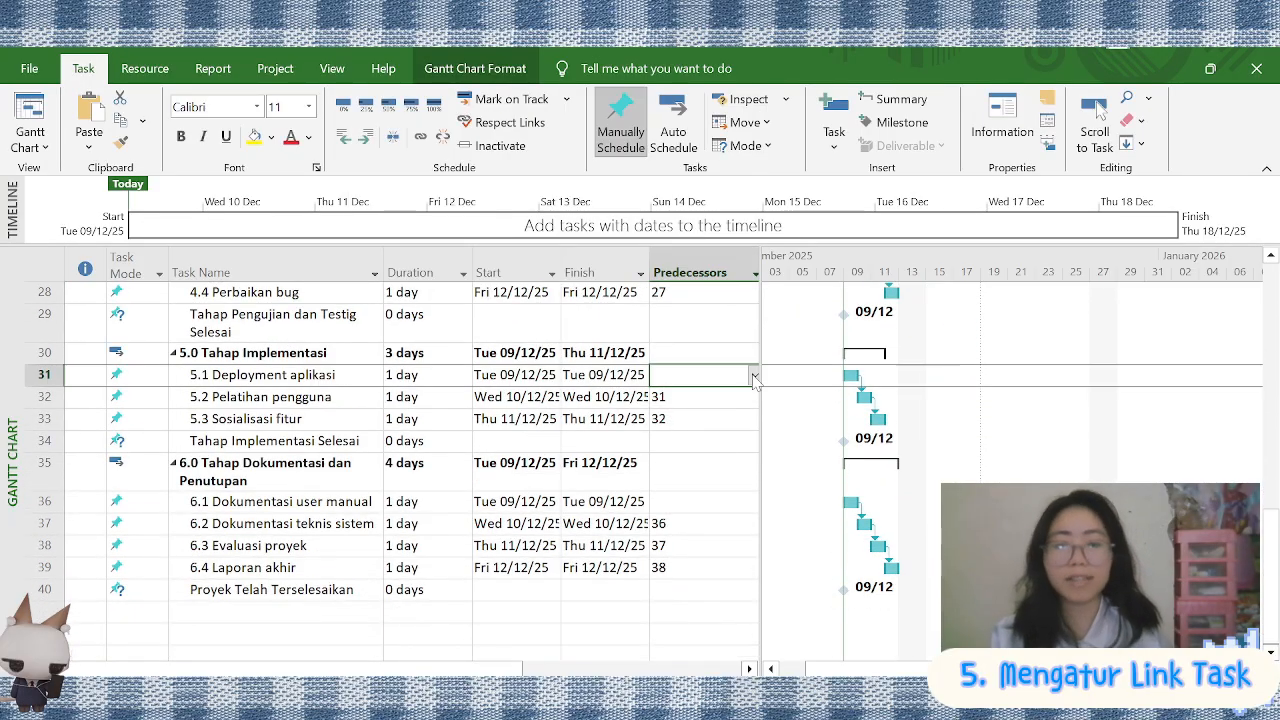
pyautogui.click(754, 374)
pyautogui.click(471, 126)
# Set Tahap Implementasi Selesai (task 34) as the predecessor of 6.1 Dokumentasi user manual
pyautogui.click(690, 501)
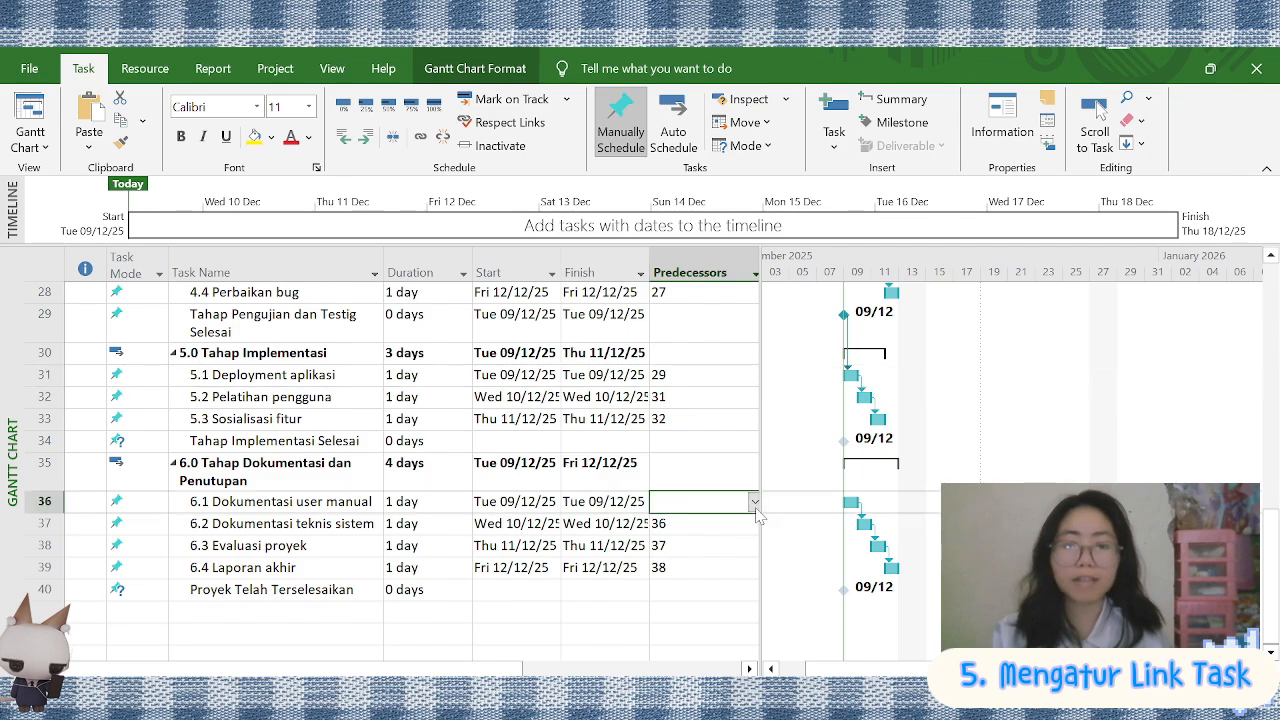
pyautogui.click(754, 501)
pyautogui.click(450, 330)
# Set the durations of tasks 1.1 to 1.5 to 5, 6, 9, 5 and 5 days
pyautogui.scroll(9, 870, 516)
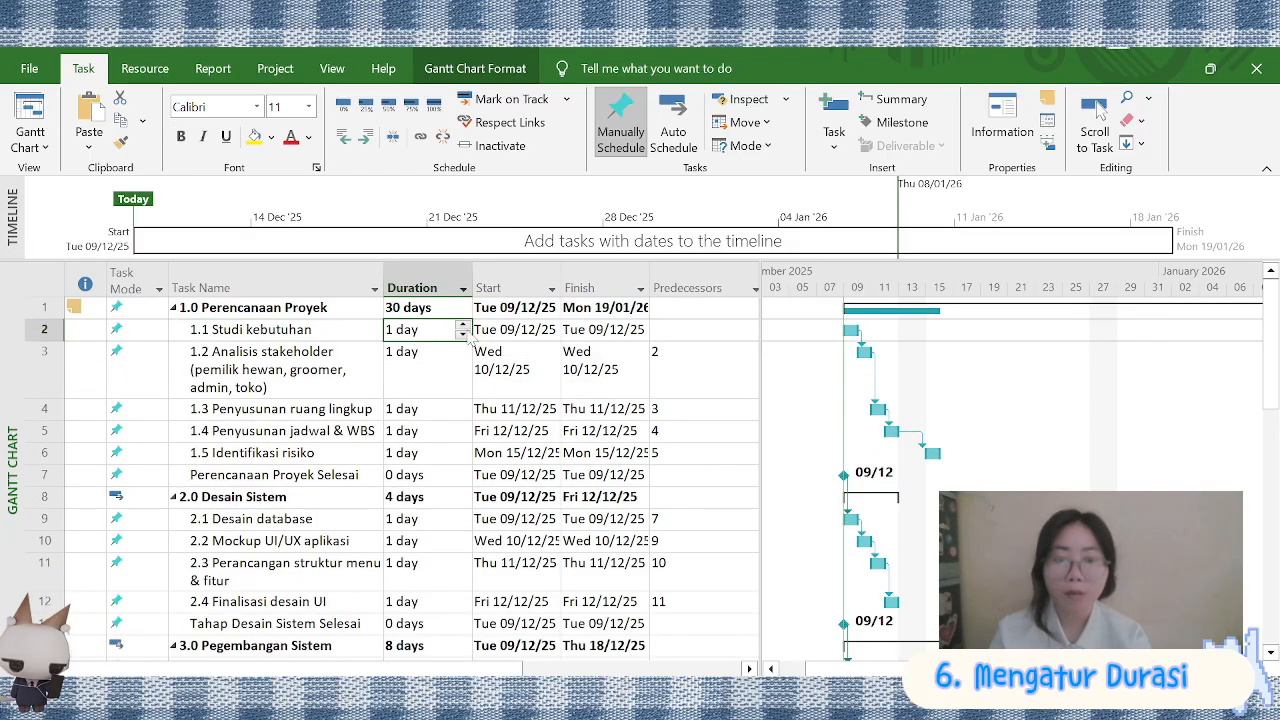
pyautogui.write('5')
pyautogui.press('Return')
pyautogui.write('6')
pyautogui.press('Return')
pyautogui.click(463, 404)
pyautogui.click(463, 427)
pyautogui.click(463, 427)
pyautogui.click(463, 449)
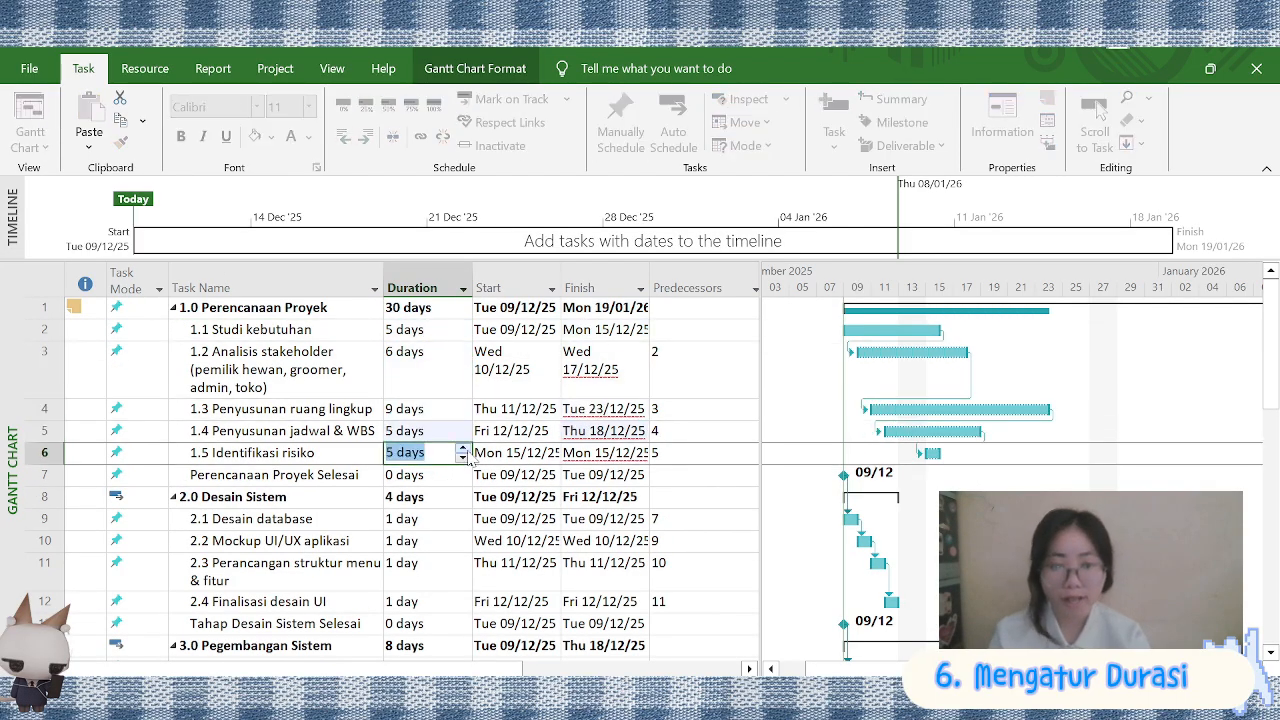
# Set the finish date of 1.1 Studi kebutuhan to 10/12/25 and of 1.2 Analisis stakeholder to 16/12/25
pyautogui.click(604, 370)
pyautogui.click(604, 330)
pyautogui.click(640, 330)
pyautogui.click(545, 410)
pyautogui.click(604, 368)
pyautogui.click(640, 368)
pyautogui.click(518, 480)
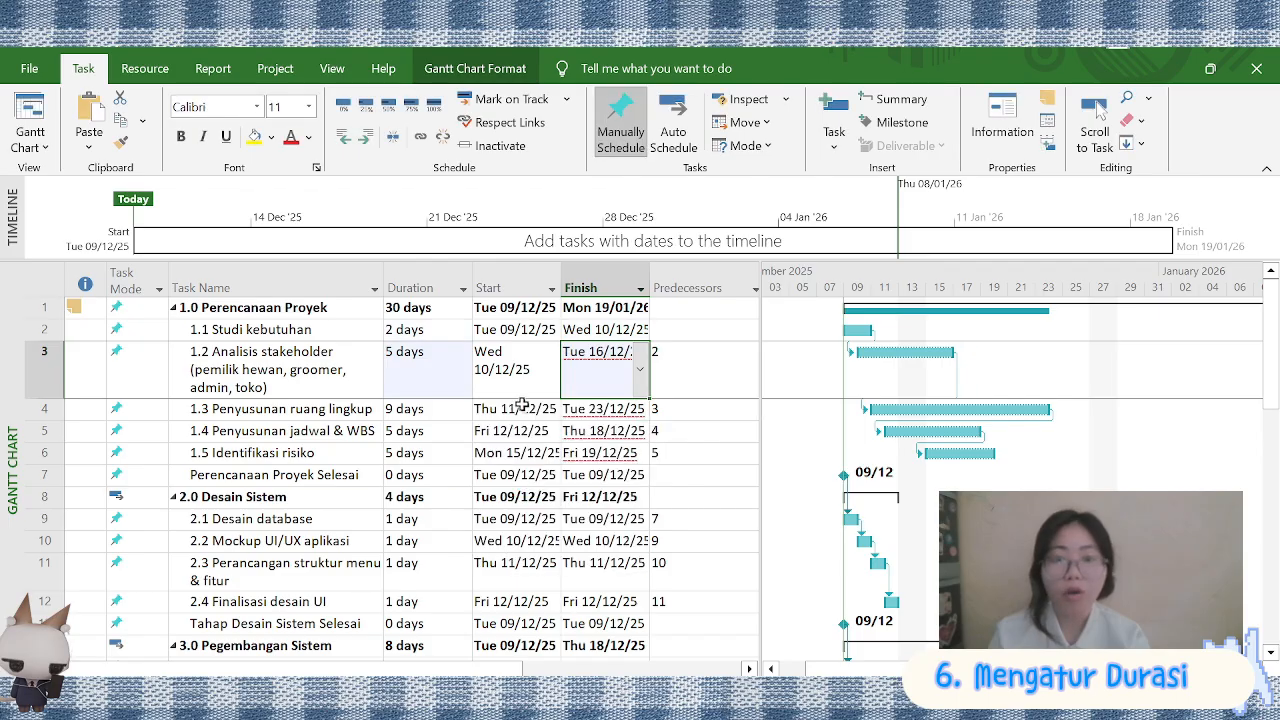
# Set 1.3 Penyusunan ruang lingkup to start on 17/12/25 and finish on 26/12/25
pyautogui.click(523, 407)
pyautogui.click(551, 409)
pyautogui.click(430, 504)
pyautogui.click(622, 411)
pyautogui.click(573, 521)
pyautogui.click(535, 409)
pyautogui.click(552, 409)
pyautogui.click(458, 504)
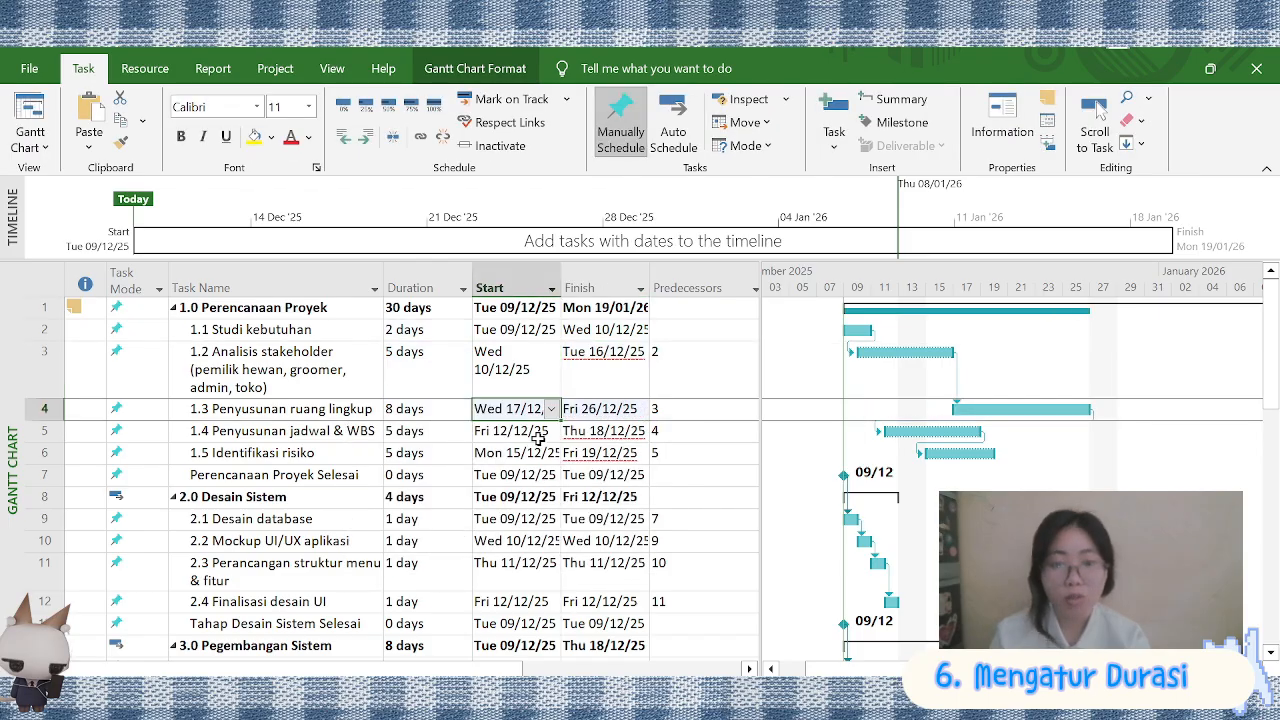
# Set the start date of 1.4 Penyusunan jadwal & WBS to 27/12/25 and of 1.5 Identifikasi risiko to 02/01/26
pyautogui.click(537, 431)
pyautogui.click(552, 431)
pyautogui.click(535, 542)
pyautogui.click(630, 433)
pyautogui.click(640, 432)
pyautogui.click(540, 455)
pyautogui.click(552, 454)
pyautogui.click(511, 578)
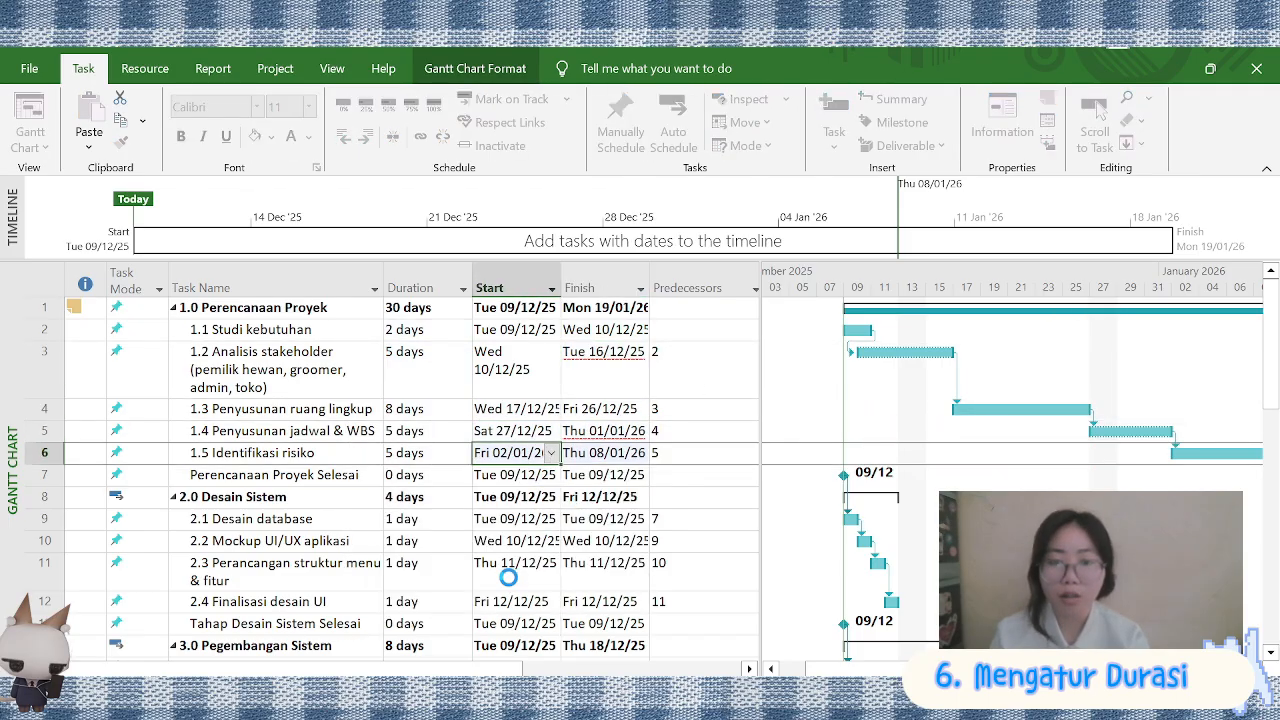
# Set the start date of the Perencanaan Proyek Selesai milestone to 19/01/26
pyautogui.click(541, 476)
pyautogui.click(552, 476)
pyautogui.click(405, 587)
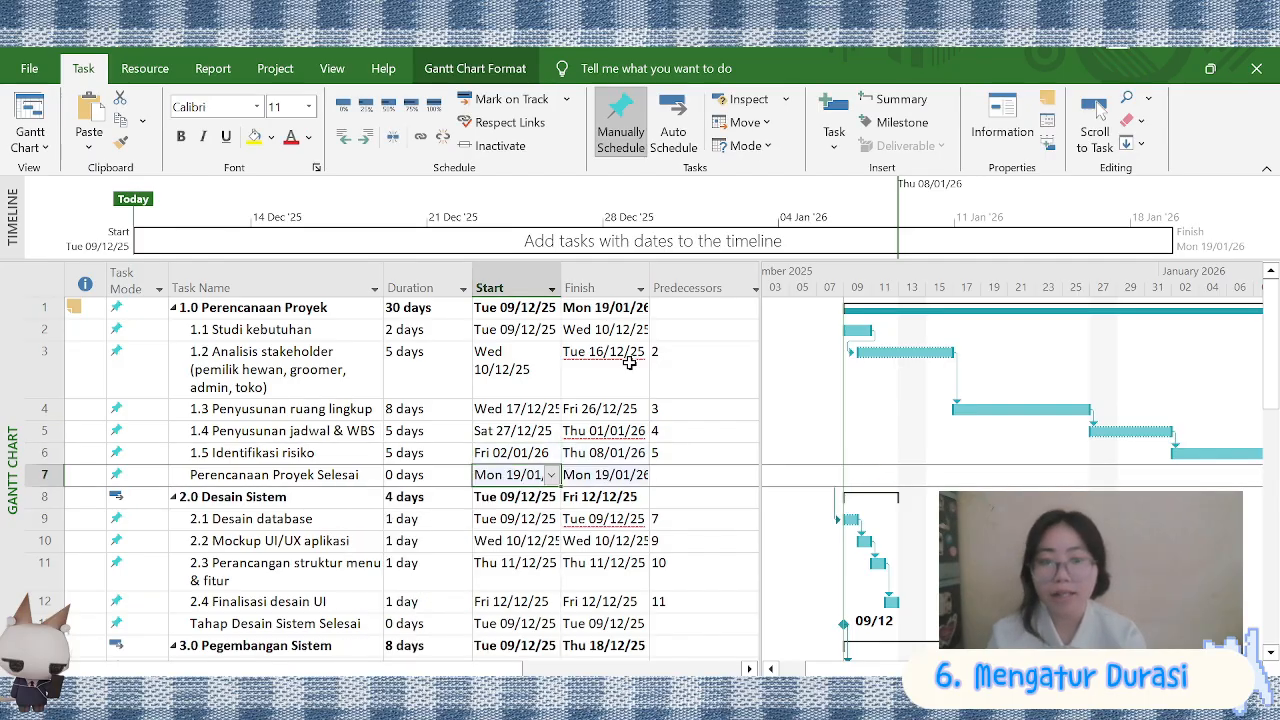
# Reselect 01/01/26 as the finish date of task 1.4 and 16/12/25 as the finish date of task 1.2
pyautogui.click(617, 432)
pyautogui.click(640, 432)
pyautogui.click(571, 494)
pyautogui.click(608, 367)
pyautogui.click(640, 369)
pyautogui.click(547, 482)
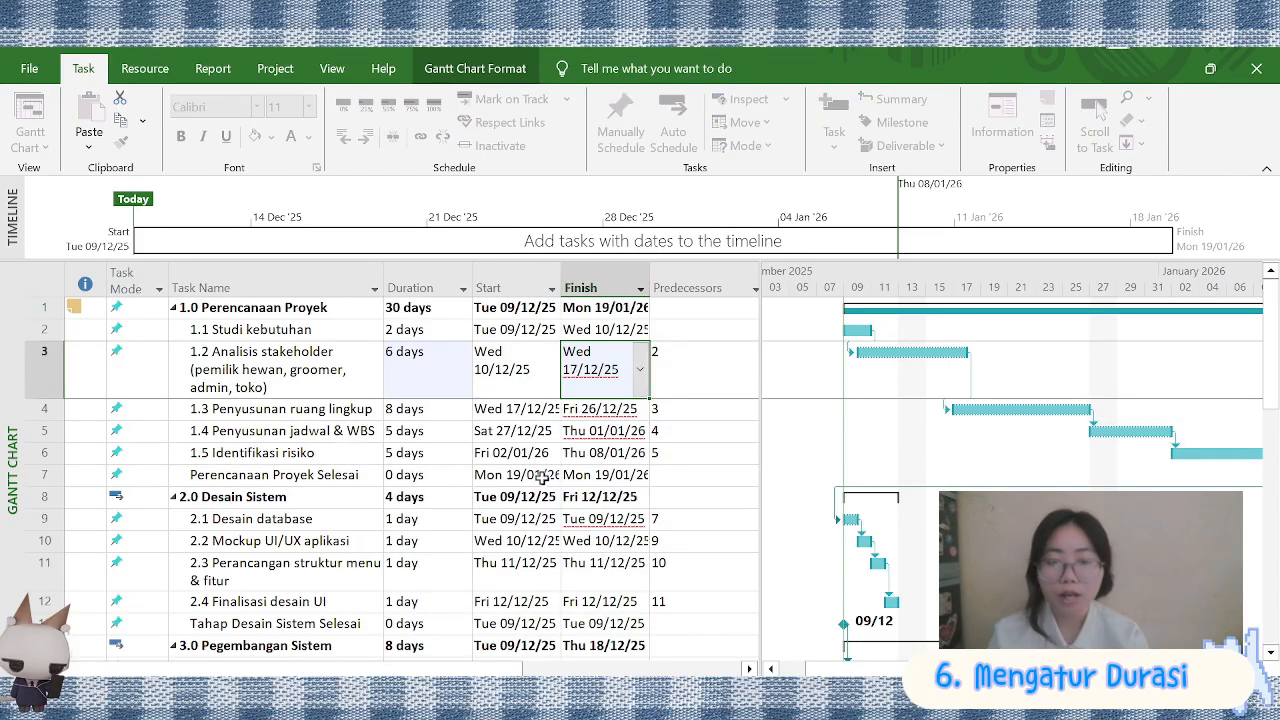
pyautogui.click(640, 369)
pyautogui.click(521, 482)
# Switch phase 1.0 Perencanaan Proyek and all its tasks, including the completion milestone, to Auto Schedule
pyautogui.hscroll(2, 1090, 570)
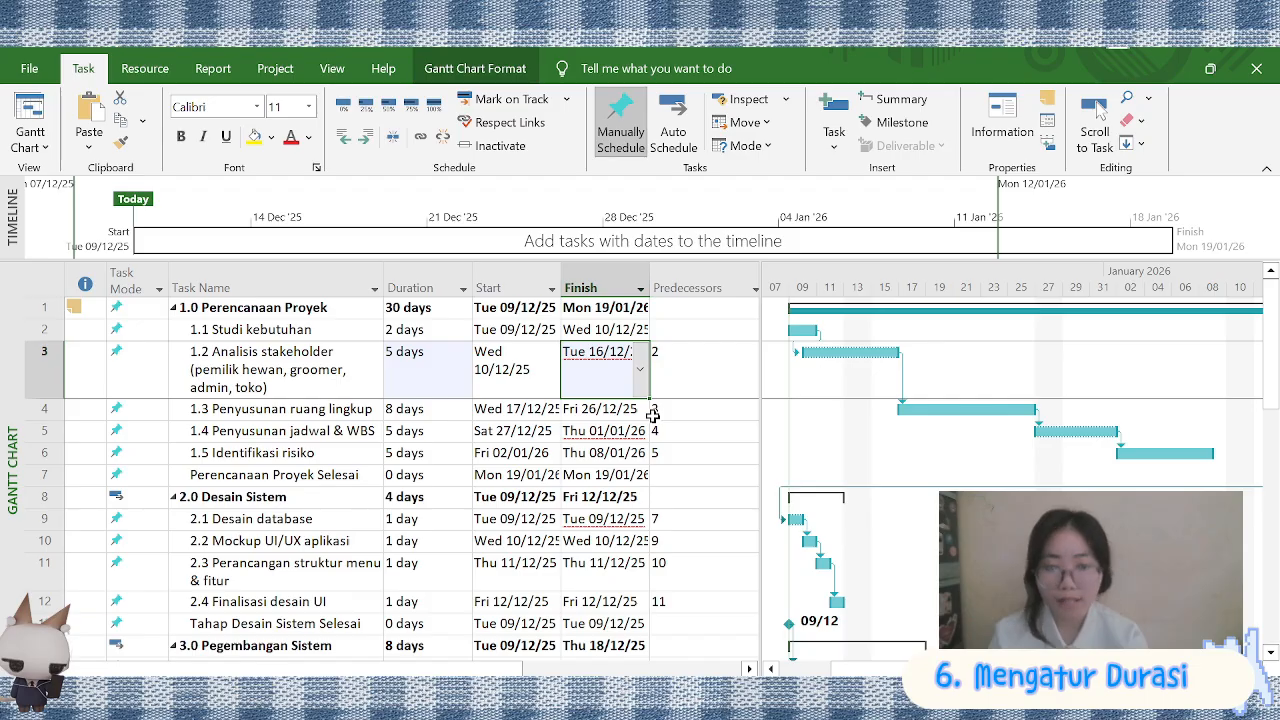
pyautogui.click(132, 308)
pyautogui.click(673, 125)
pyautogui.moveTo(290, 330); pyautogui.dragTo(290, 475)
pyautogui.click(669, 137)
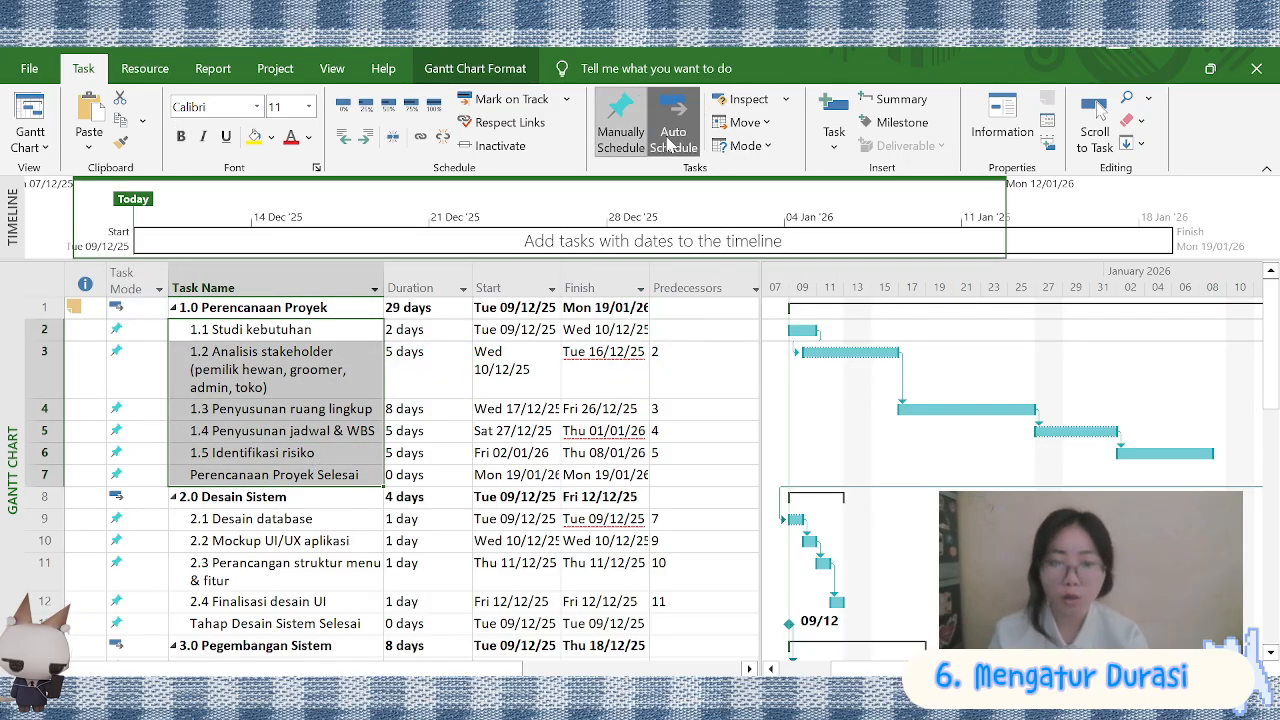
# Switch all remaining tasks, from phase 2.0 Desain Sistem to Proyek Telah Terselesaikan, to Auto Schedule
pyautogui.scroll(-1, 297, 440)
pyautogui.moveTo(292, 418); pyautogui.dragTo(305, 456)
pyautogui.click(672, 130)
pyautogui.scroll(-2, 309, 428)
pyautogui.click(672, 125)
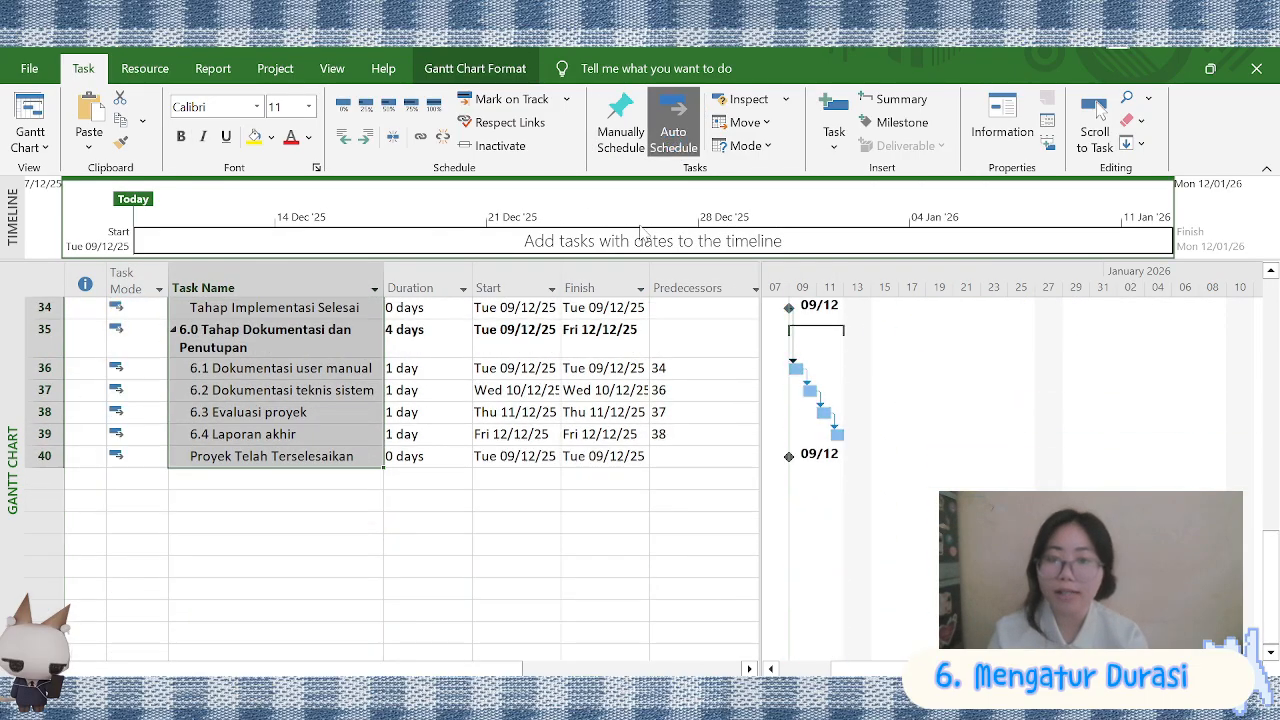
# Set the durations of tasks 1.1, 1.2, 1.4 and 1.5 to 7 days and of 1.3 Penyusunan ruang lingkup to 10 days
pyautogui.scroll(11, 446, 332)
pyautogui.click(446, 332)
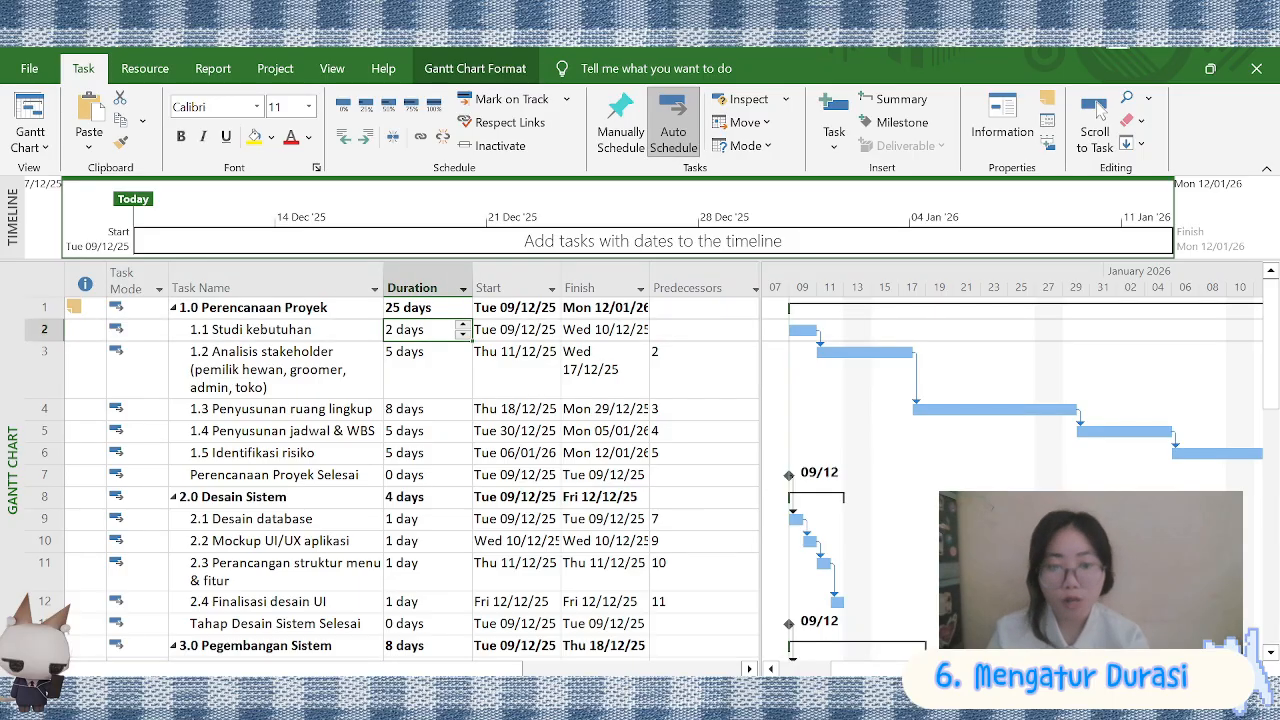
pyautogui.click(463, 325)
pyautogui.click(463, 356)
pyautogui.click(463, 356)
pyautogui.click(463, 408)
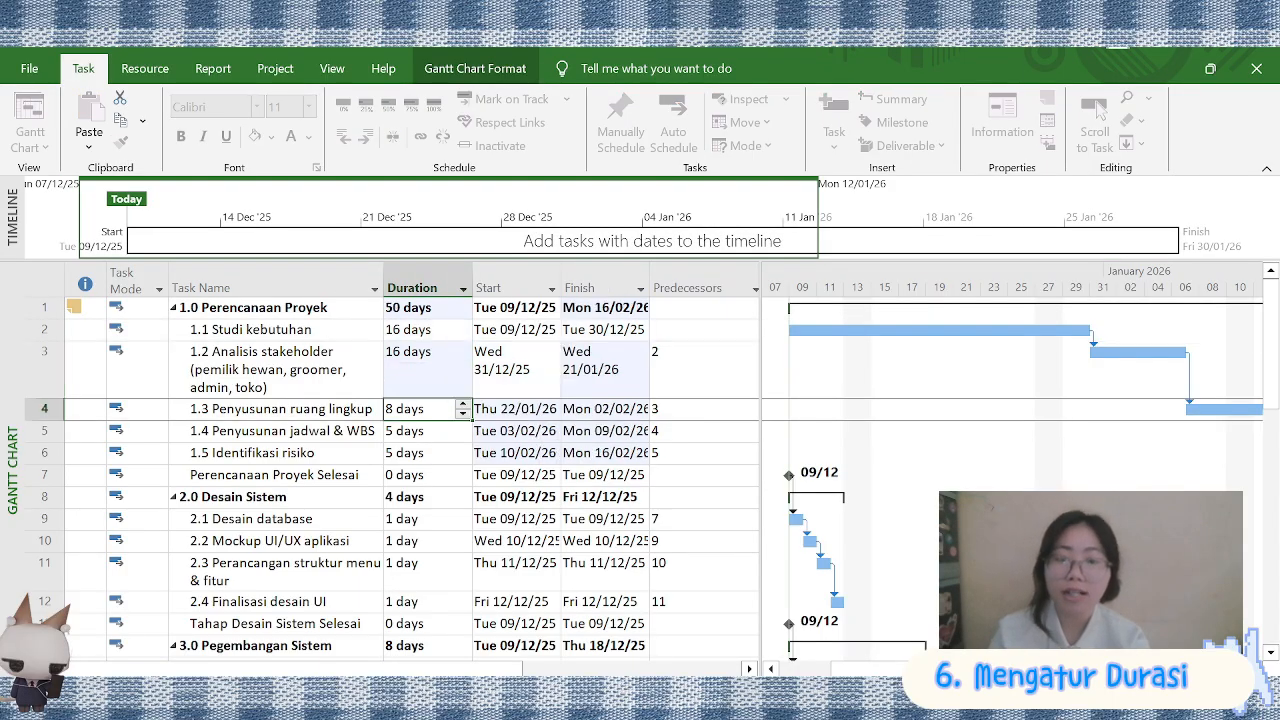
pyautogui.click(463, 404)
pyautogui.click(463, 430)
pyautogui.click(463, 426)
pyautogui.write('16')
pyautogui.click(466, 455)
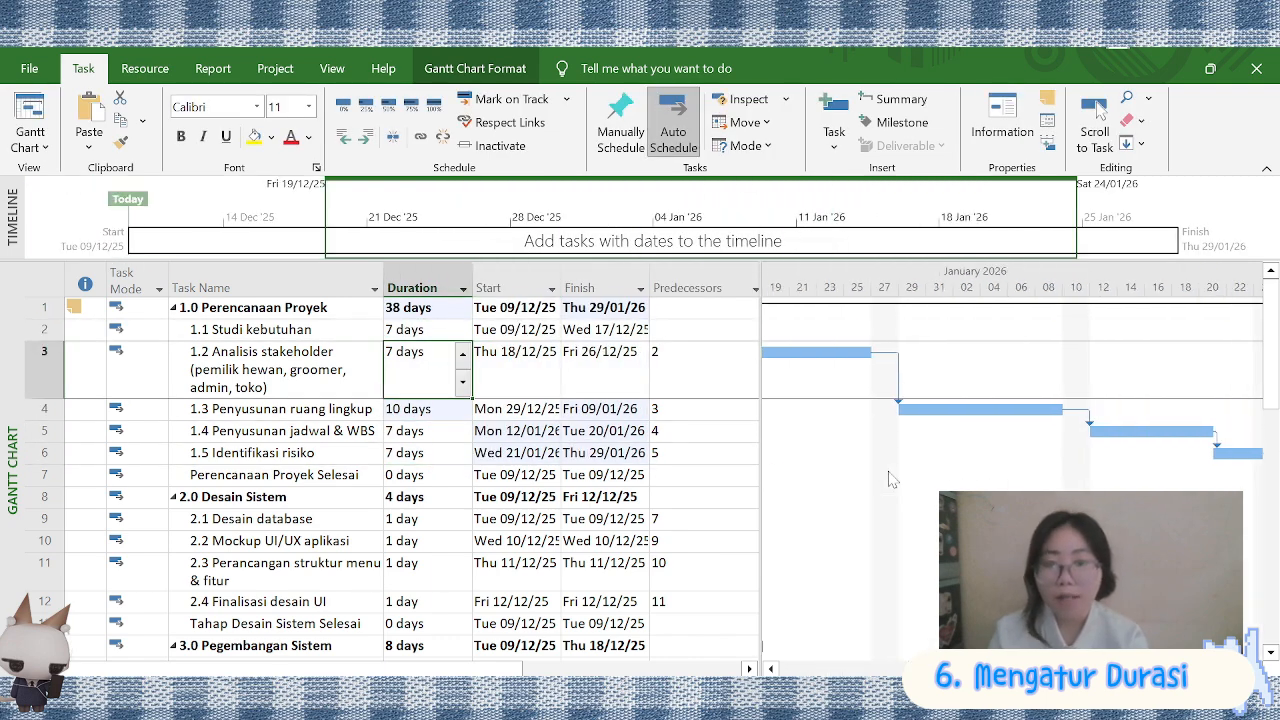
pyautogui.hscroll(3, 893, 480)
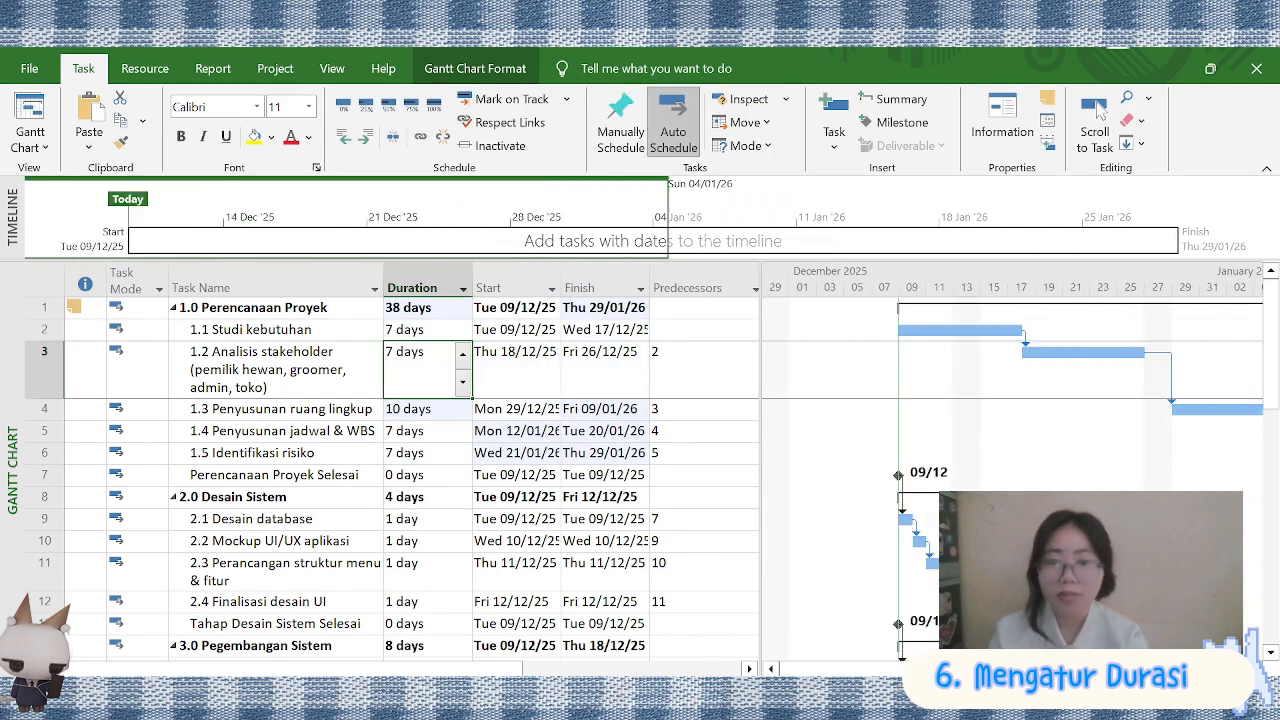
# Set 1.5 Identifikasi risiko (task 6) as the predecessor of the Perencanaan Proyek Selesai milestone
pyautogui.click(700, 475)
pyautogui.click(754, 475)
pyautogui.click(470, 211)
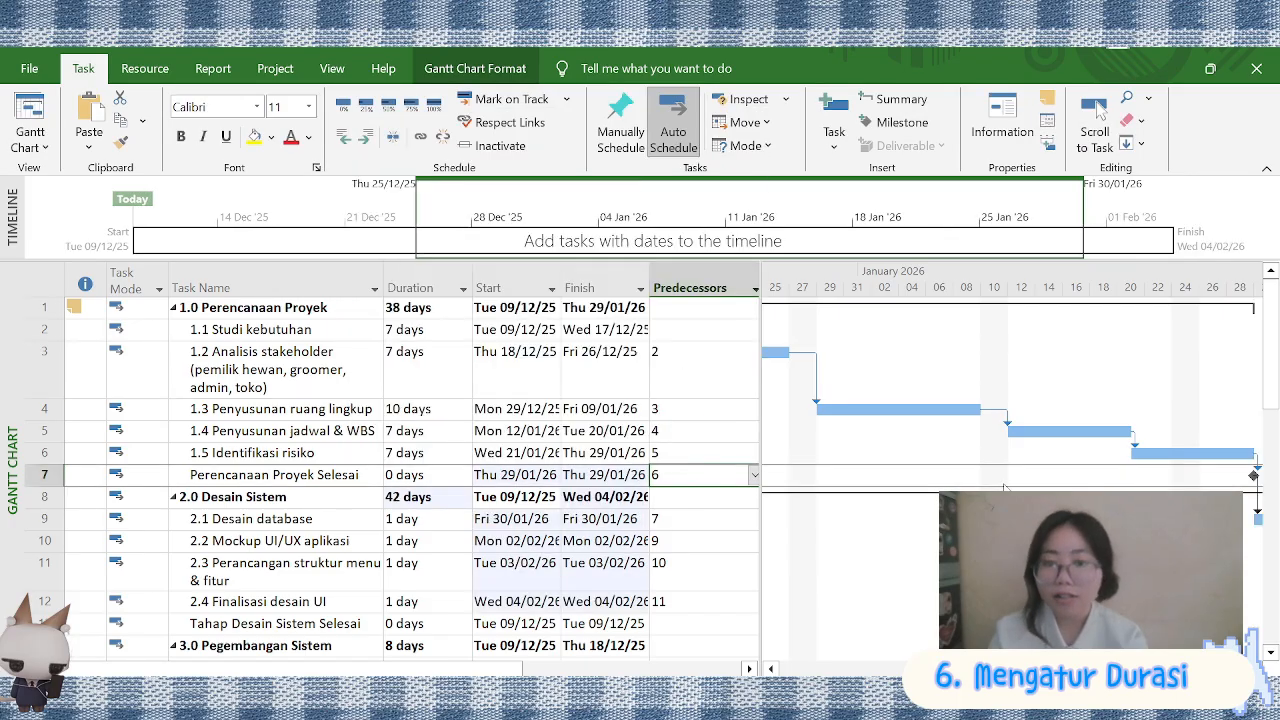
# Set the durations of tasks 2.1 and 2.2 to 4 days and of task 2.3 to 5 days
pyautogui.scroll(-1, 457, 423)
pyautogui.click(420, 417)
pyautogui.write('4')
pyautogui.press('Return')
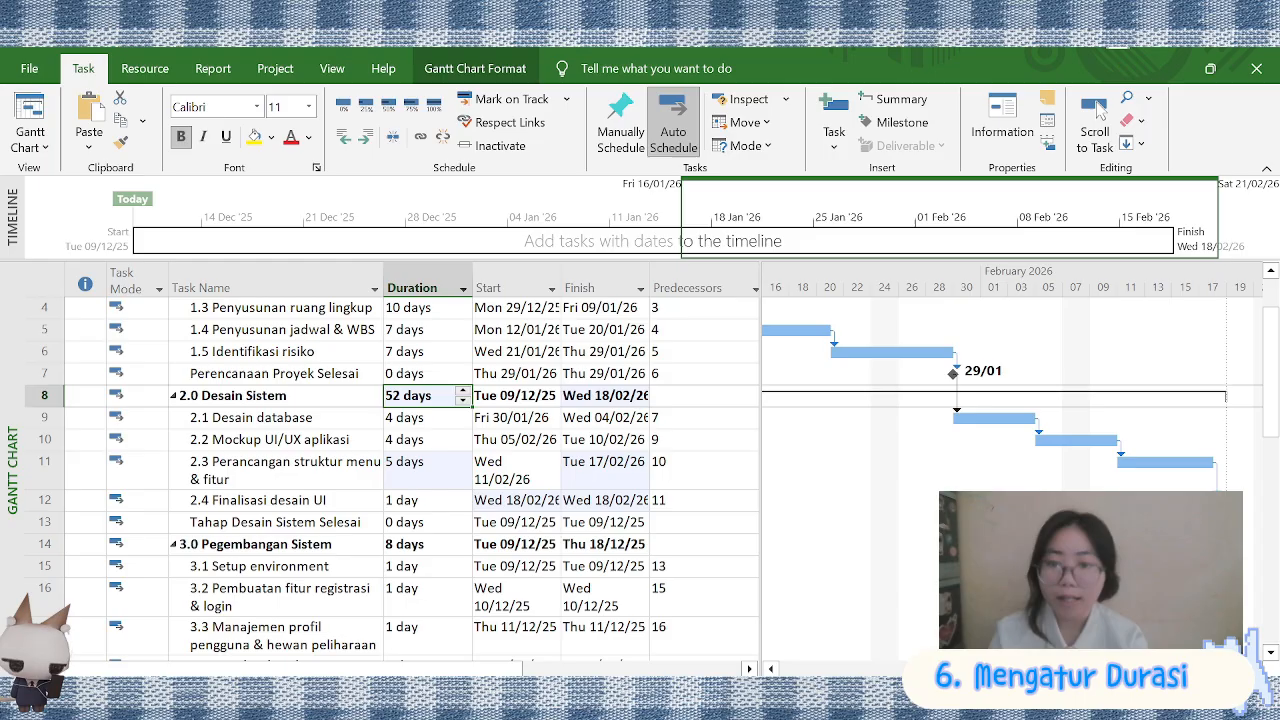
# Try to set the duration of summary 2.0 Desain Sistem to 30 days and its predecessor to task 7
pyautogui.write('30')
pyautogui.press('Return')
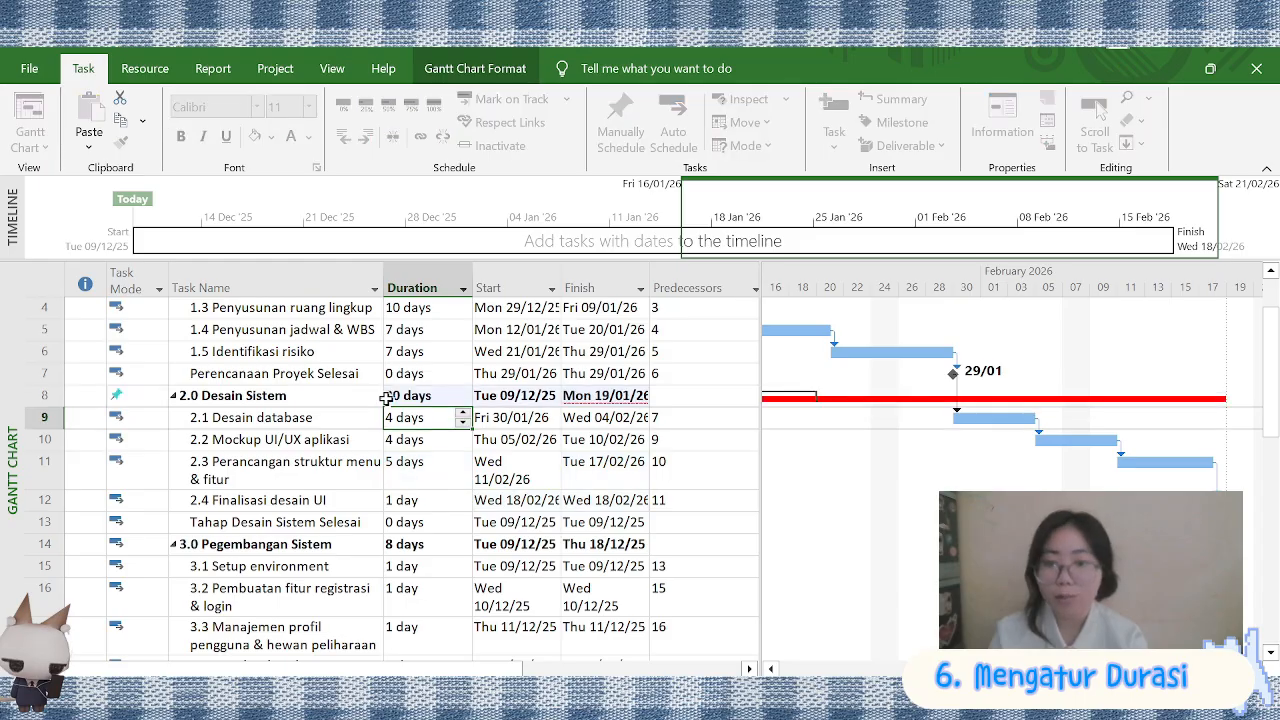
pyautogui.hscroll(-5, 985, 447)
pyautogui.click(700, 395)
pyautogui.click(754, 395)
pyautogui.write('7')
pyautogui.hscroll(5, 985, 447)
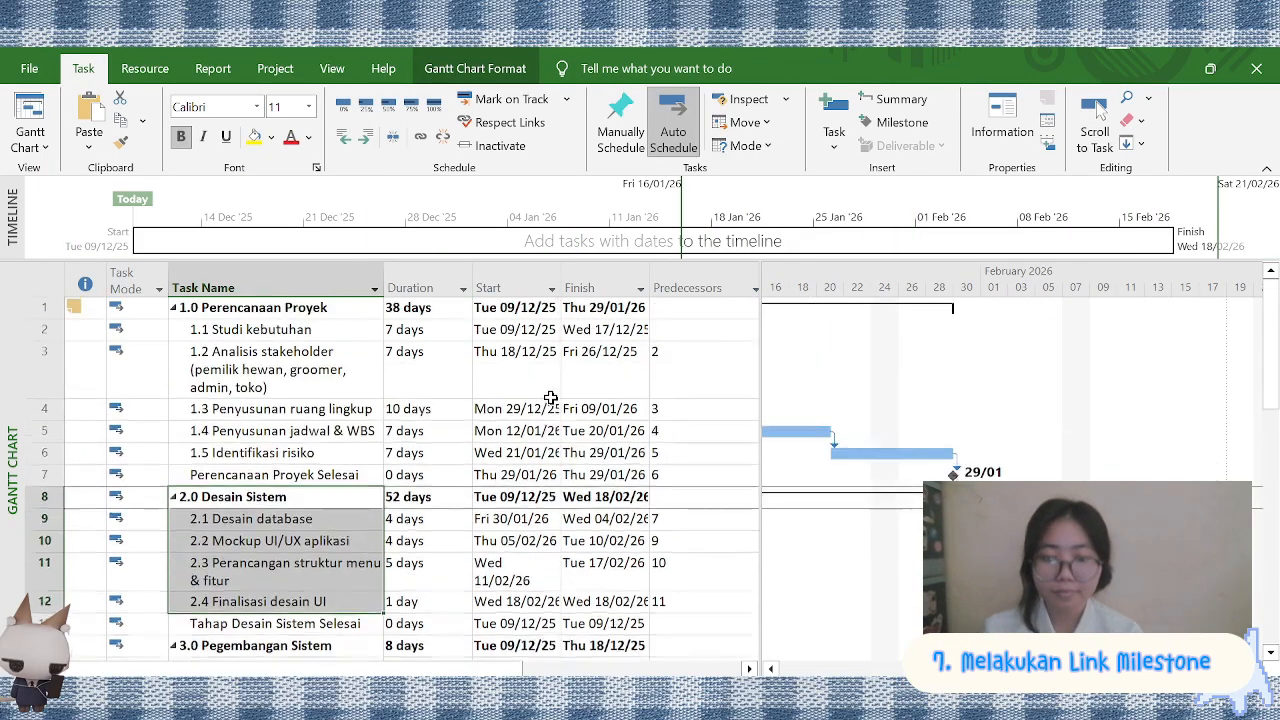
# Set the durations of tasks 2.1 Desain database to 2.4 Finalisasi desain UI to 0 days
pyautogui.scroll(-1, 457, 428)
pyautogui.write('0')
pyautogui.press('Return')
pyautogui.write('0')
pyautogui.press('Return')
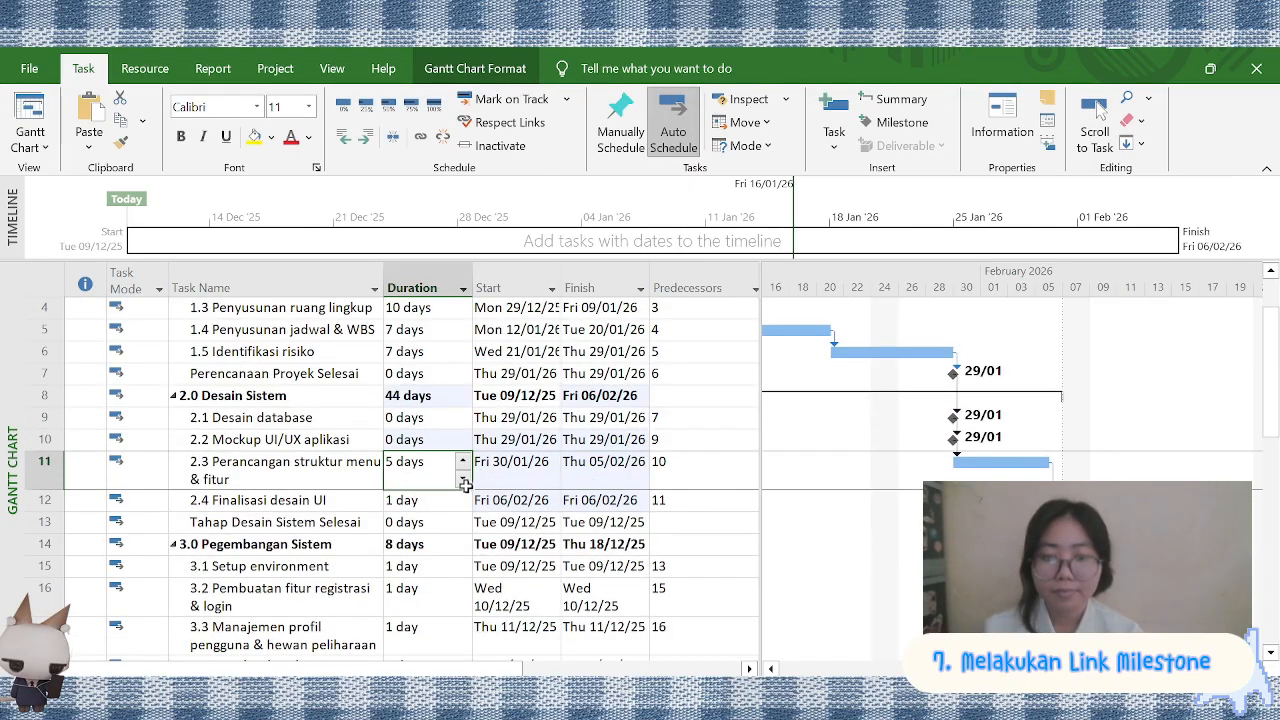
pyautogui.click(555, 347)
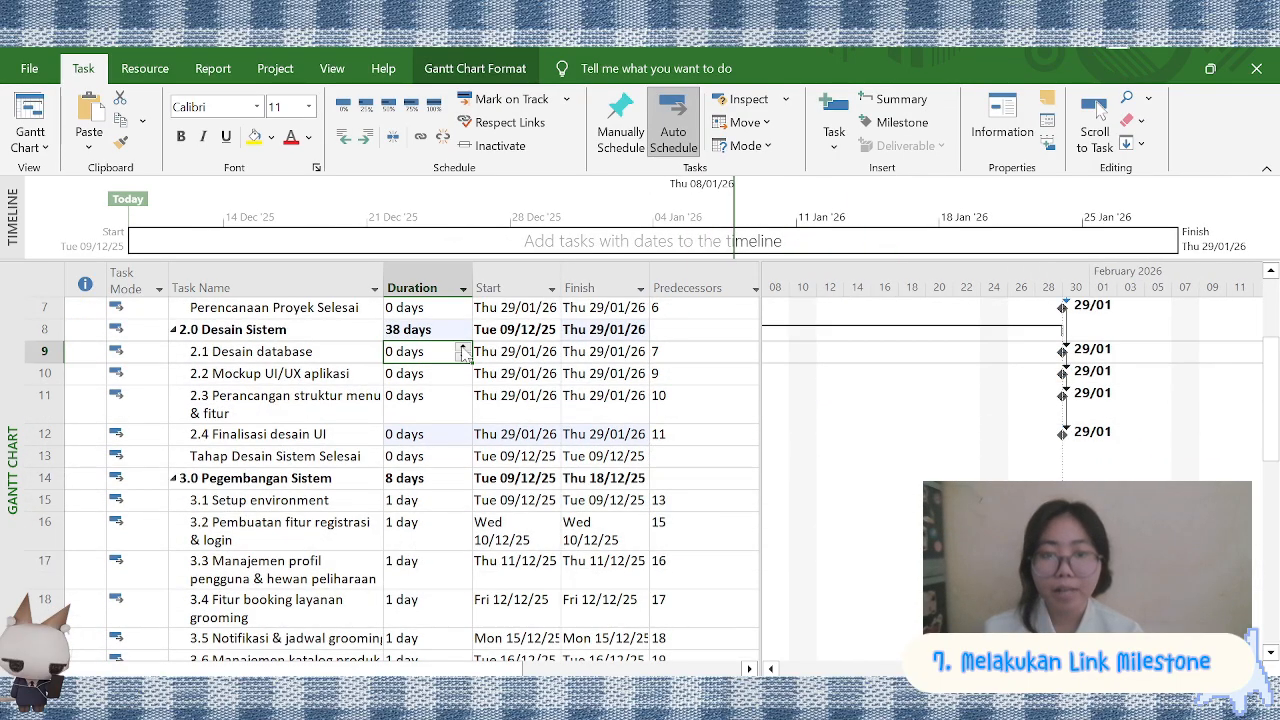
# Set the duration of 2.1 Desain database to 10 days
pyautogui.press('BackSpace')
pyautogui.write('10')
pyautogui.doubleClick(430, 374)
pyautogui.click(888, 542)
pyautogui.doubleClick(430, 374)
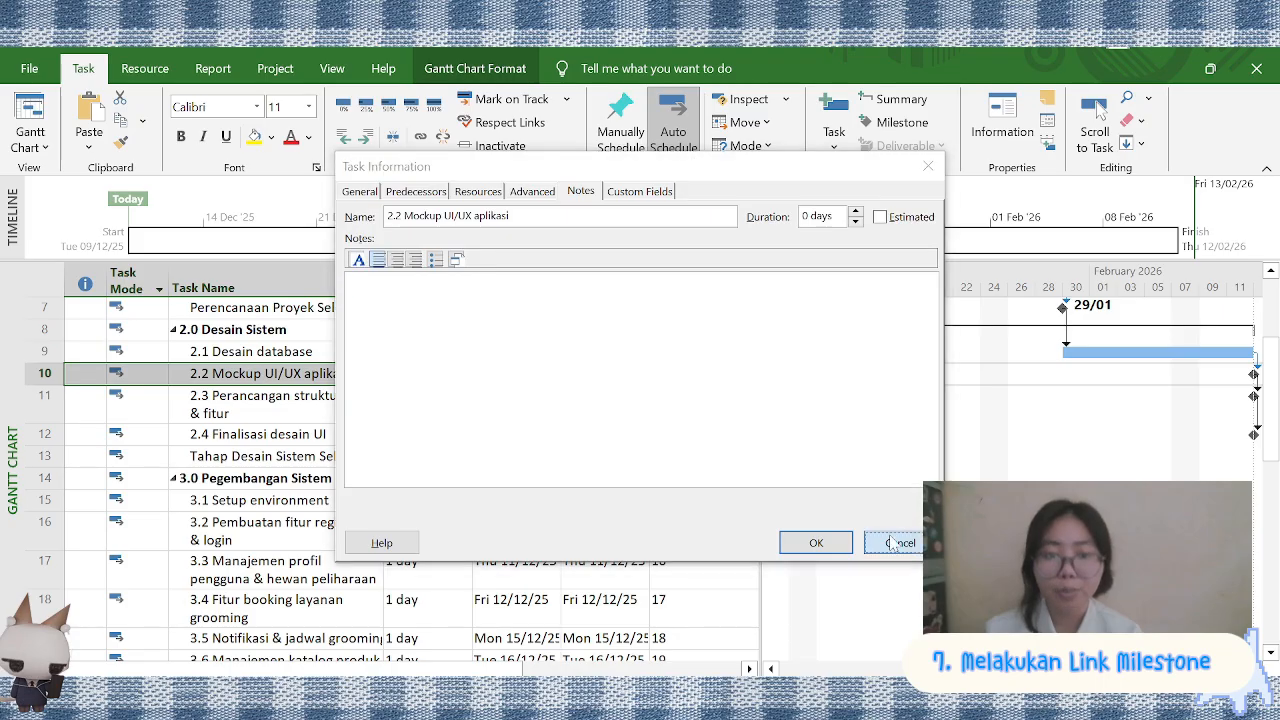
pyautogui.click(888, 542)
# Set the durations of 2.2 Mockup UI/UX aplikasi, 2.3 Perancangan struktur menu & fitur and 2.4 Finalisasi desain UI to 10 days each
pyautogui.click(389, 374)
pyautogui.write('1')
pyautogui.press('Return')
pyautogui.write('10')
pyautogui.press('Return')
pyautogui.click(555, 346)
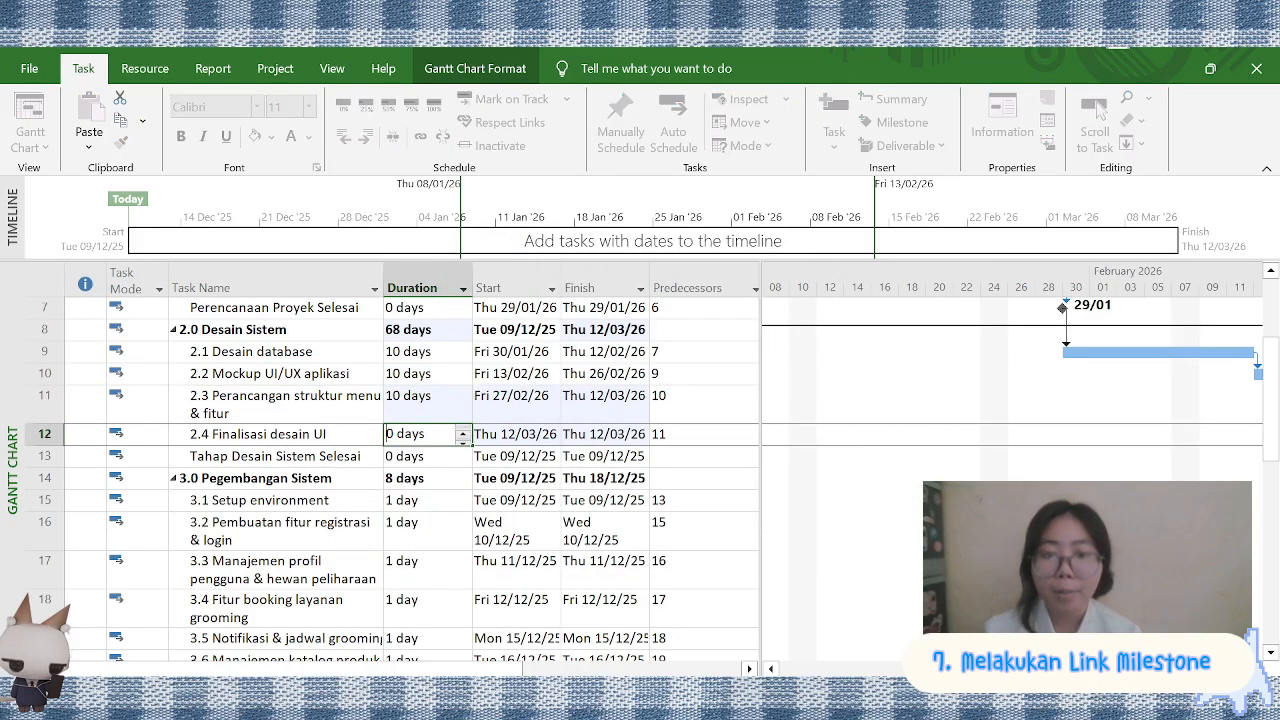
pyautogui.write('1')
pyautogui.press('Return')
# Switch summaries 2.0 Desain Sistem and 1.0 Perencanaan Proyek to manual scheduling
pyautogui.scroll(2, 221, 513)
pyautogui.click(150, 497)
pyautogui.click(158, 497)
pyautogui.click(157, 517)
pyautogui.click(150, 308)
pyautogui.click(158, 308)
pyautogui.click(157, 326)
pyautogui.hscroll(-3, 980, 469)
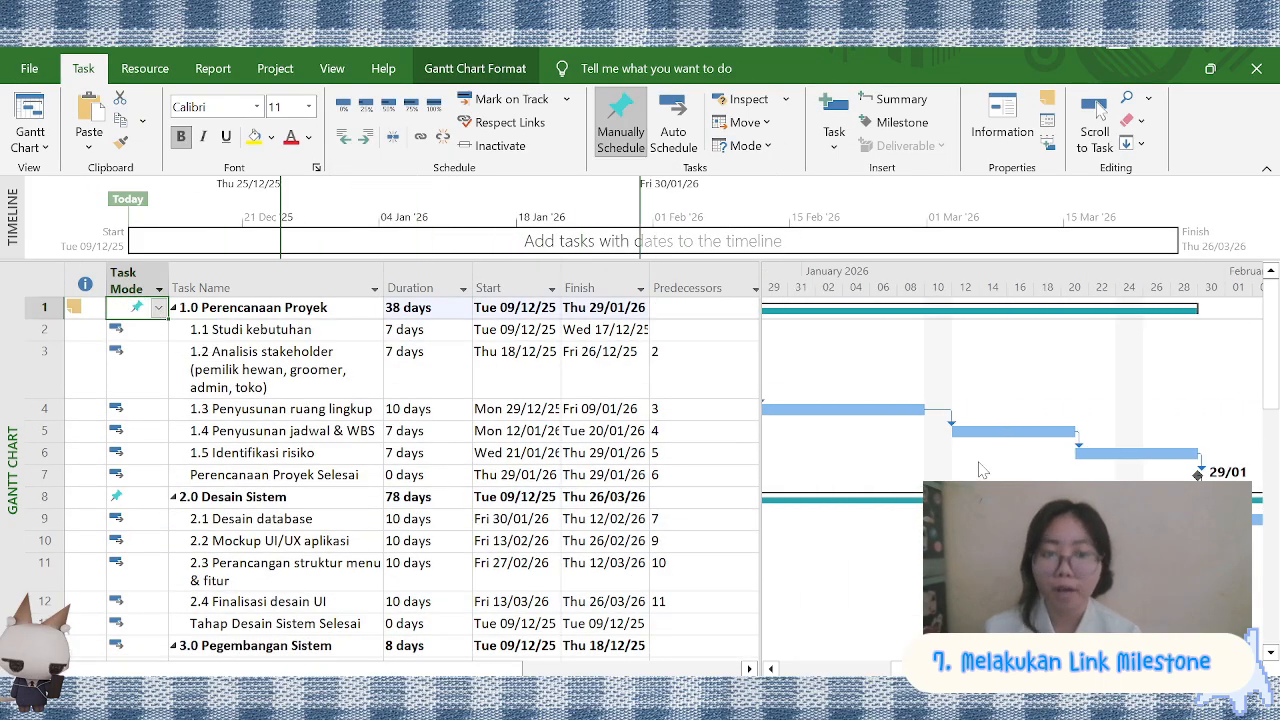
# Return 1.0 Perencanaan Proyek to auto scheduling and try to set its duration to 30 days
pyautogui.click(158, 311)
pyautogui.click(150, 342)
pyautogui.doubleClick(430, 308)
pyautogui.click(888, 542)
pyautogui.click(395, 308)
pyautogui.press('BackSpace')
pyautogui.press('BackSpace')
pyautogui.write('0')
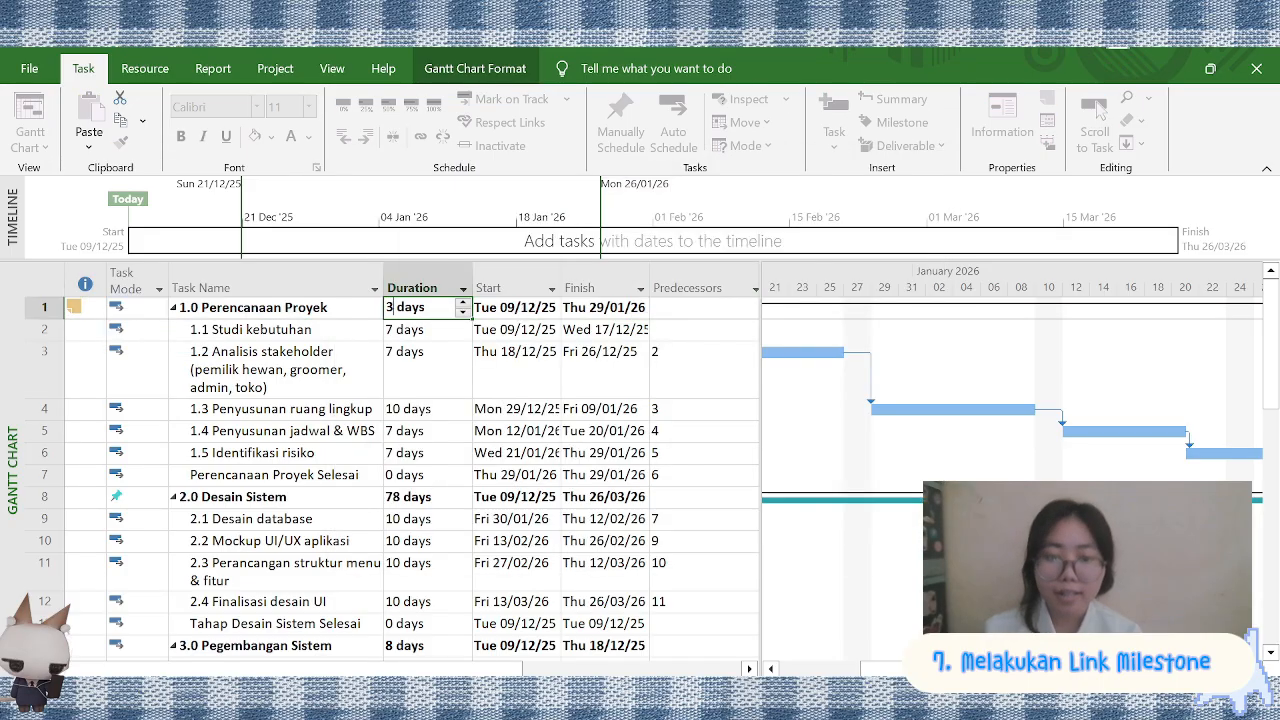
pyautogui.press('Return')
# Switch summaries 1.0 Perencanaan Proyek and 2.0 Desain Sistem back to auto scheduling
pyautogui.hscroll(-3, 980, 440)
pyautogui.click(140, 308)
pyautogui.click(158, 308)
pyautogui.click(154, 343)
pyautogui.scroll(-2, 154, 400)
pyautogui.click(140, 329)
pyautogui.click(158, 329)
pyautogui.click(152, 363)
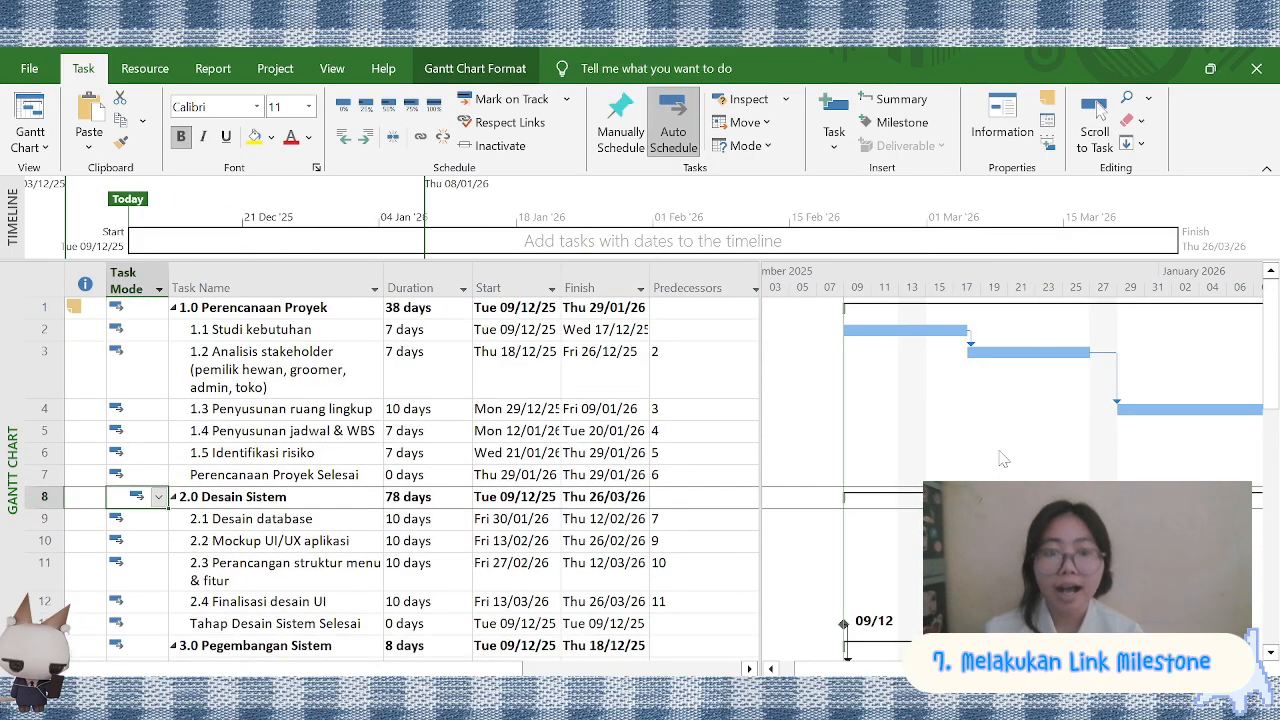
# Make 2.4 Finalisasi desain UI (task 12) the predecessor of the milestone Tahap Desain Sistem Selesai
pyautogui.scroll(-3, 662, 429)
pyautogui.click(695, 390)
pyautogui.click(752, 390)
pyautogui.click(450, 108)
pyautogui.click(694, 417)
pyautogui.click(696, 412)
pyautogui.click(752, 412)
pyautogui.scroll(-1, 600, 409)
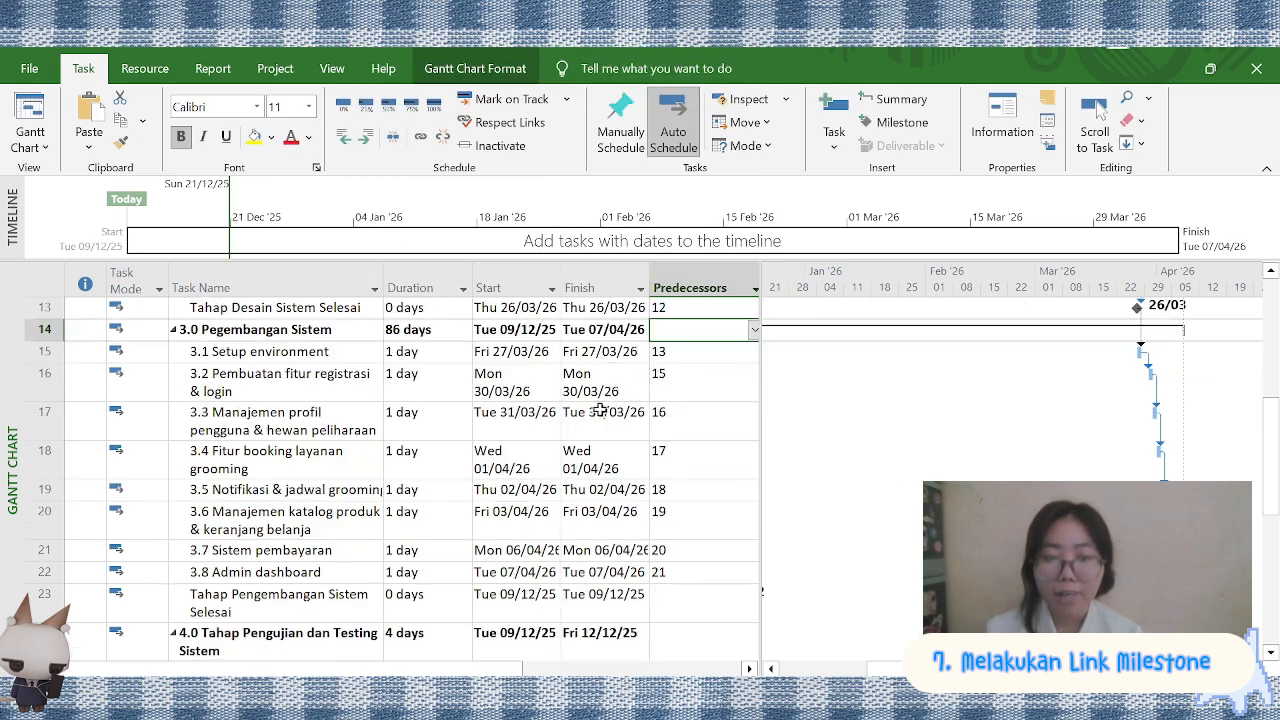
# Set the durations of 3.1 Setup environment, 3.2 Pembuatan fitur registrasi & login and 3.3 Manajemen profil to 10, 19 and 21 days
pyautogui.click(424, 346)
pyautogui.click(393, 352)
pyautogui.write('0')
pyautogui.click(420, 376)
pyautogui.click(463, 372)
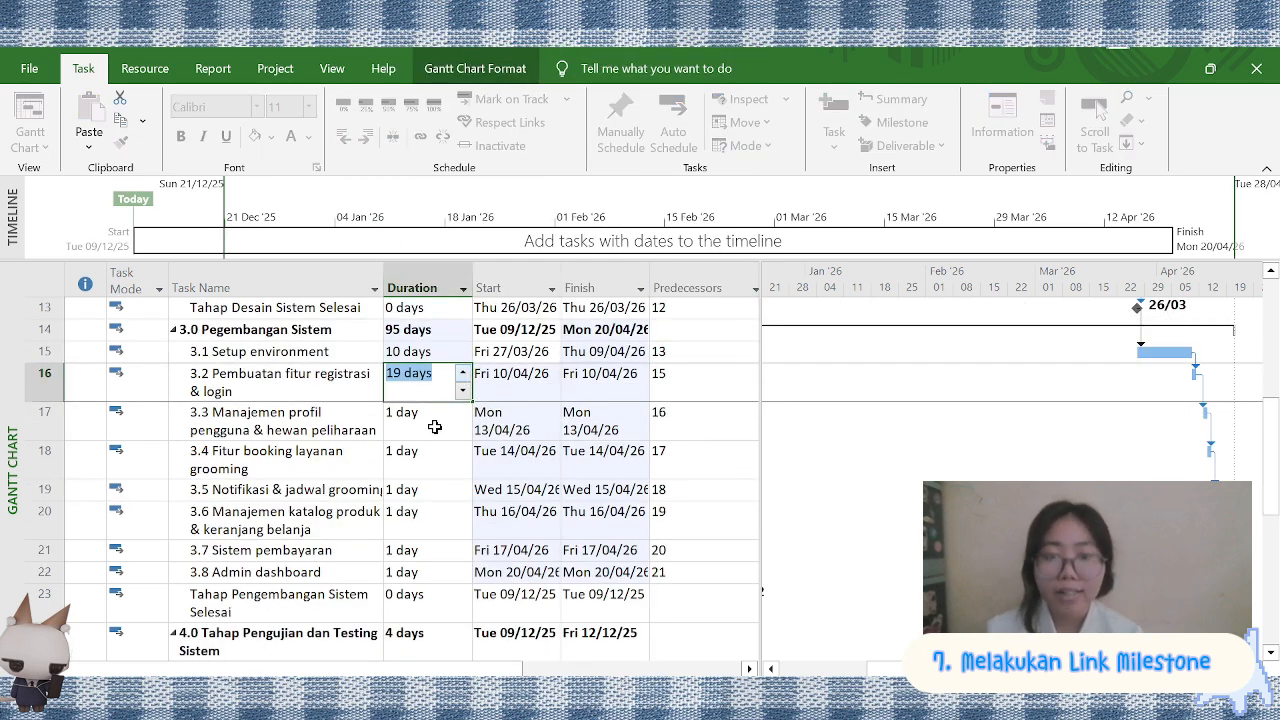
pyautogui.click(434, 422)
pyautogui.click(463, 411)
# Set 3.4 Fitur booking layanan grooming to 16 days, and 3.5 Notifikasi & jadwal grooming and 3.6 Manajemen katalog produk to 15 days each
pyautogui.click(450, 458)
pyautogui.click(463, 450)
pyautogui.click(450, 490)
pyautogui.click(463, 487)
pyautogui.click(450, 516)
pyautogui.click(463, 511)
# Lengthen the duration of 3.7 Sistem pembayaran and set 3.8 Admin dashboard to 13 days
pyautogui.click(463, 549)
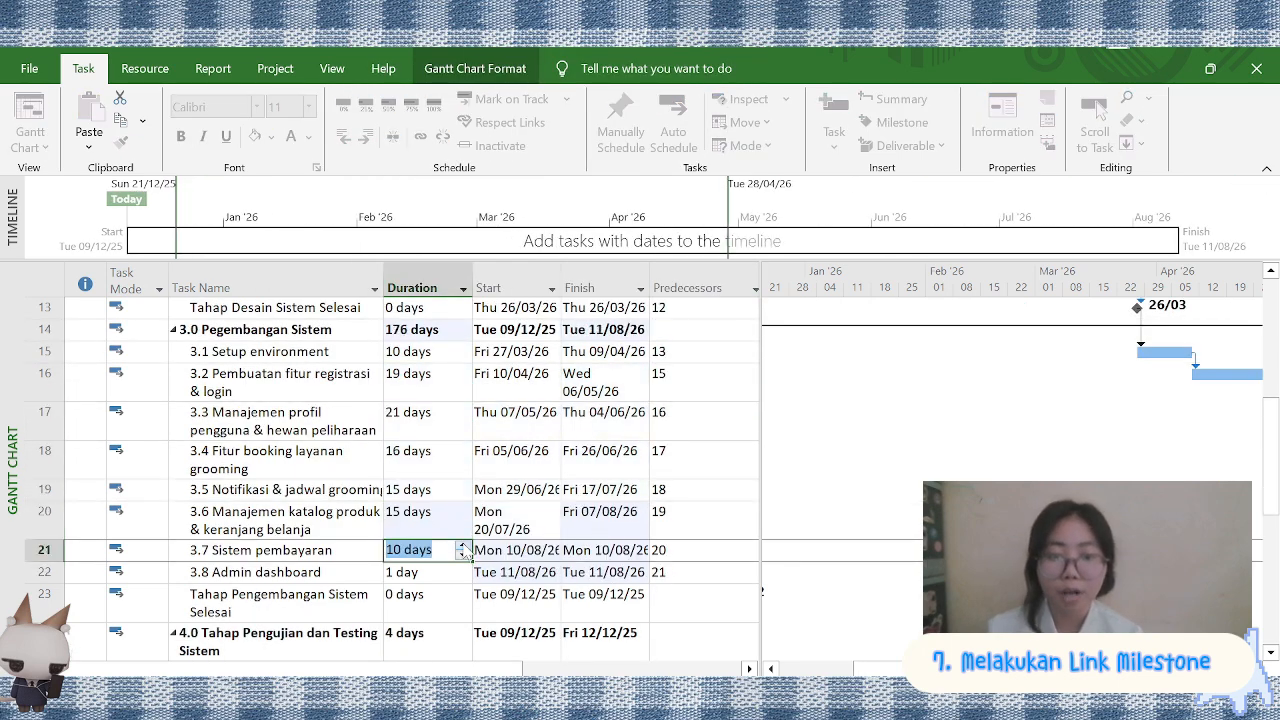
pyautogui.scroll(4, 488, 495)
pyautogui.scroll(-6, 429, 497)
pyautogui.click(450, 388)
pyautogui.click(463, 385)
# Make 3.8 Admin dashboard (task 22) the predecessor of the milestone Tahap Pengembangan Sistem Selesai
pyautogui.click(696, 414)
pyautogui.click(752, 420)
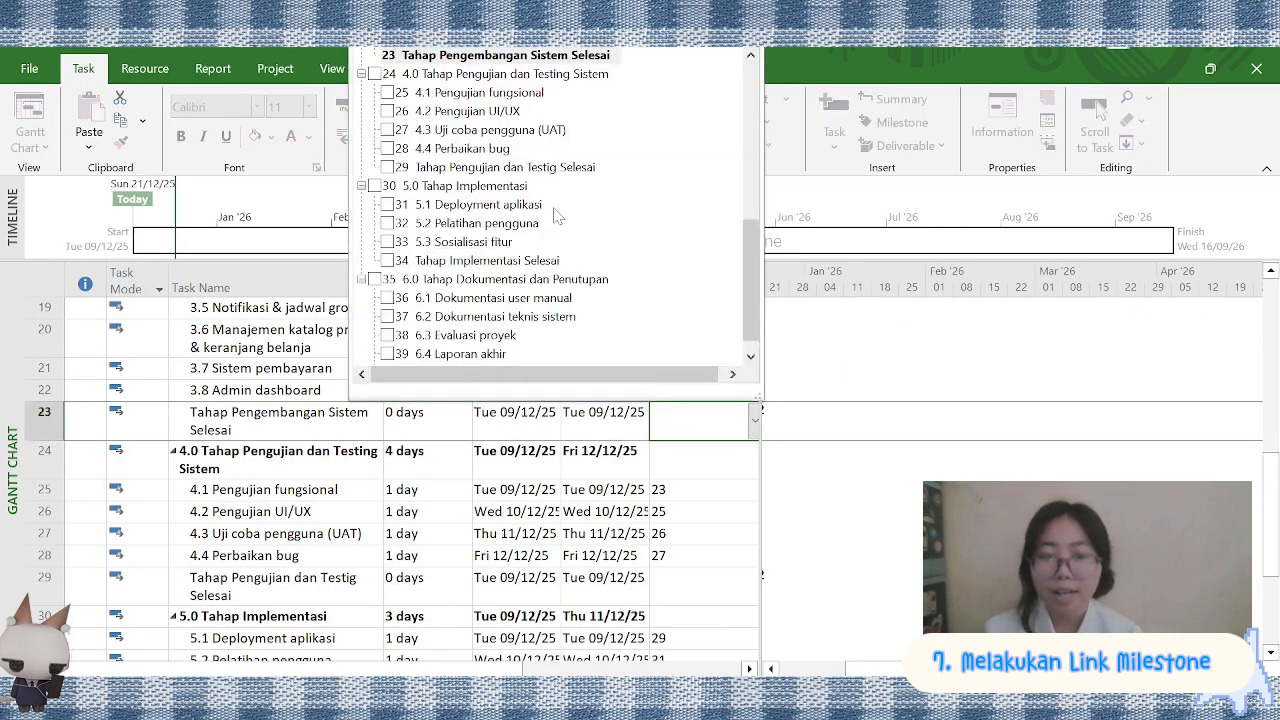
pyautogui.click(450, 108)
pyautogui.click(752, 420)
pyautogui.hscroll(5, 850, 560)
pyautogui.hscroll(-3, 400, 480)
# Set the durations of 4.1 and 4.2 to 10 days each, 4.3 Uji coba pengguna to 12 days and 4.4 Perbaikan bug to 13 days
pyautogui.scroll(-1, 400, 480)
pyautogui.click(405, 408)
pyautogui.write('10')
pyautogui.press('Return')
pyautogui.write('10')
pyautogui.press('Return')
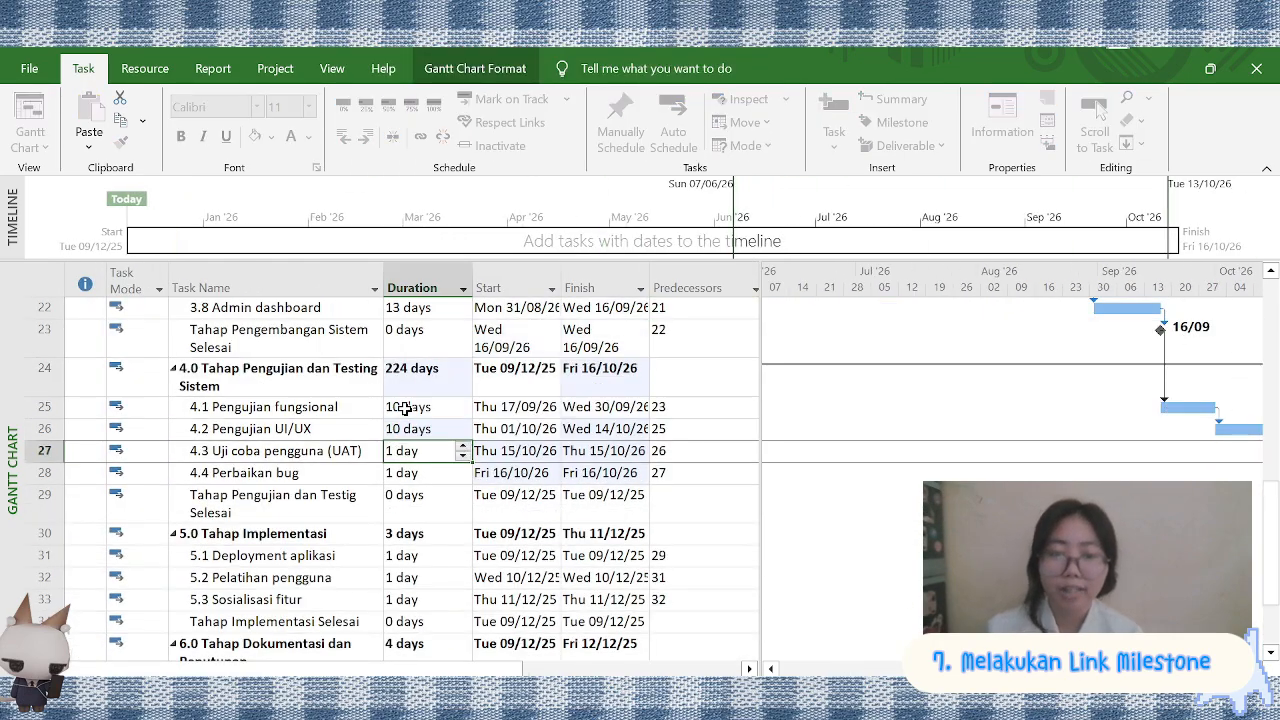
pyautogui.click(450, 473)
pyautogui.click(463, 468)
# Make 4.4 Perbaikan bug (task 28) the predecessor of the milestone Tahap Pengujian dan Testig Selesai
pyautogui.scroll(-1, 449, 466)
pyautogui.click(696, 402)
pyautogui.click(752, 402)
pyautogui.click(450, 109)
pyautogui.hscroll(5, 937, 474)
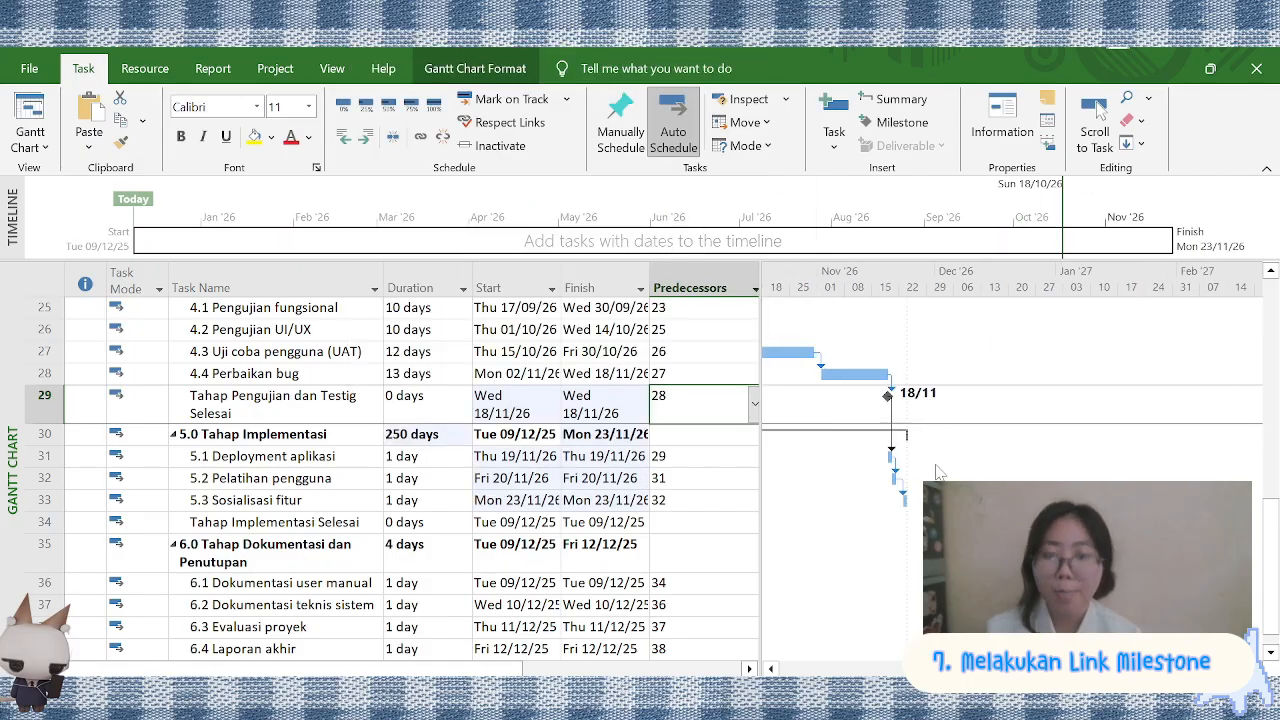
# Set the durations of 5.1 Deployment aplikasi, 5.2 Pelatihan pengguna and 5.3 Sosialisasi fitur to 12, 15 and 8 days
pyautogui.click(450, 456)
pyautogui.write('12')
pyautogui.press('Return')
pyautogui.write('15')
pyautogui.press('Return')
pyautogui.write('8')
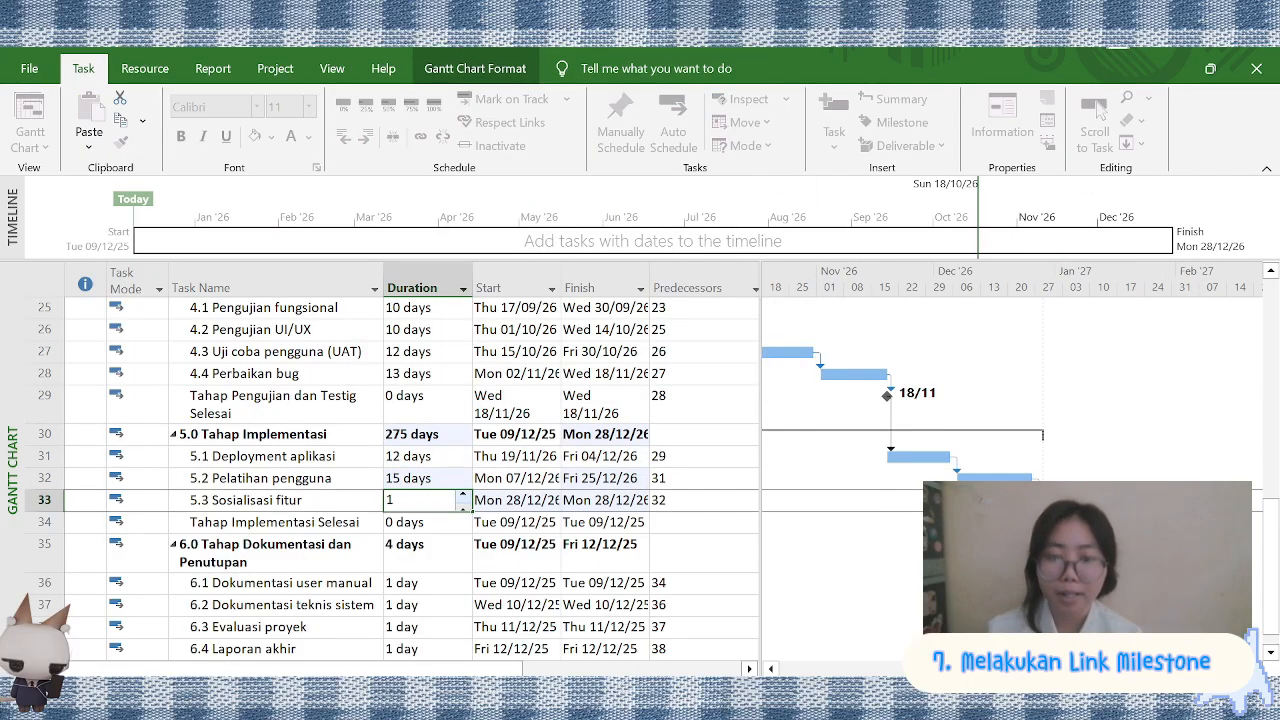
pyautogui.press('Return')
# Make 5.3 Sosialisasi fitur (task 33) the predecessor of the milestone Tahap Implementasi Selesai
pyautogui.scroll(-1, 414, 469)
pyautogui.click(700, 457)
pyautogui.write('33')
# Set the durations of 6.1 Dokumentasi user manual, 6.2 Dokumentasi teknis sistem and 6.3 Evaluasi proyek to 6 days each and 6.4 Laporan akhir to 7 days
pyautogui.scroll(-1, 432, 450)
pyautogui.doubleClick(432, 436)
pyautogui.press('Escape')
pyautogui.write('6')
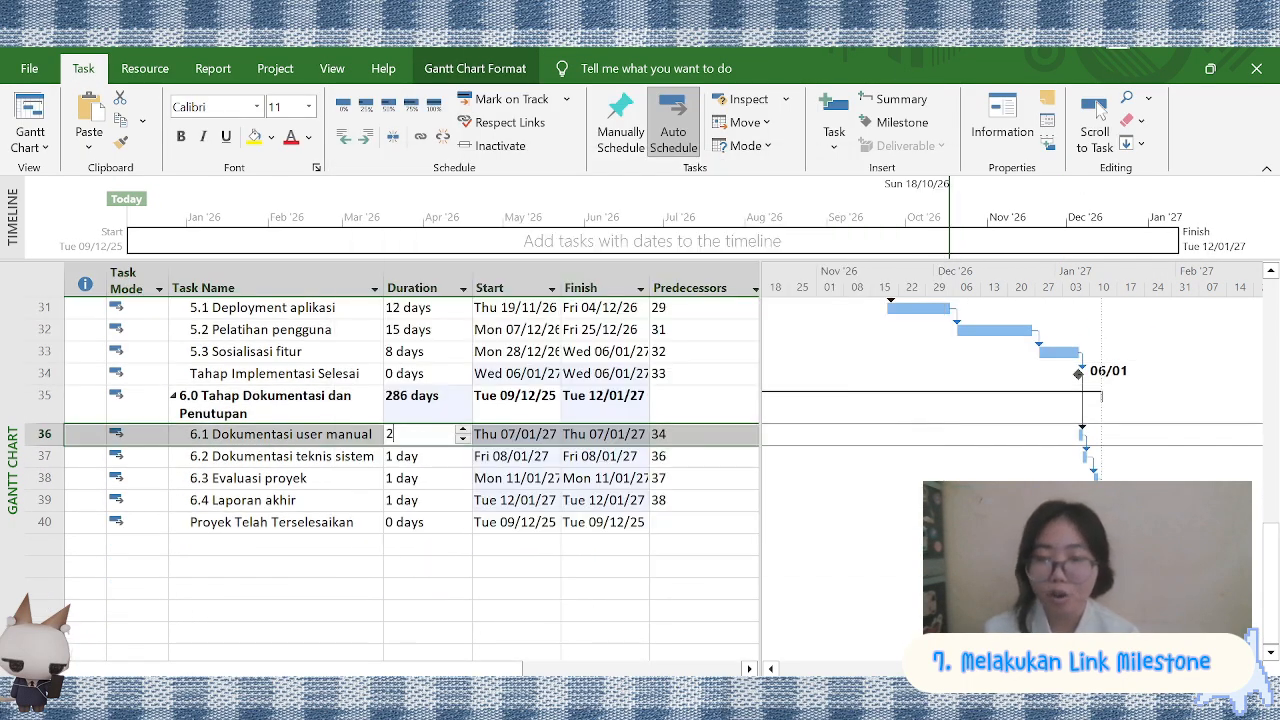
pyautogui.press('Return')
pyautogui.doubleClick(432, 450)
pyautogui.press('Return')
pyautogui.write('6 days')
pyautogui.press('Return')
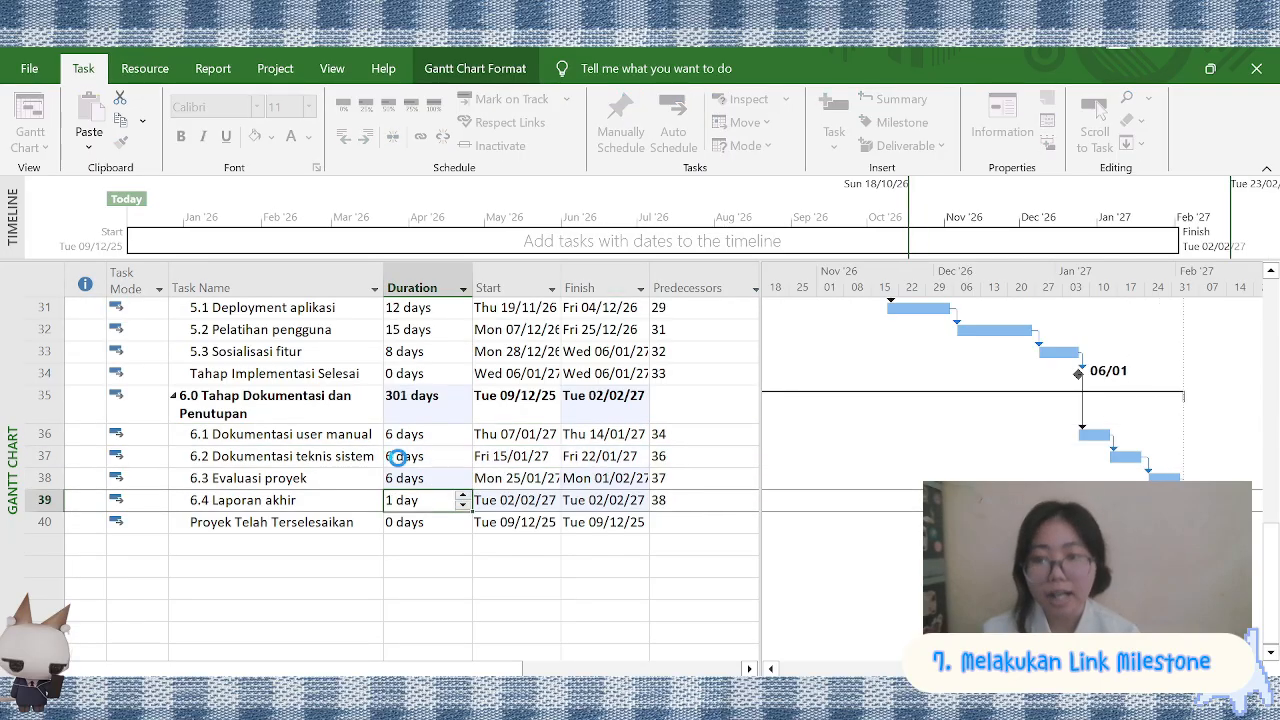
pyautogui.write('7')
pyautogui.press('Return')
pyautogui.scroll(10, 554, 508)
pyautogui.hscroll(-10, 865, 443)
pyautogui.scroll(-1, 865, 443)
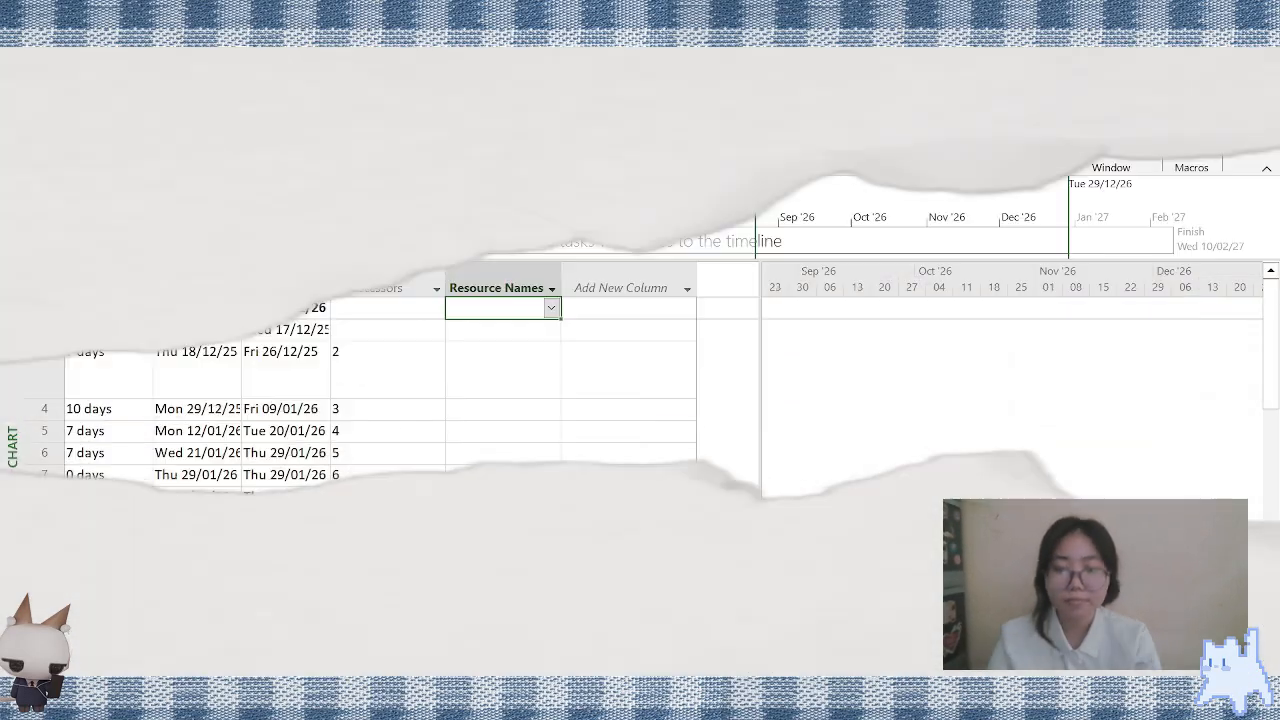
# Open the Resource Sheet view and add the resources Project Manager, Busines Analisis and UI/UX desainer
pyautogui.click(413, 118)
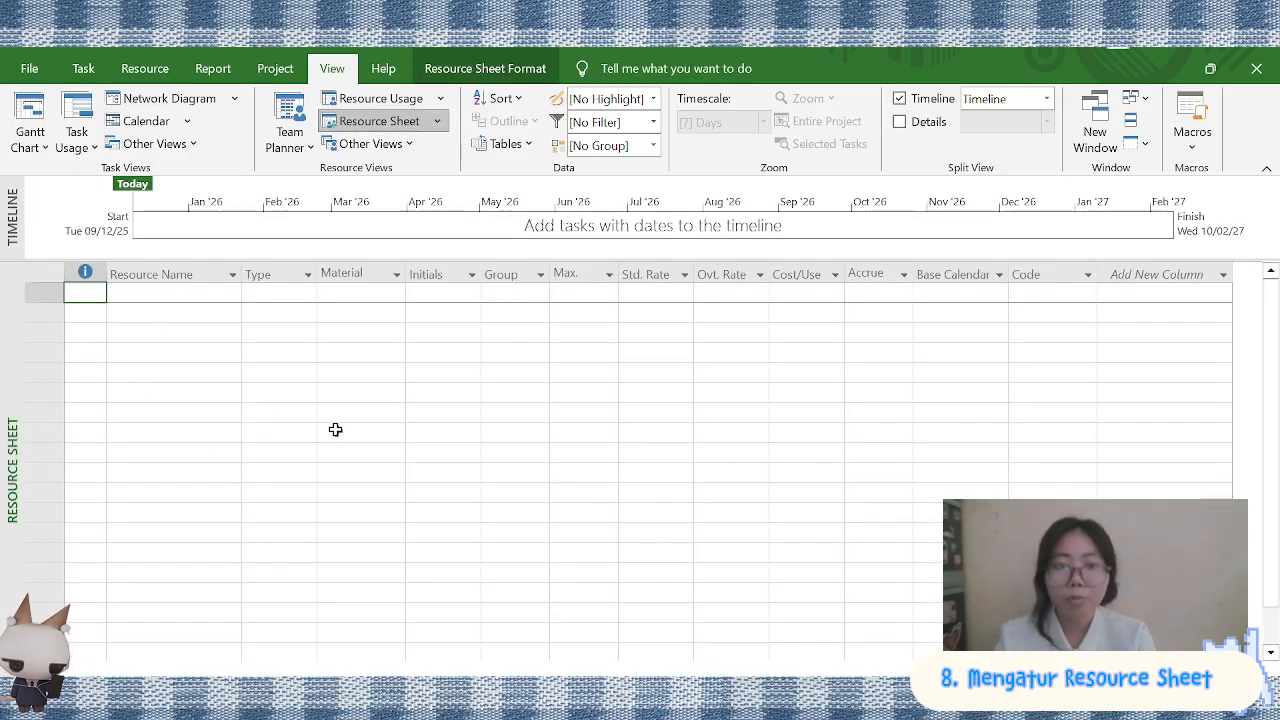
pyautogui.click(194, 301)
pyautogui.write('Project Manager')
pyautogui.press('Return')
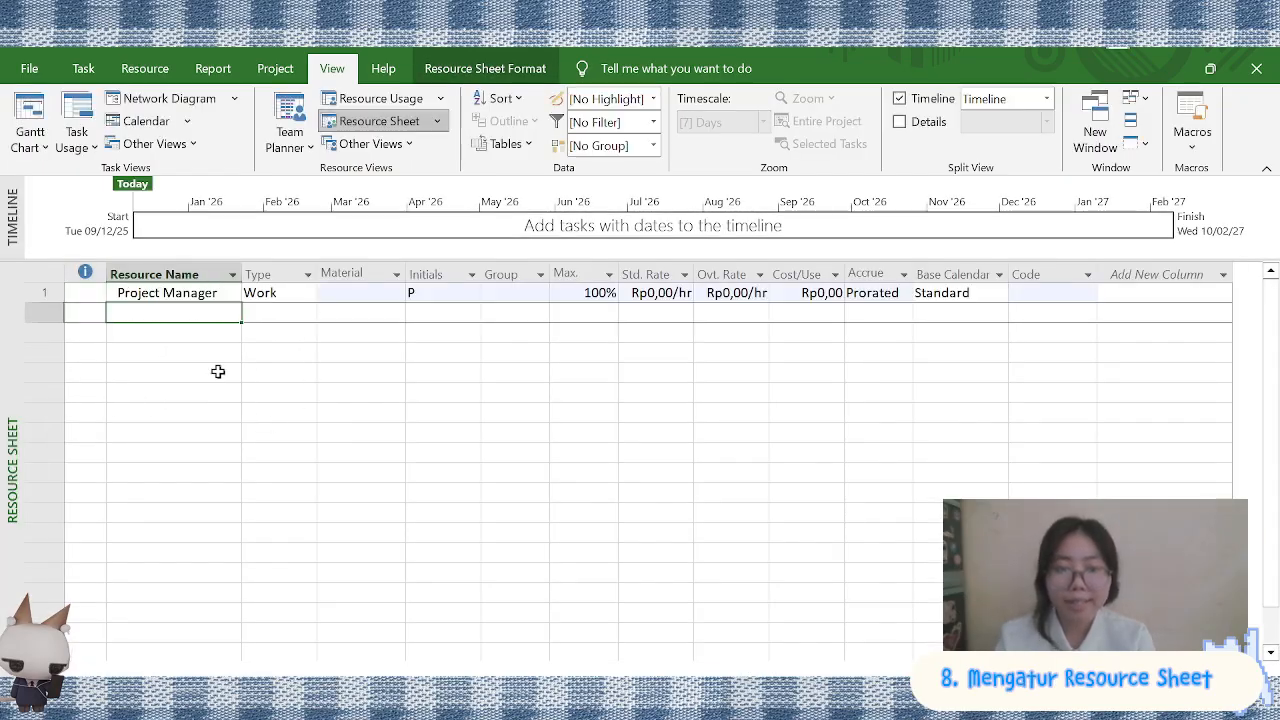
pyautogui.write('Busines Analisis')
pyautogui.press('Return')
pyautogui.write('UI/UX desainer')
pyautogui.press('Return')
# Add the resources Backend Developer, Frontned Developer and Mobile app developer
pyautogui.write('Backend Developer')
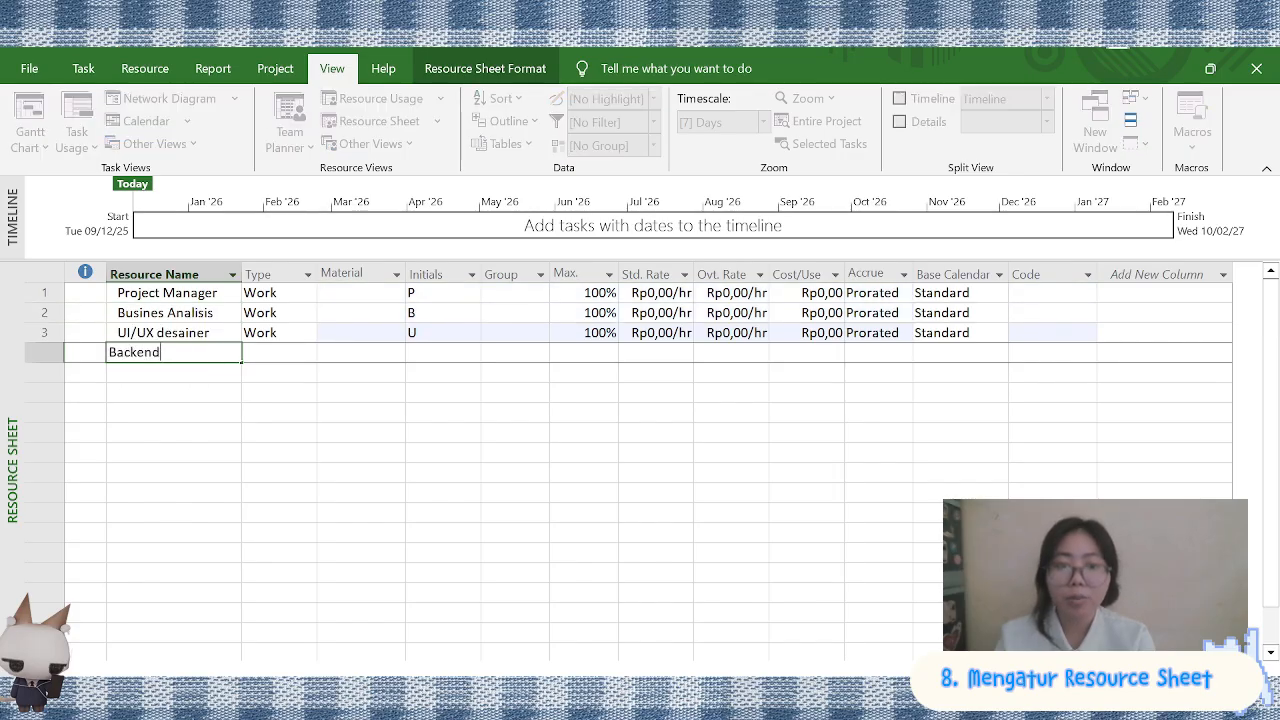
pyautogui.press('Return')
pyautogui.write('Frontned Developer')
pyautogui.press('Return')
pyautogui.write('Mobile app deve')
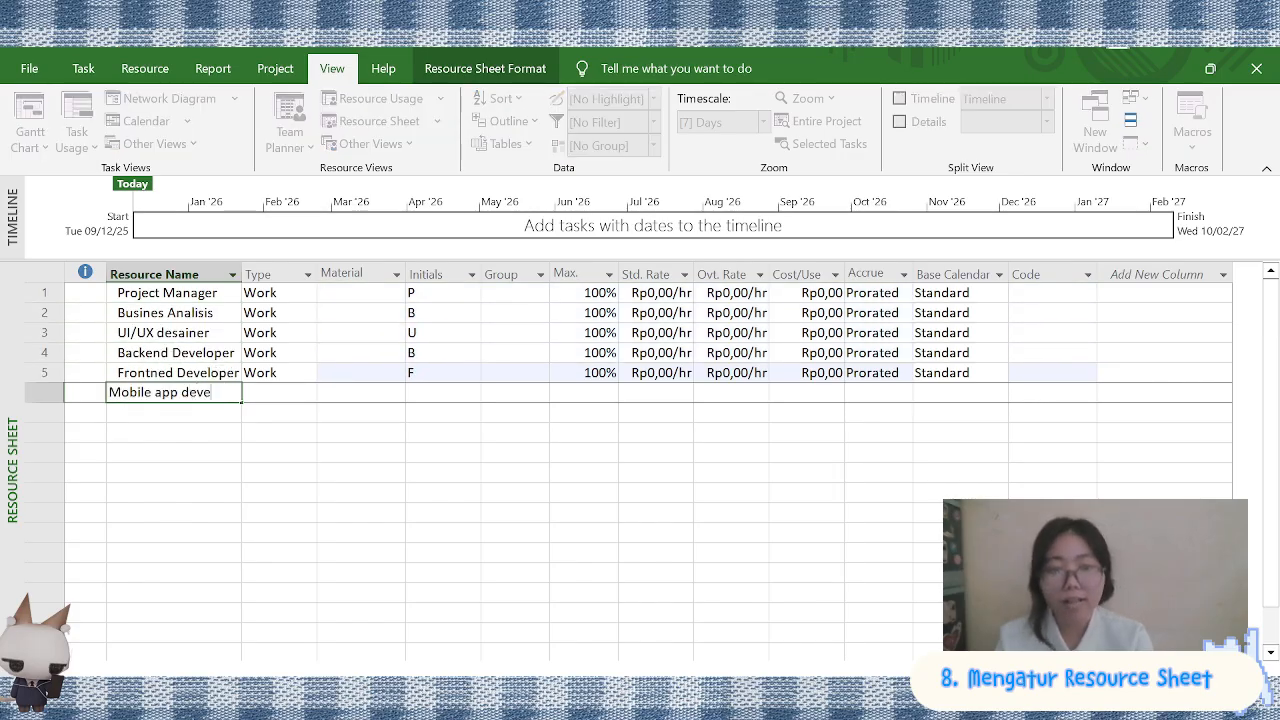
pyautogui.write('loper')
pyautogui.press('Return')
# Add the resources Database Enginer, QA tester and DevOps Enginer
pyautogui.write('Database Eng')
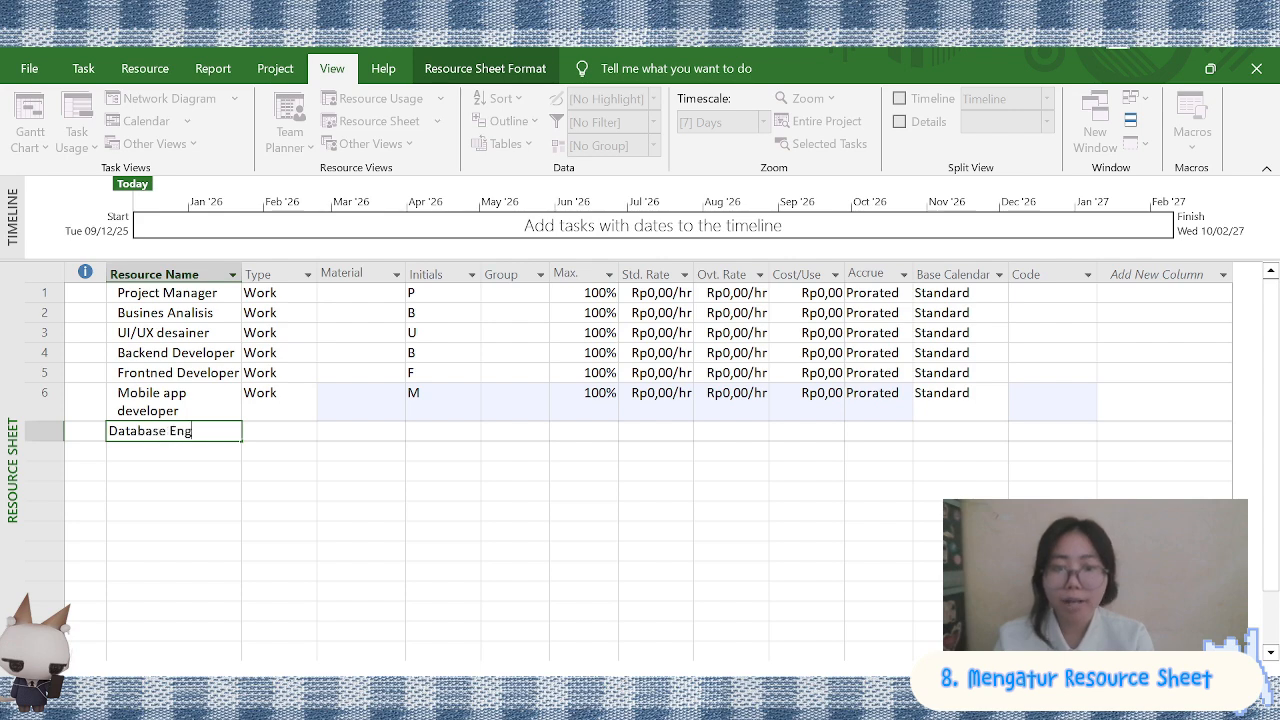
pyautogui.write('iner')
pyautogui.press('Return')
pyautogui.write('QA tester')
pyautogui.press('Return')
pyautogui.write('DevOps ')
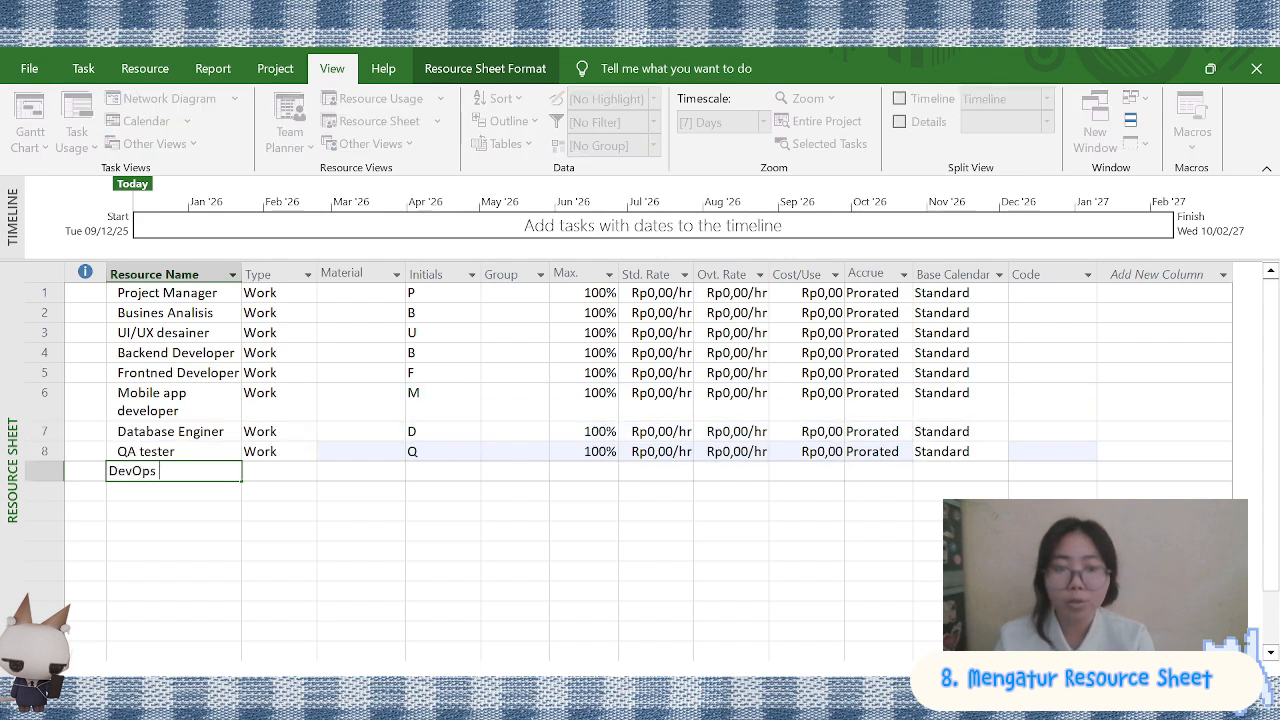
pyautogui.write('Enginer')
pyautogui.press('Return')
# Add the resources Content Writer, Staff Marketing, Staff Training and Illustrator
pyautogui.write('Content Writer')
pyautogui.press('Return')
pyautogui.write('Markeing ')
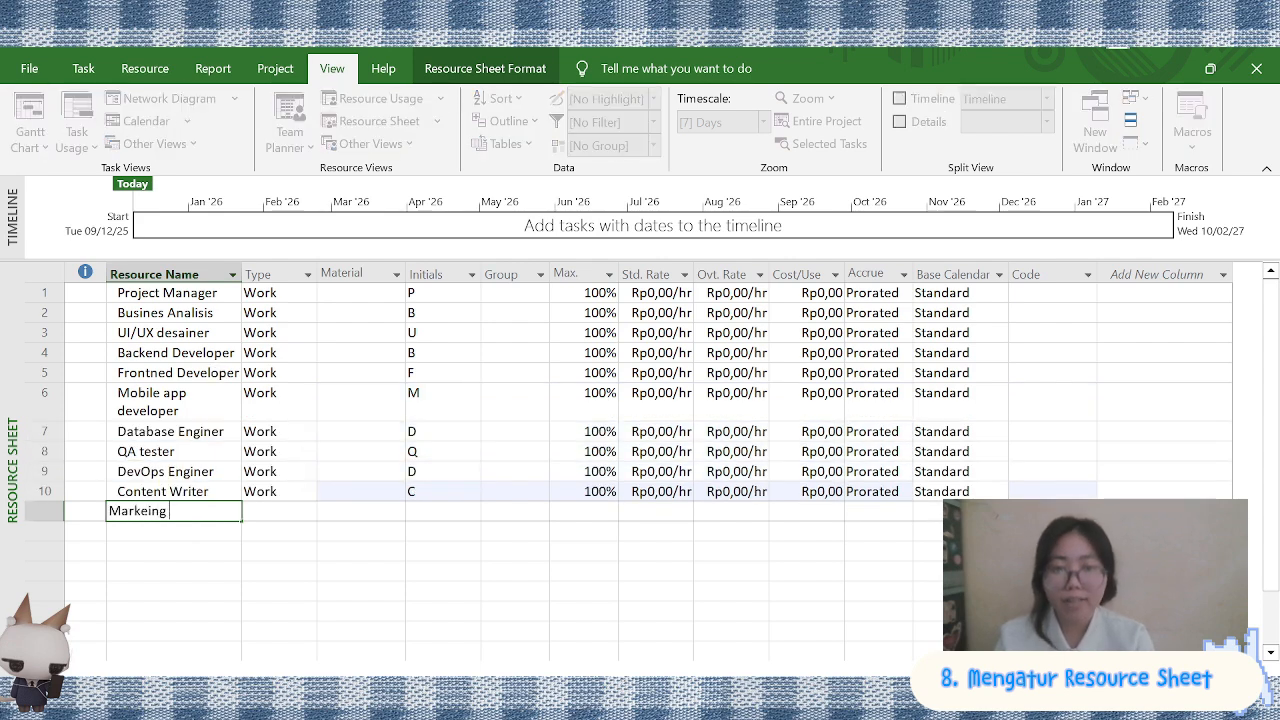
pyautogui.write('Marketing')
pyautogui.press('Return')
pyautogui.write('Staff Tra')
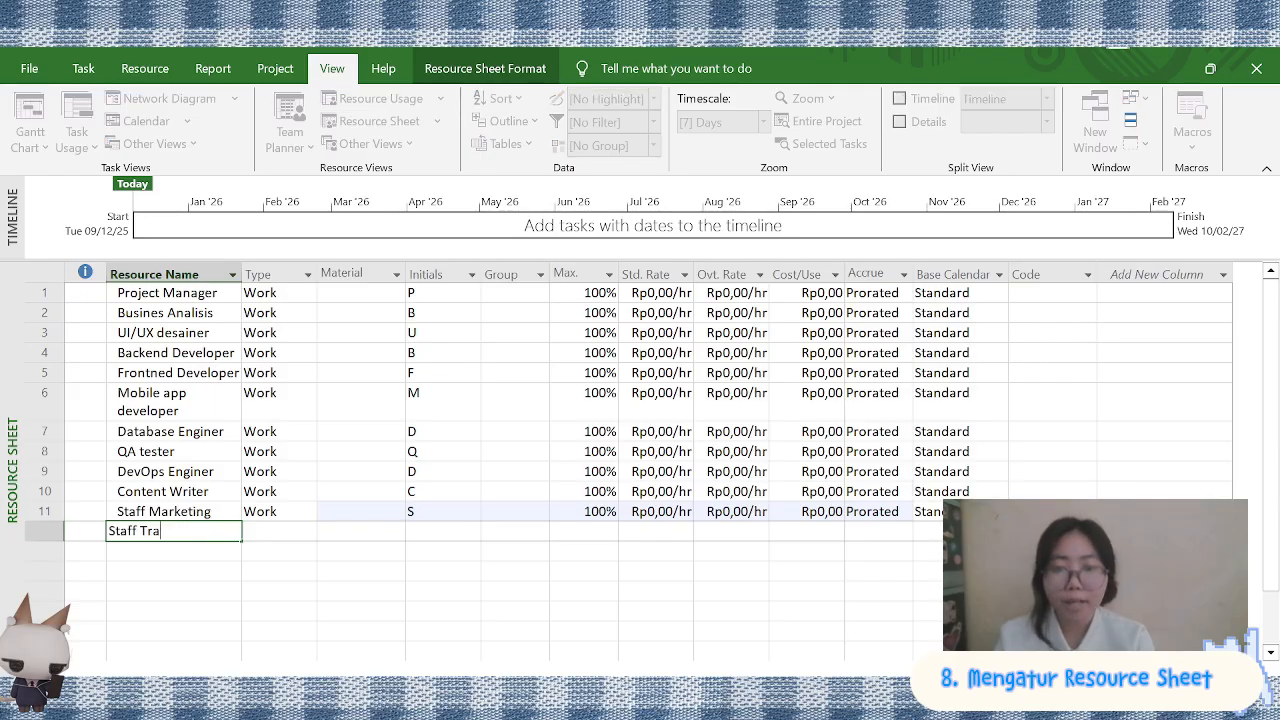
pyautogui.write('ining')
pyautogui.press('Return')
pyautogui.write('UI I')
pyautogui.write('Illustrator')
pyautogui.press('Return')
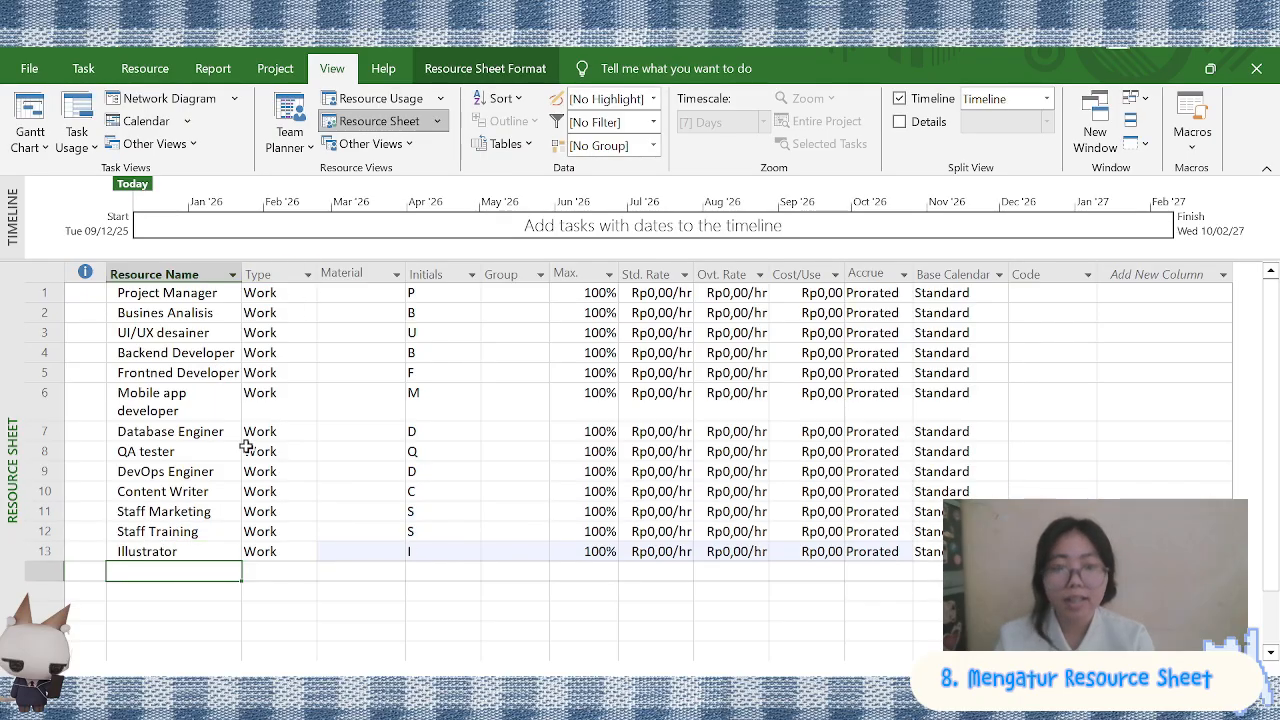
# Add the equipment resources Laptop, Server Cloud and Domain Website below Illustrator
pyautogui.click(285, 306)
pyautogui.click(165, 570)
pyautogui.write('Laptop')
pyautogui.press('Return')
pyautogui.write('Server Cloud')
pyautogui.press('Return')
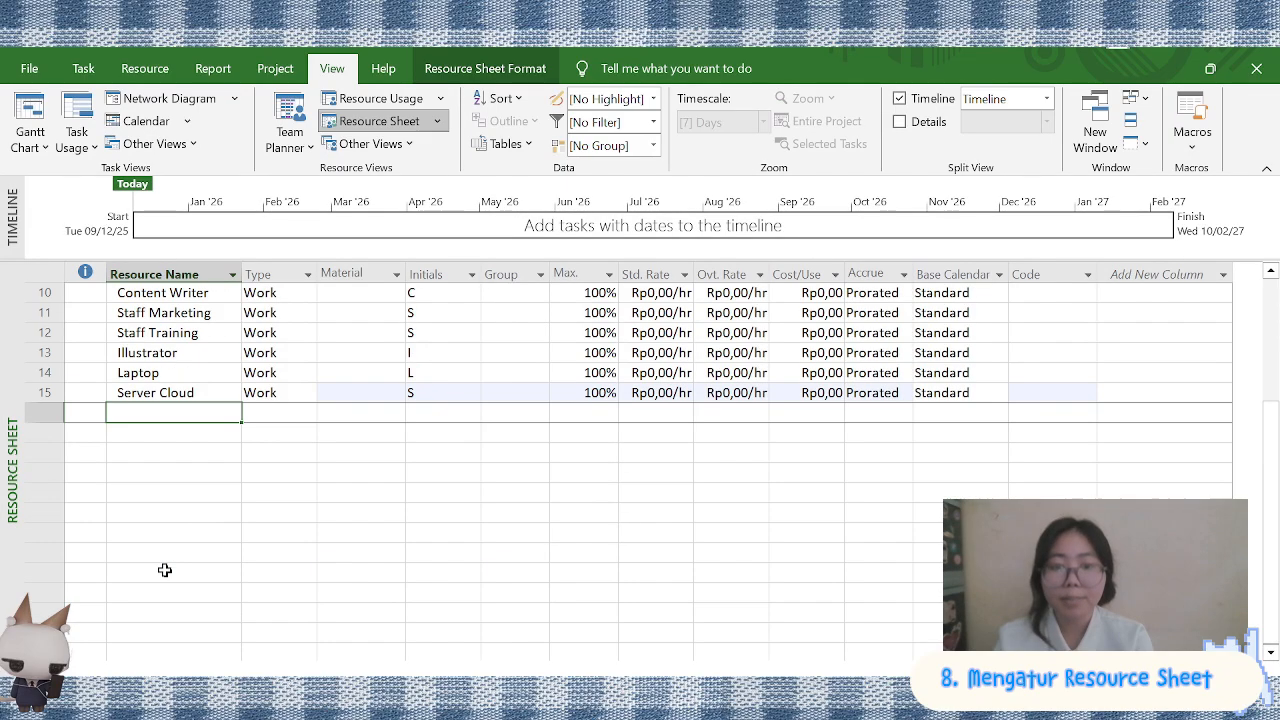
pyautogui.write('Domain Website')
pyautogui.press('Return')
# Add the resources Penyimpanan Database, Perangkat testing, Internet dan wifi and Software Pengemangan
pyautogui.write('Data')
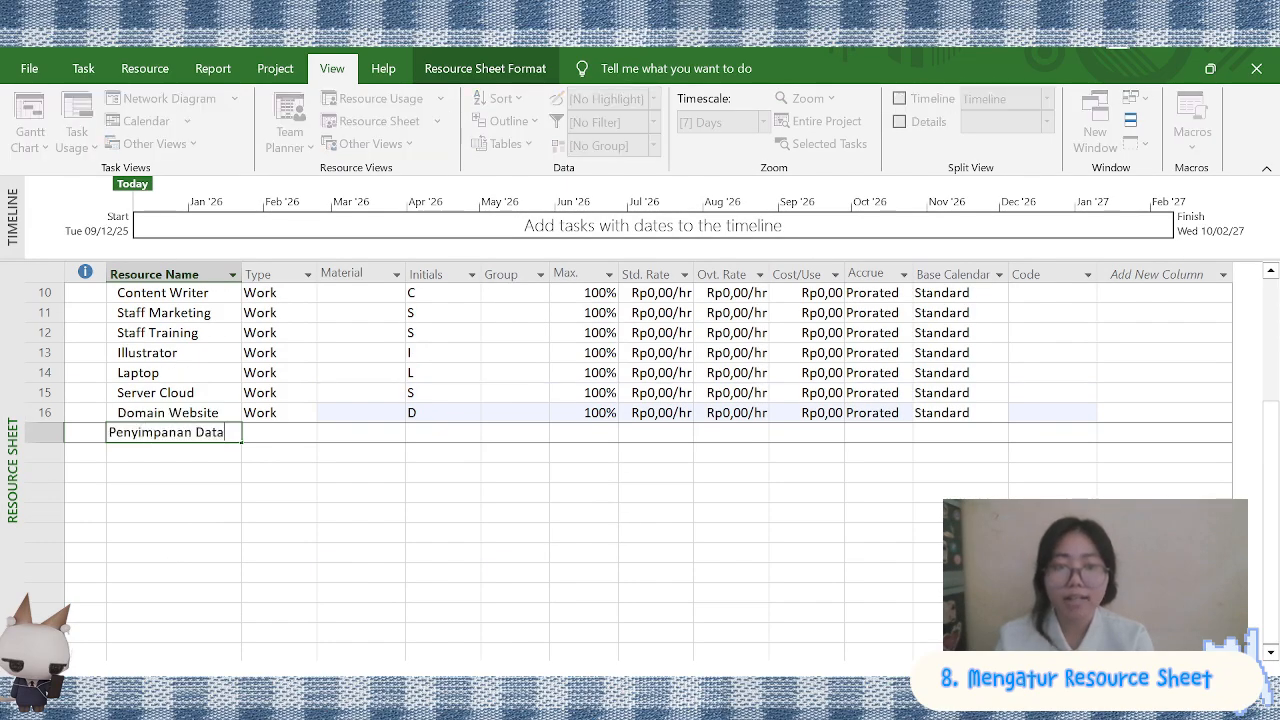
pyautogui.write('base')
pyautogui.press('Return')
pyautogui.write('Perangkat testing')
pyautogui.press('Return')
pyautogui.write('Internet da')
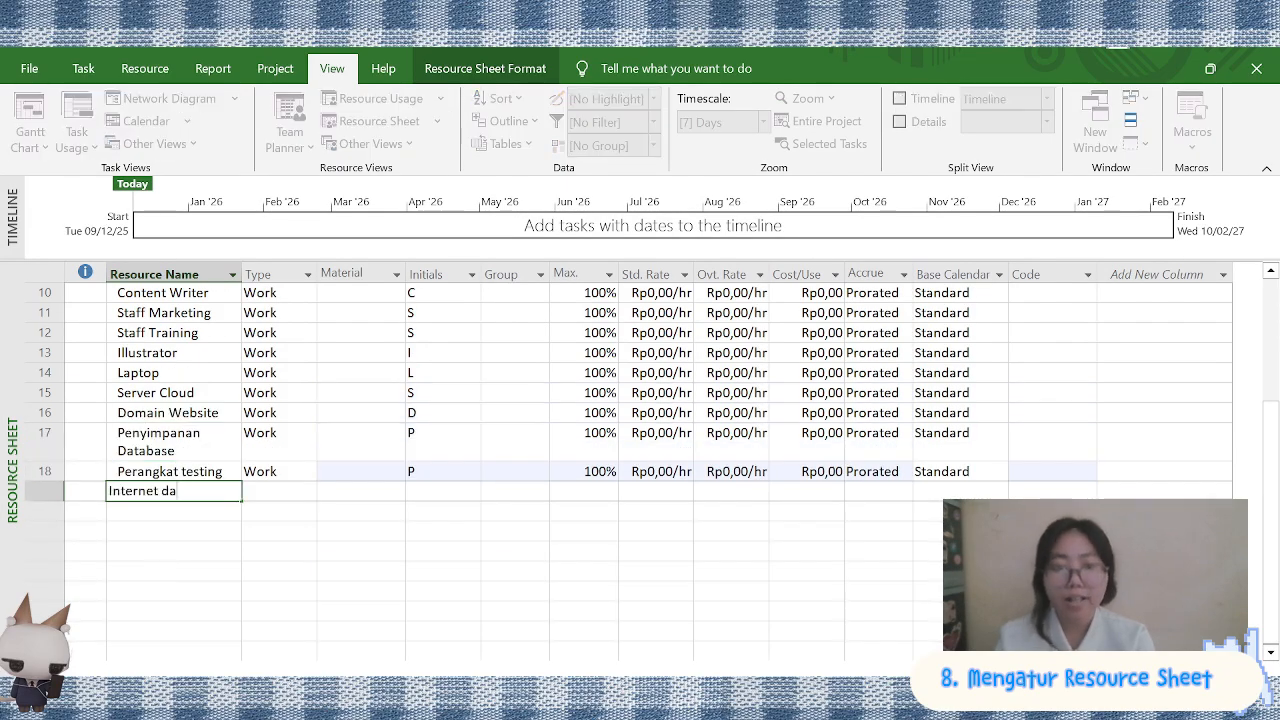
pyautogui.write('n wifi')
pyautogui.press('Return')
pyautogui.write('Software Pengemangan')
pyautogui.press('Return')
# Change the resource type of Laptop, Server Cloud and Domain Website to Material
pyautogui.scroll(1, 220, 505)
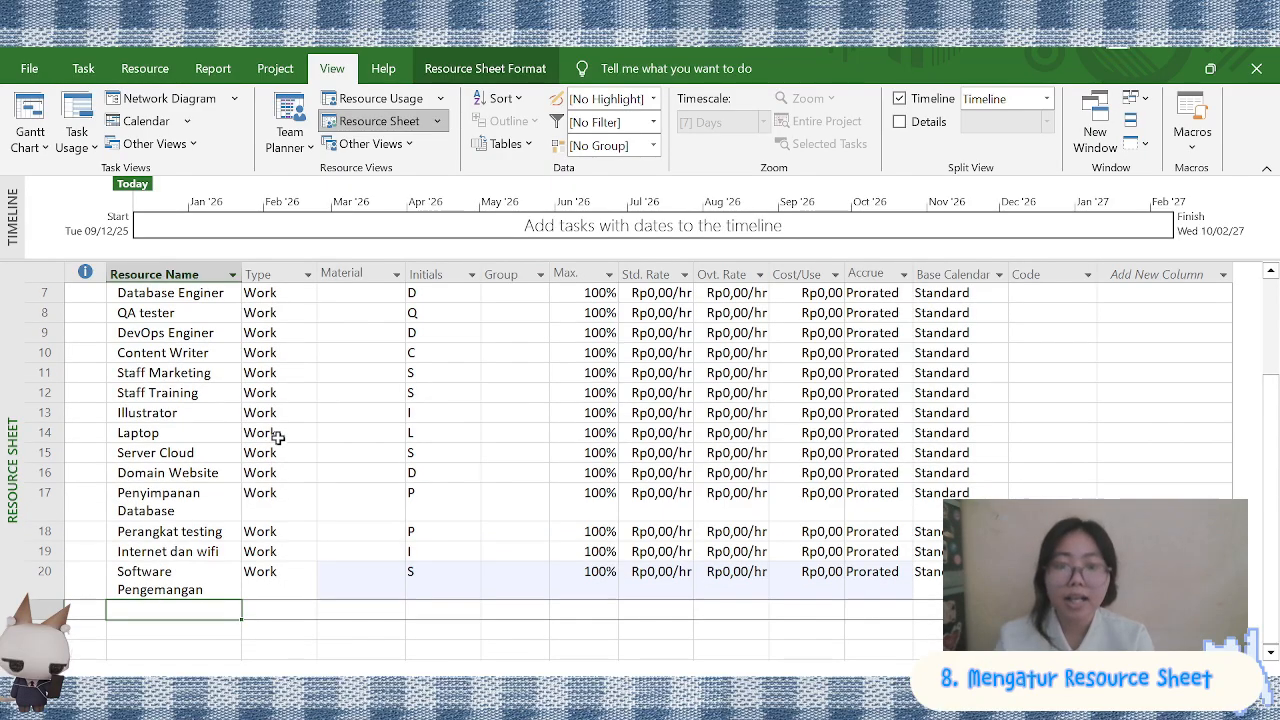
pyautogui.click(279, 434)
pyautogui.click(308, 434)
pyautogui.click(275, 466)
pyautogui.click(307, 453)
pyautogui.click(278, 488)
pyautogui.click(307, 473)
# Change the resource type of Penyimpanan Database, Perangkat testing, Internet dan wifi and Software Pengemangan to Material
pyautogui.click(276, 505)
pyautogui.click(580, 345)
pyautogui.moveTo(278, 500); pyautogui.dragTo(278, 580)
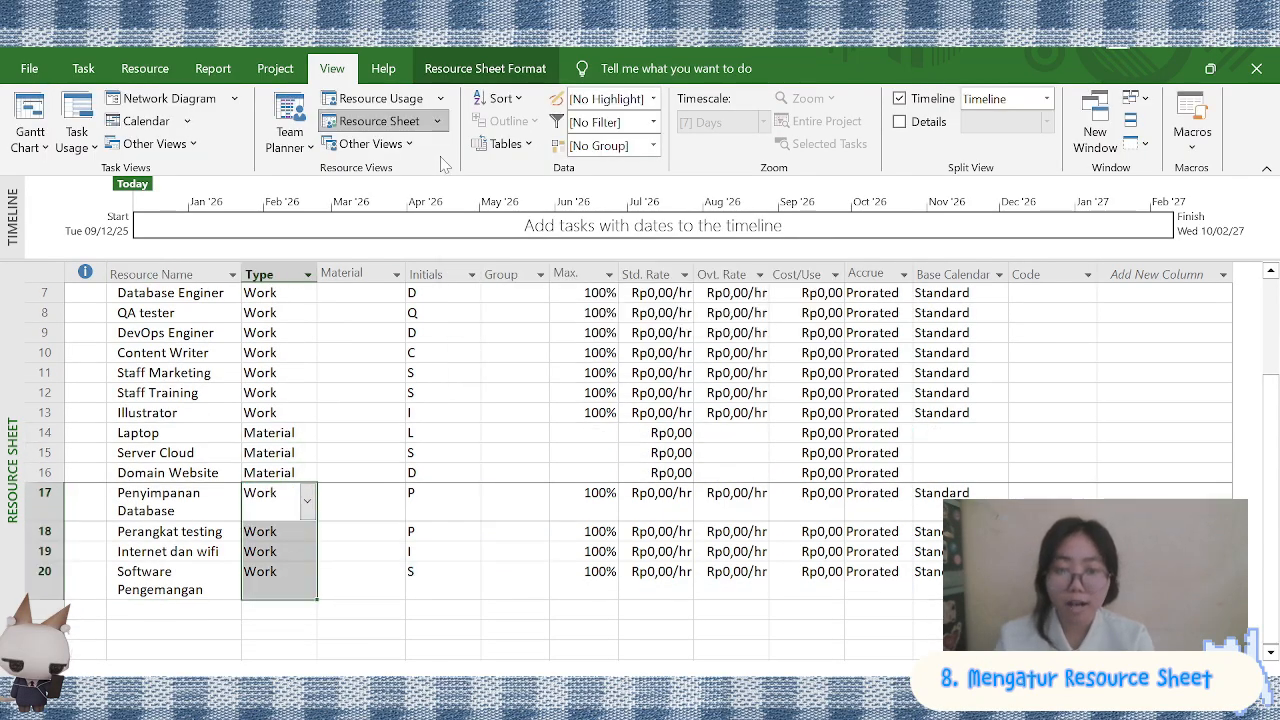
pyautogui.click(307, 501)
pyautogui.click(264, 543)
pyautogui.click(276, 563)
pyautogui.click(276, 553)
pyautogui.click(307, 552)
pyautogui.click(276, 584)
pyautogui.click(280, 580)
pyautogui.click(307, 580)
pyautogui.click(276, 622)
# Add the resource Konsumsi Pekerja with the type Material
pyautogui.click(174, 610)
pyautogui.write('Konsu')
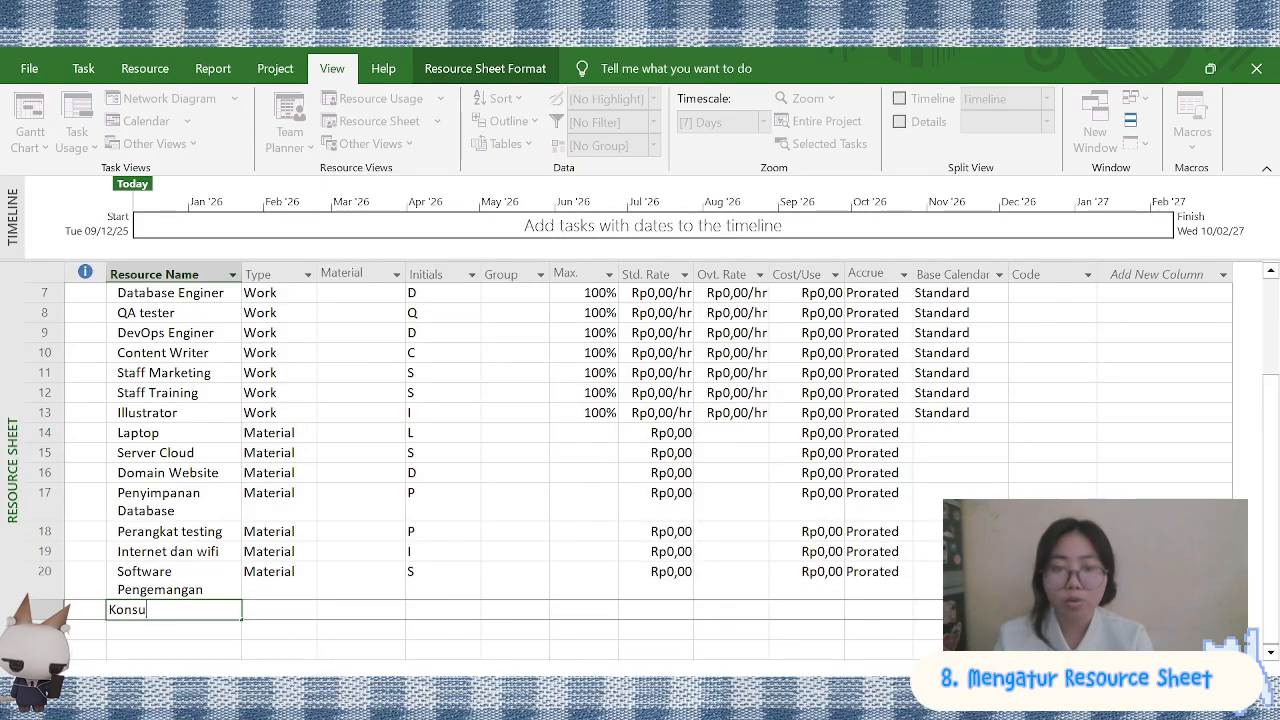
pyautogui.click(307, 610)
pyautogui.click(276, 641)
# Add the cost item Biaya Pelatihan Pengguna below Konsumsi Pekerja
pyautogui.scroll(-2, 220, 560)
pyautogui.click(174, 510)
pyautogui.write('Biaya Pelatihan Pengguna')
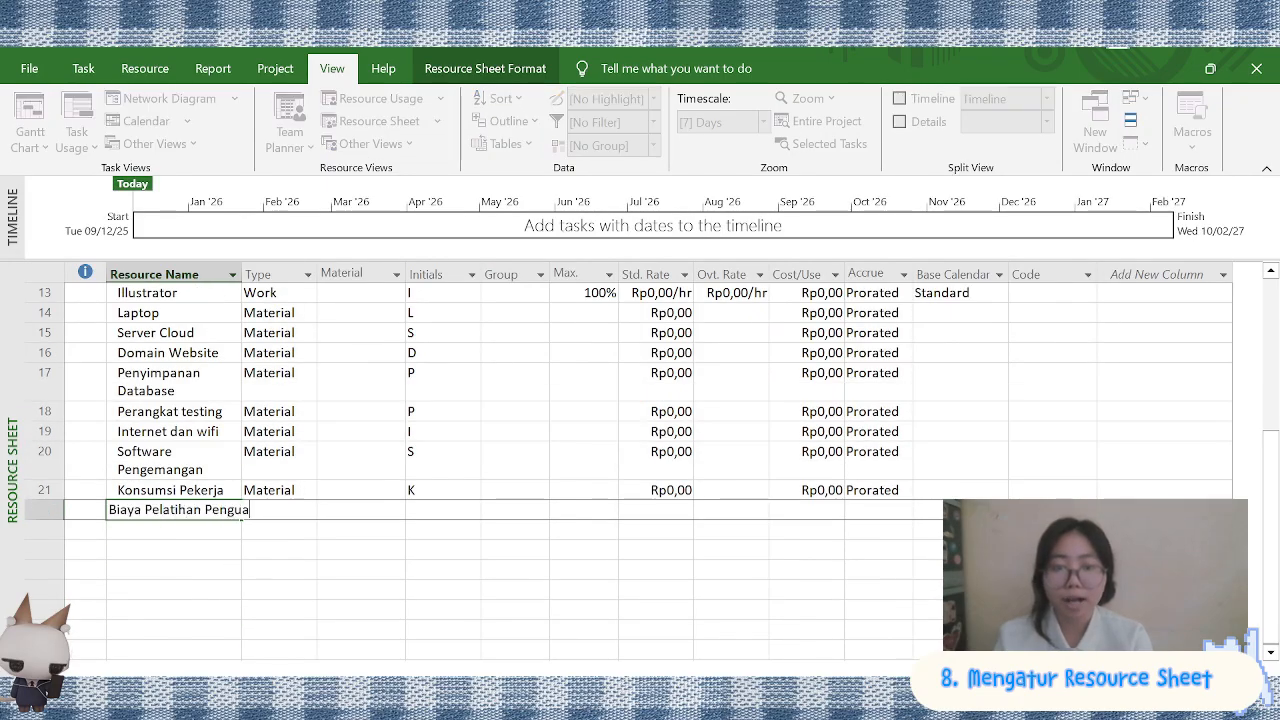
pyautogui.press('BackSpace')
pyautogui.press('BackSpace')
pyautogui.write('guna')
pyautogui.press('Return')
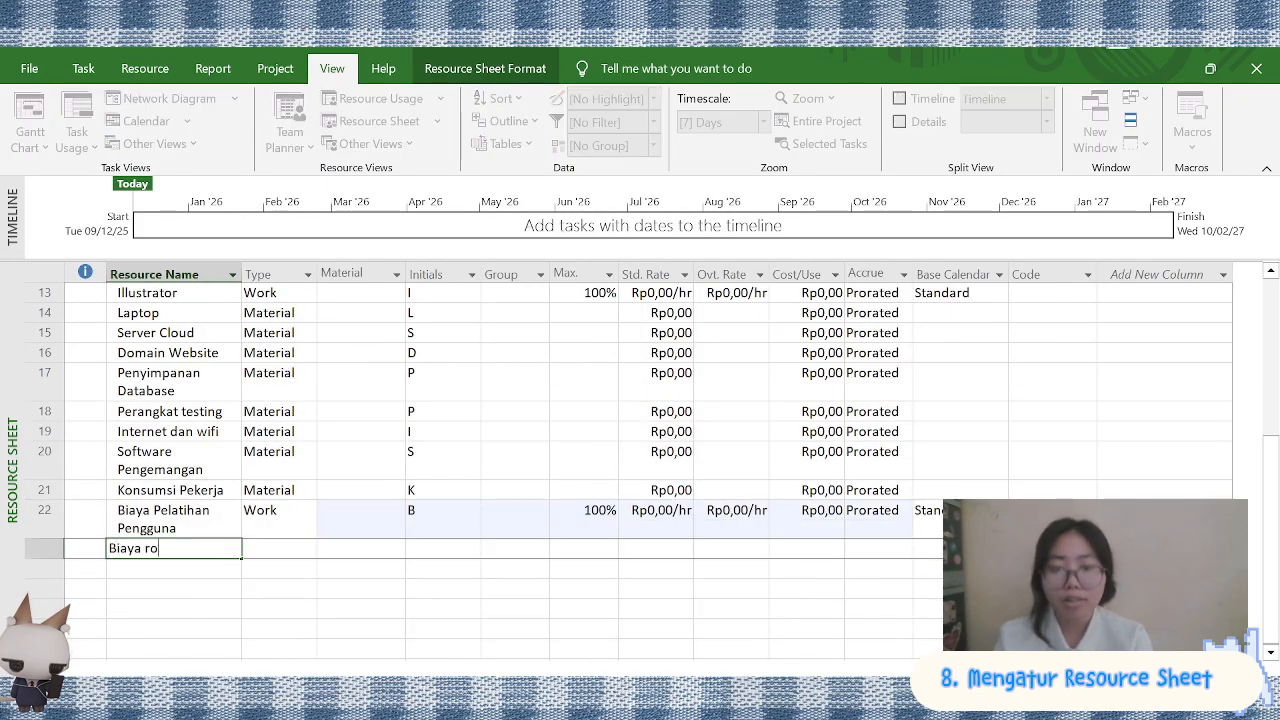
# Add the resources Biaya Promosi Digital, Biaya Produksi Konten, Biaya Dokumentasi Video and Biaya Operasional
pyautogui.write('Biaya Promosi Digital')
pyautogui.press('Return')
pyautogui.write('Biaya PRoduksi Konten')
pyautogui.press('Return')
pyautogui.write('Biaya ')
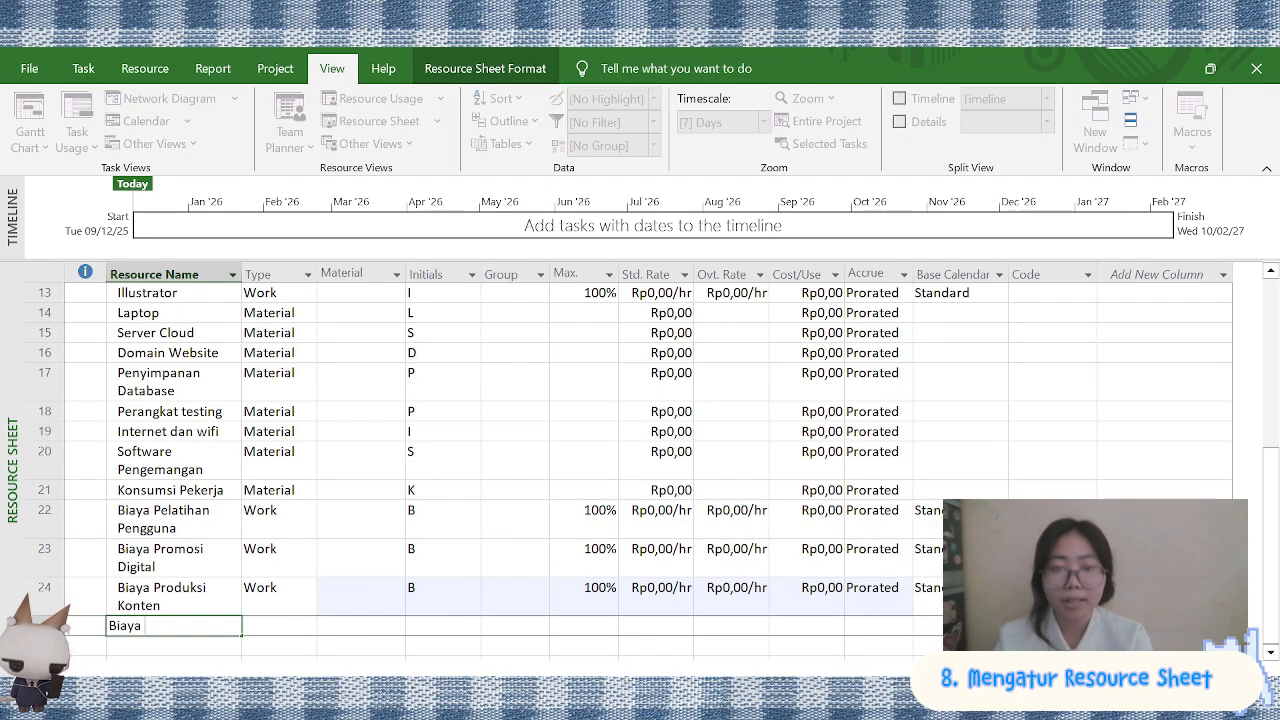
pyautogui.write('Dokumentasi Video')
pyautogui.press('Return')
pyautogui.write('Biaya Operasional')
pyautogui.press('Return')
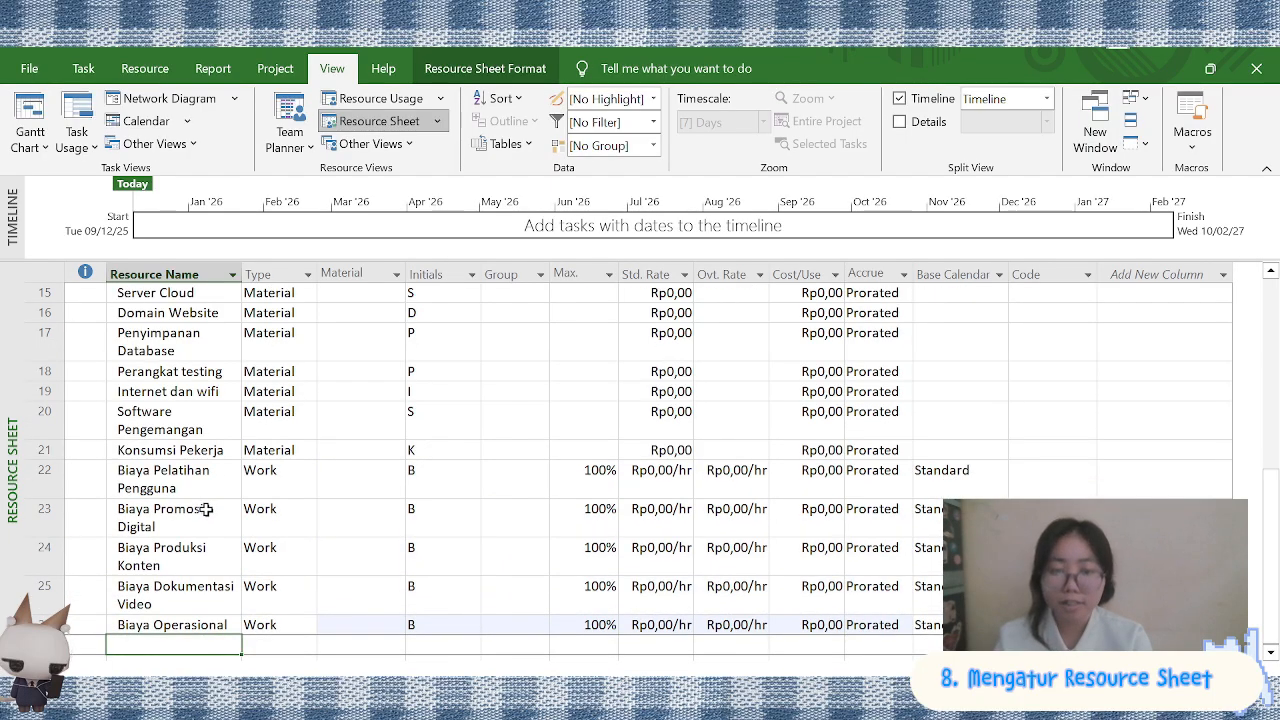
# Add the resources Biaya Maintenance and Biaya Support dan IT support below Biaya Operasional
pyautogui.write('Biaya Maintenance')
pyautogui.press('Return')
pyautogui.write('Biaya Support dan IT s')
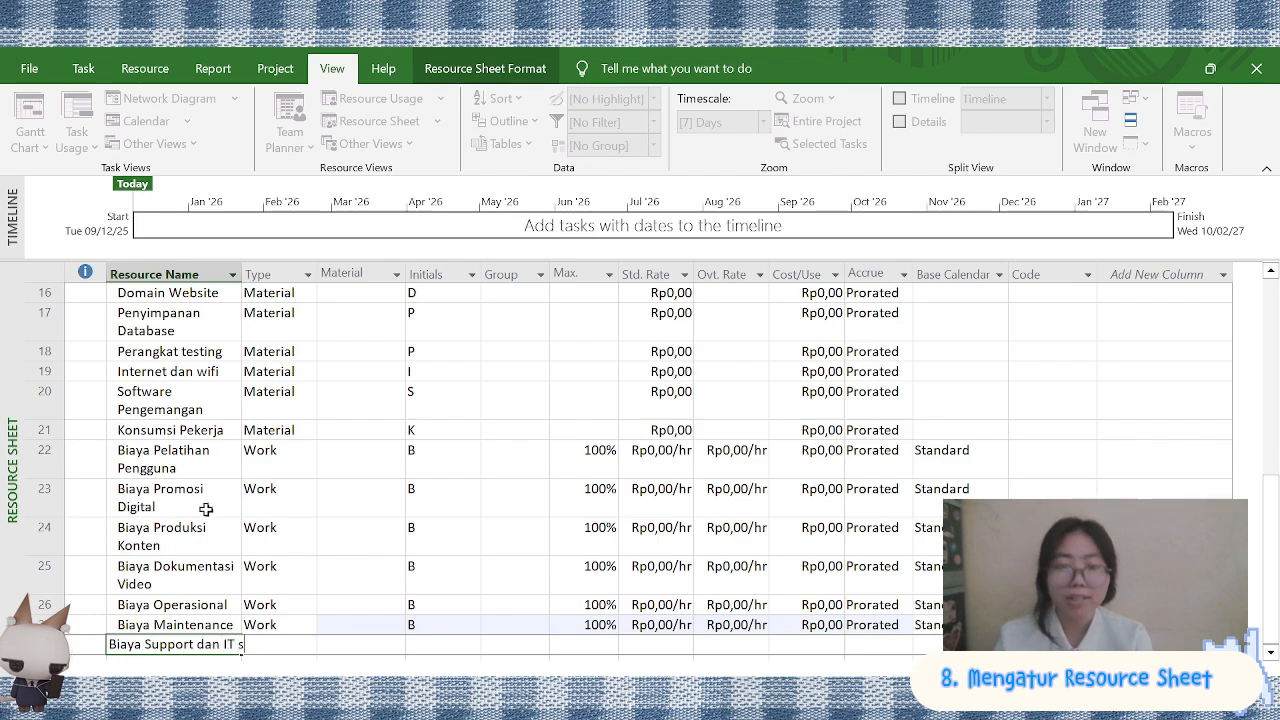
pyautogui.write('upport')
pyautogui.press('Return')
pyautogui.write('Biaya')
pyautogui.scroll(2, 263, 430)
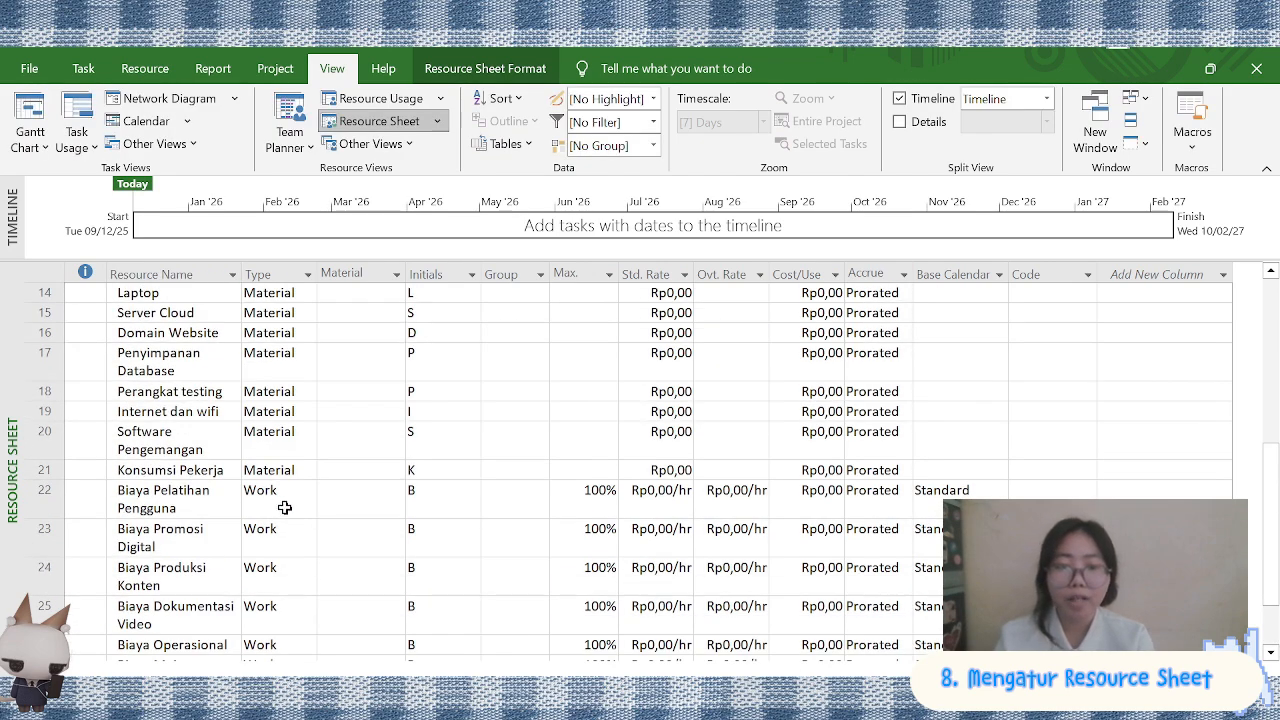
# Change the resource type of Biaya Pelatihan Pengguna, Biaya Promosi Digital and Biaya Produksi Konten to Cost
pyautogui.scroll(-1, 285, 508)
pyautogui.click(285, 440)
pyautogui.click(262, 492)
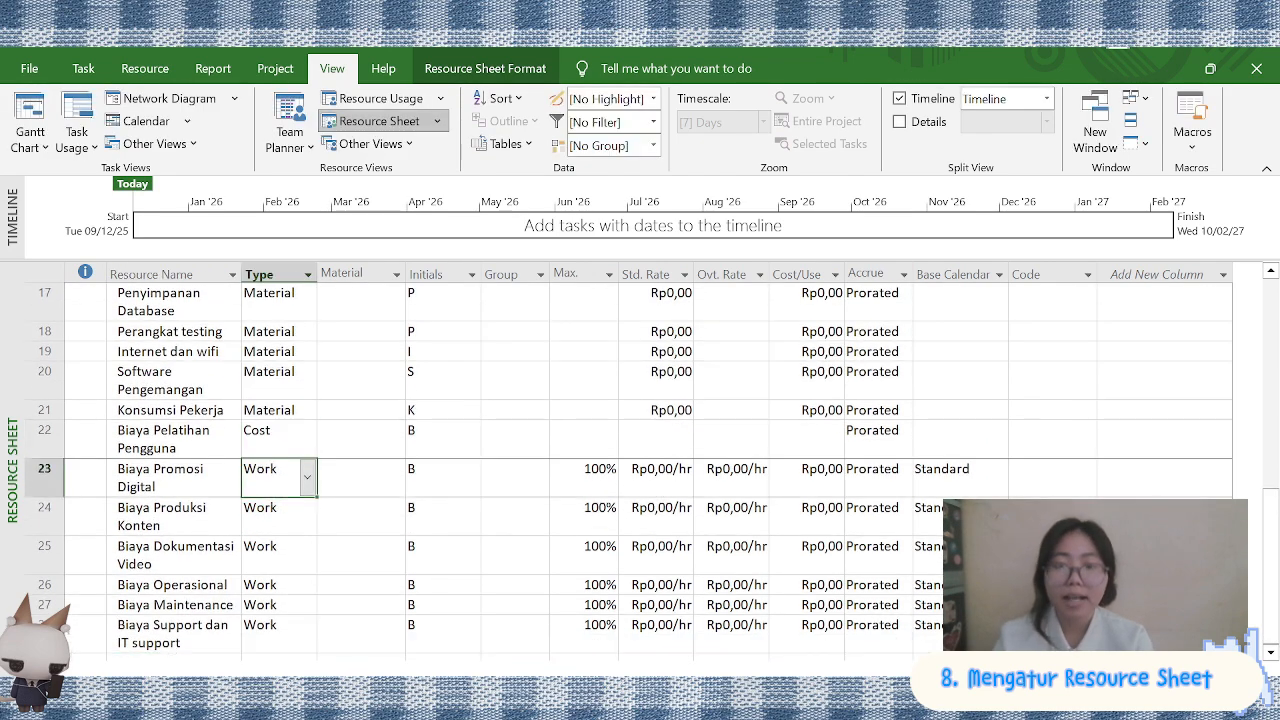
pyautogui.click(308, 478)
pyautogui.click(262, 531)
pyautogui.click(307, 515)
pyautogui.click(285, 570)
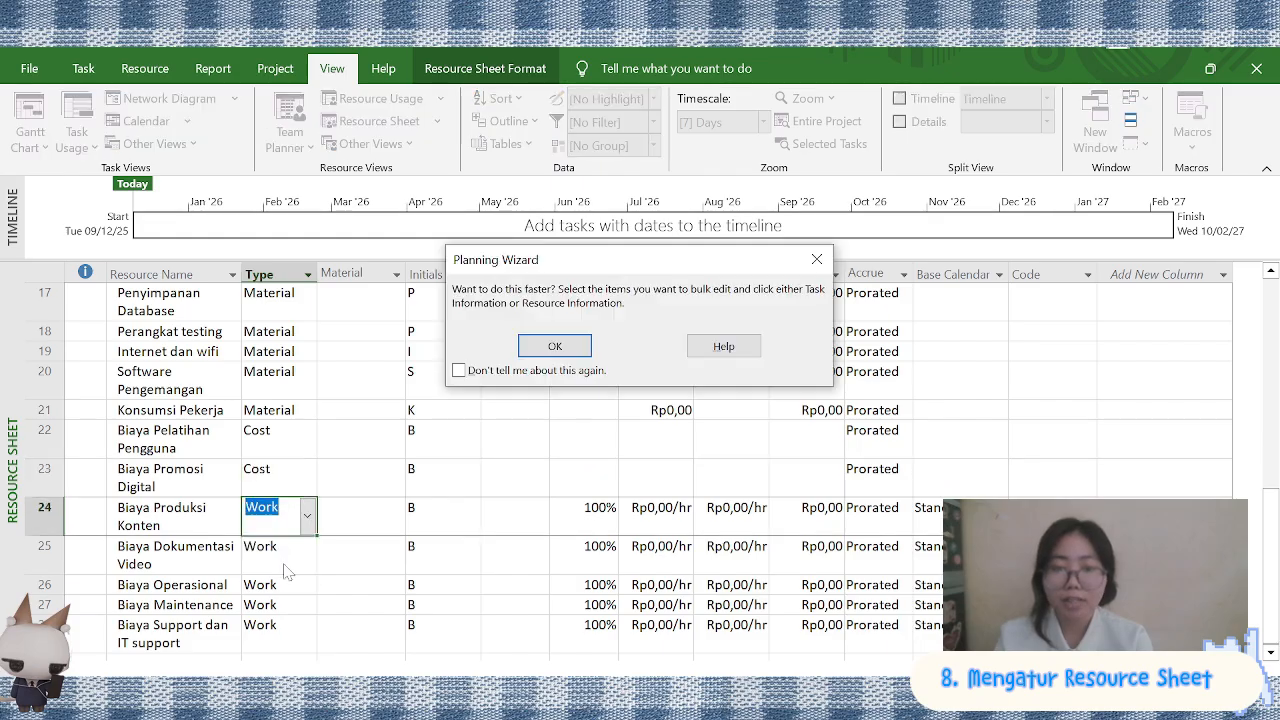
pyautogui.click(535, 355)
pyautogui.scroll(-1, 310, 500)
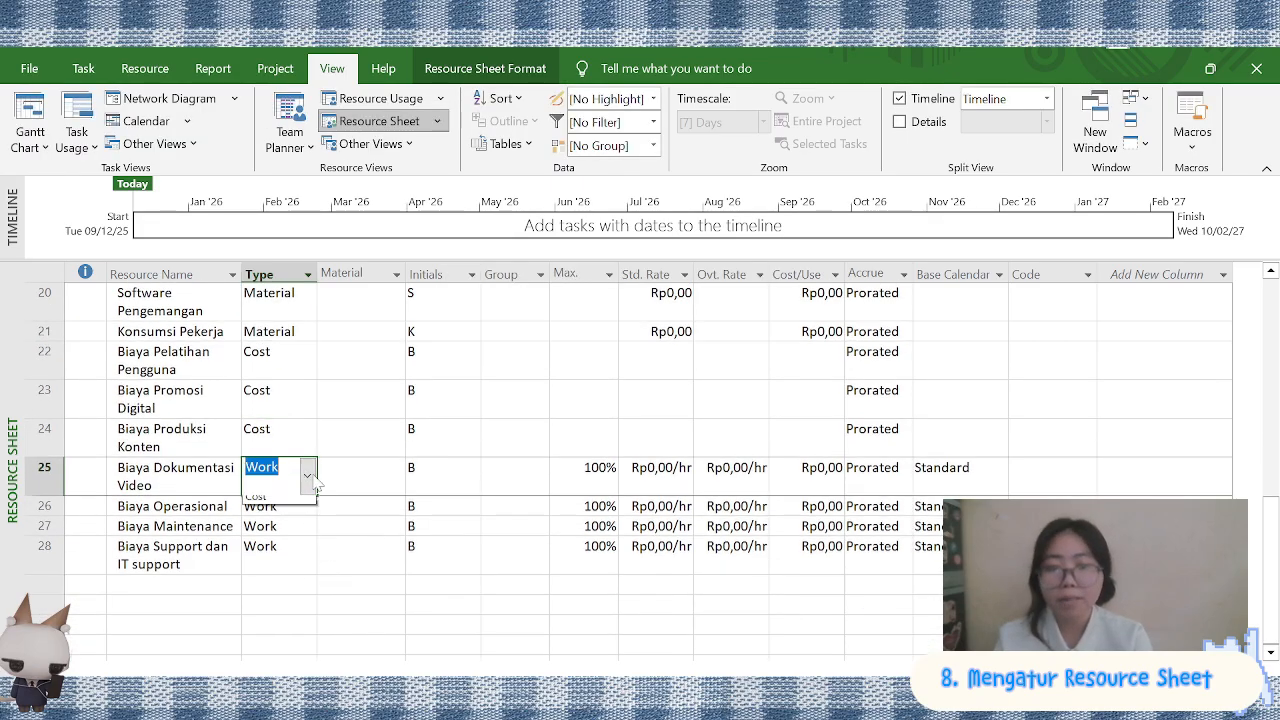
# Change the resource type of Biaya Dokumentasi Video, Biaya Operasional, Biaya Maintenance and Biaya Support dan IT support to Cost
pyautogui.click(275, 531)
pyautogui.click(256, 552)
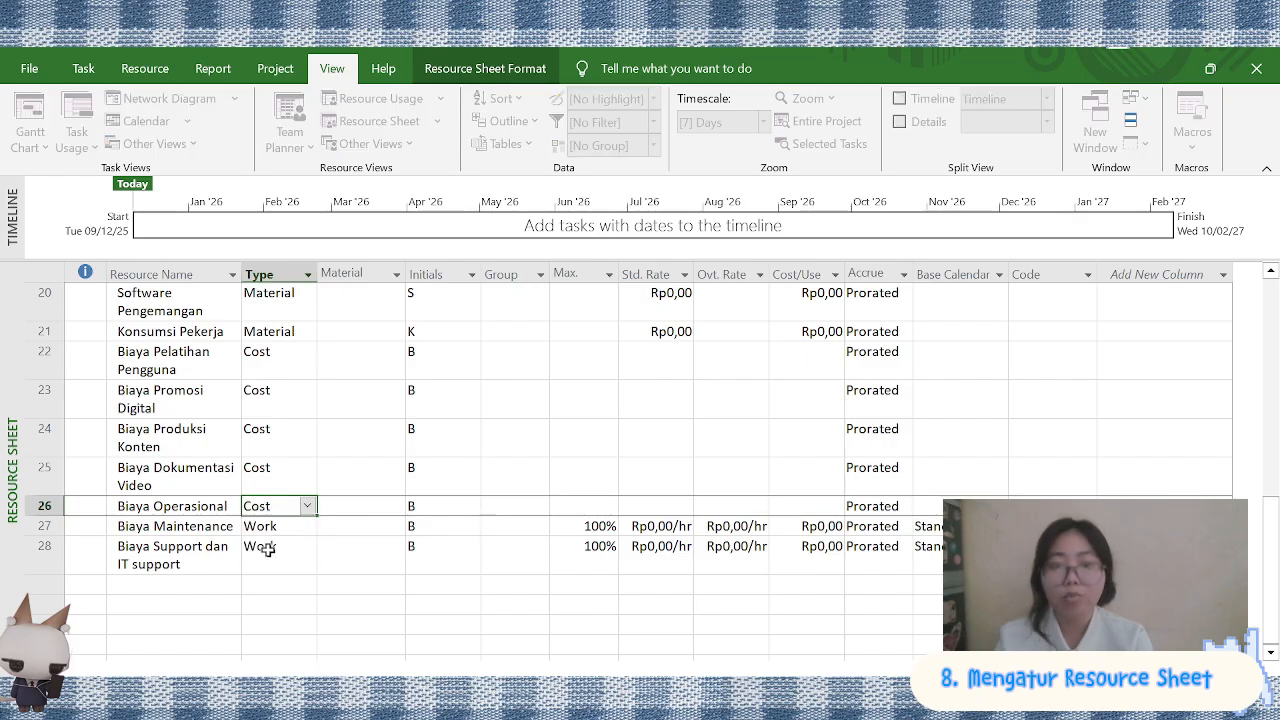
pyautogui.click(258, 572)
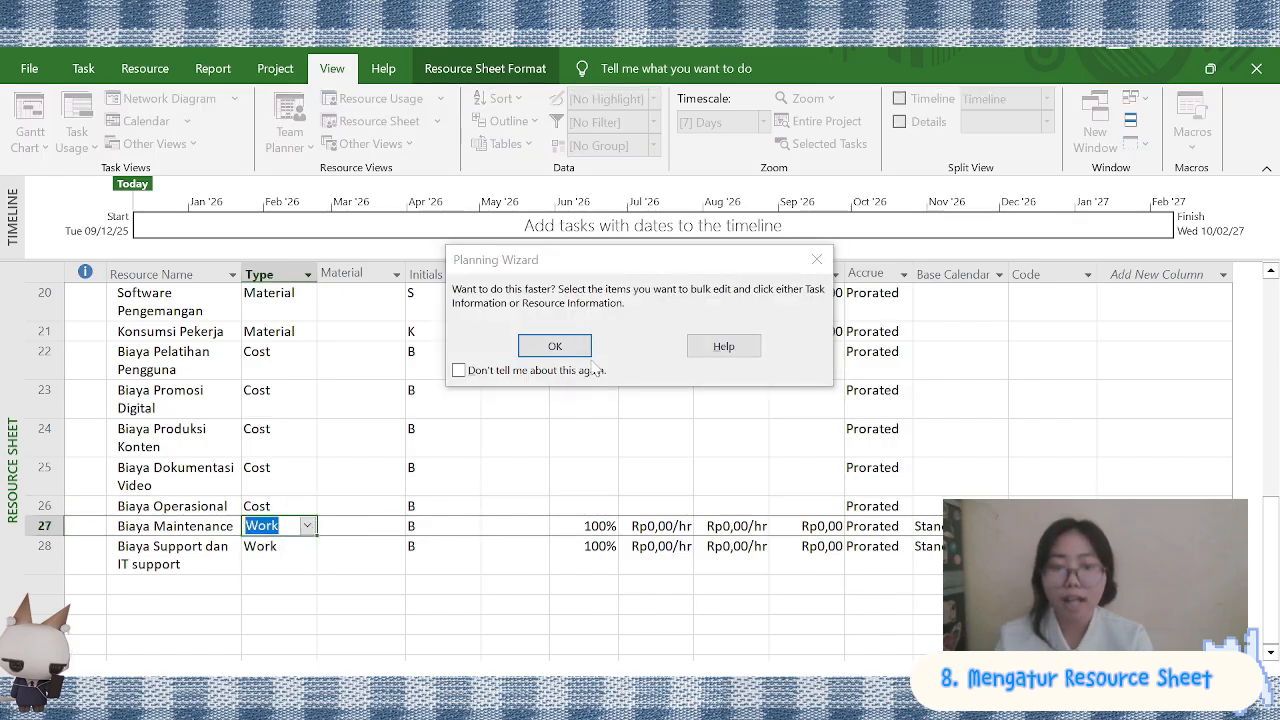
pyautogui.click(531, 347)
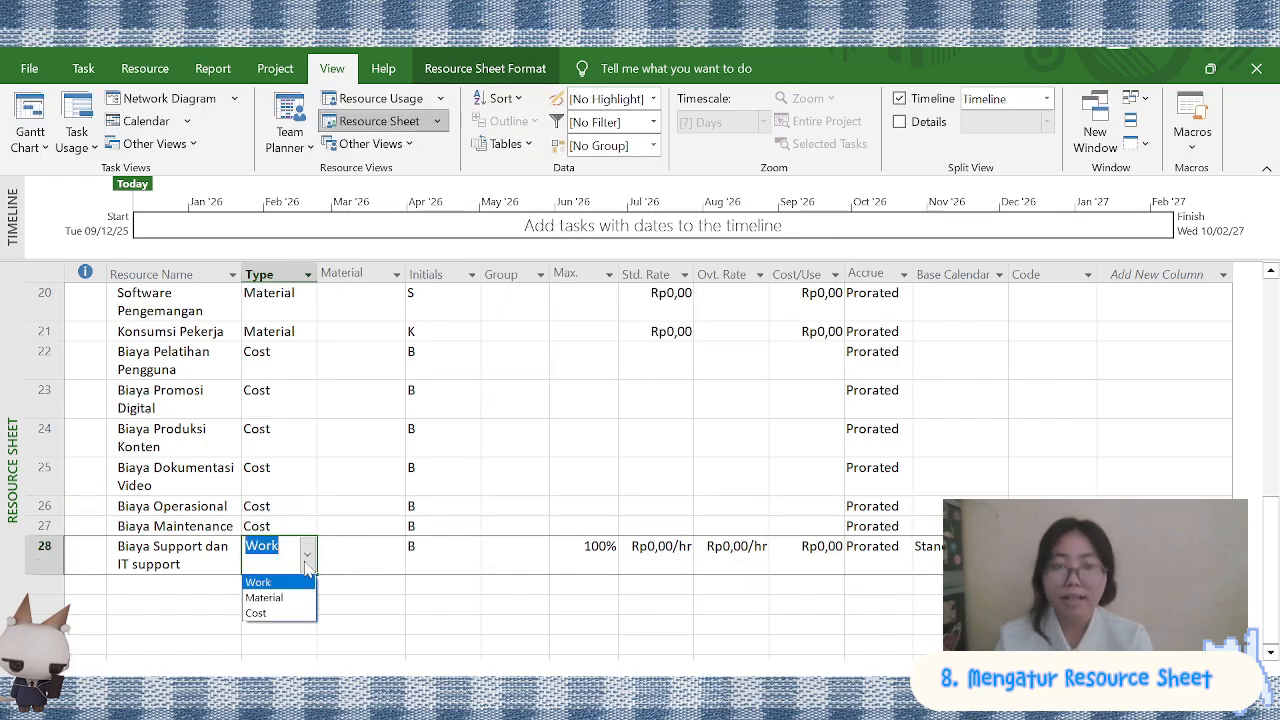
pyautogui.click(257, 613)
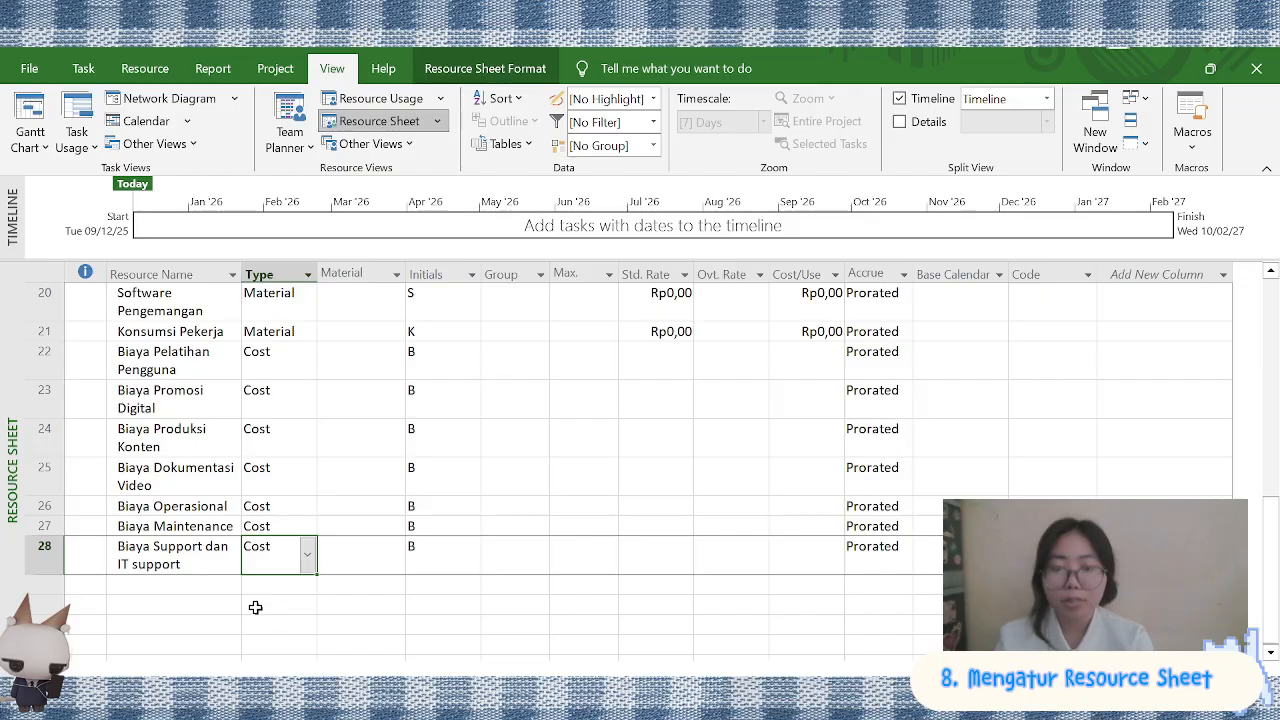
# Give Project Manager a standard rate of Rp50.000/hr, an overtime rate of Rp53.000/hr and a cost per use of Rp560.000, adjusting the column widths
pyautogui.scroll(6, 255, 607)
pyautogui.scroll(-1, 346, 511)
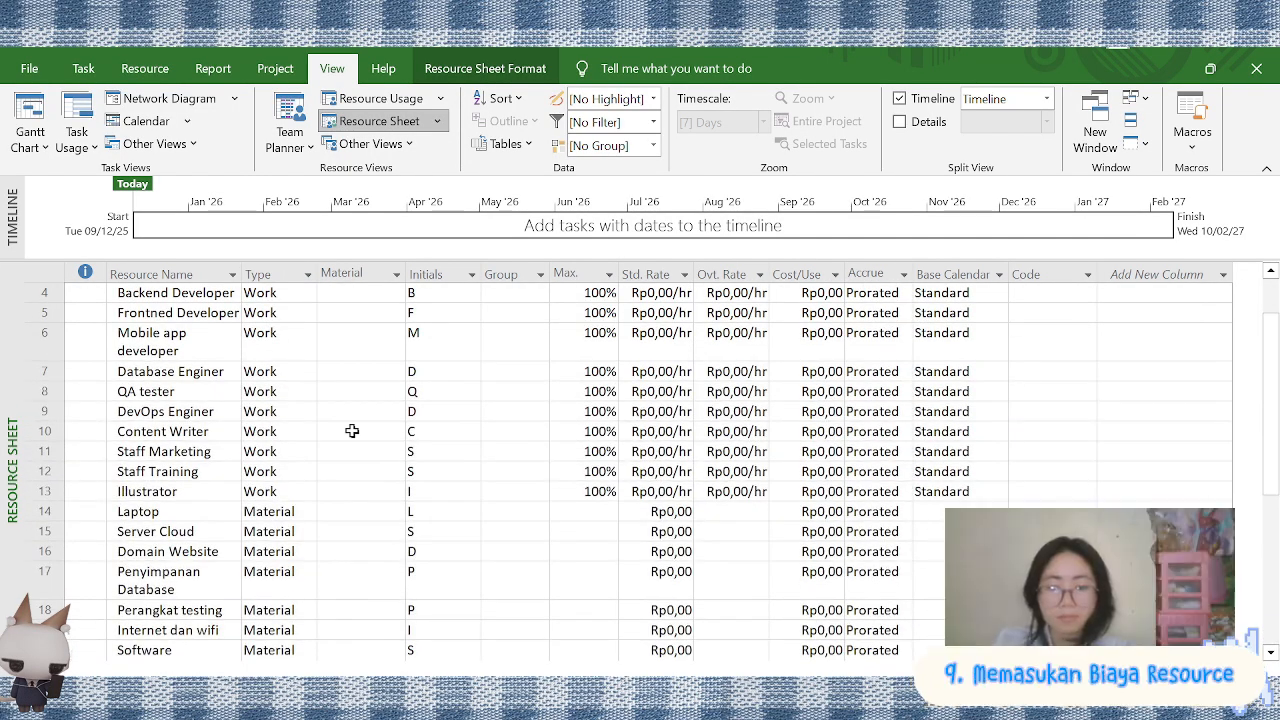
pyautogui.scroll(1, 352, 431)
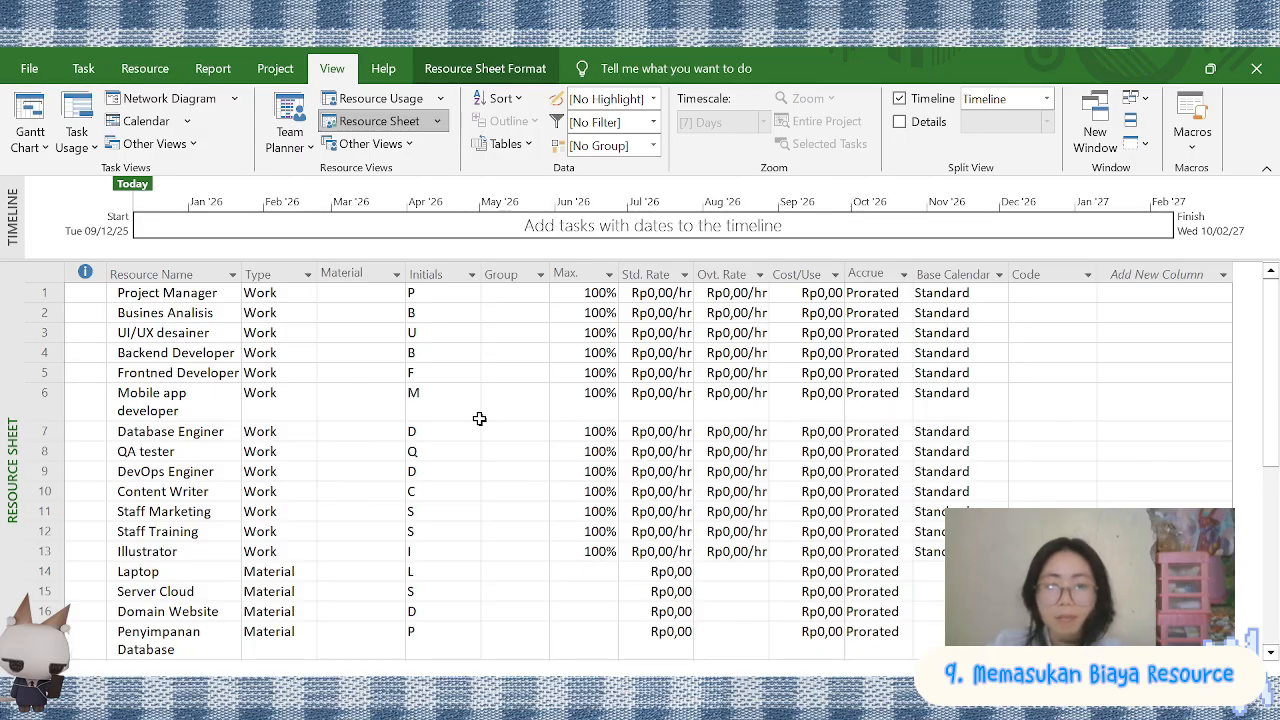
pyautogui.doubleClick(660, 292)
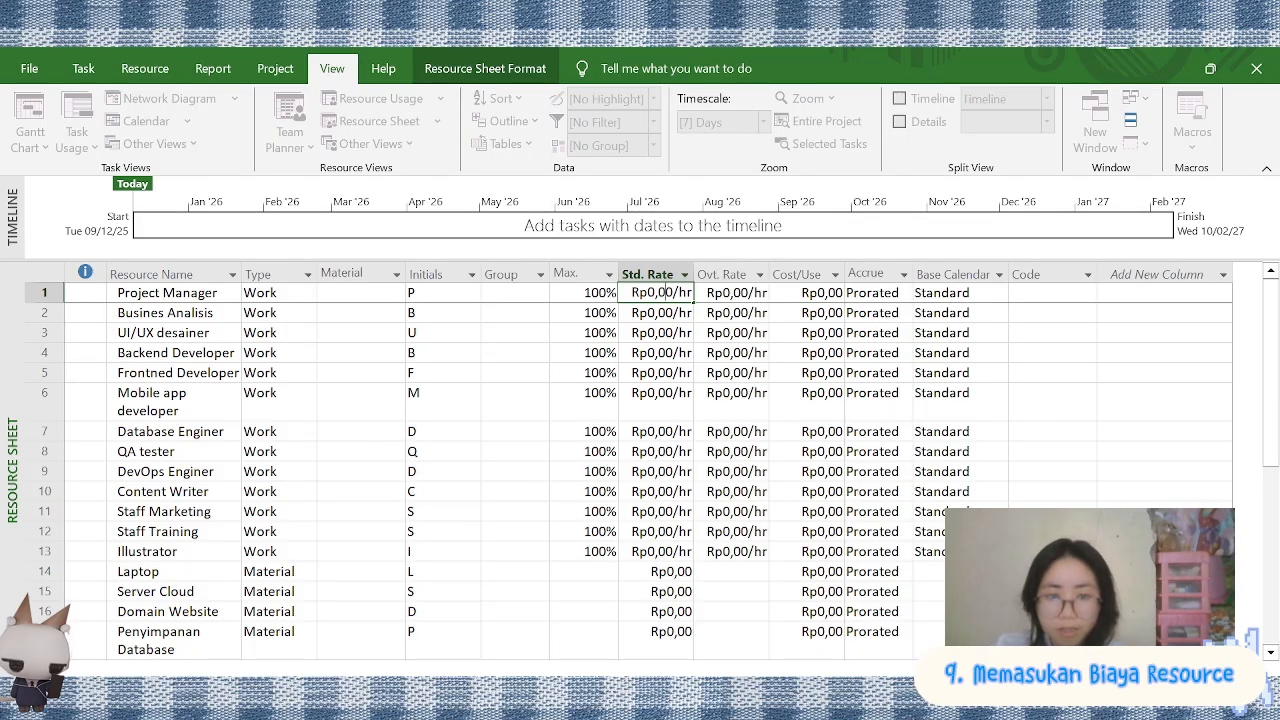
pyautogui.click(590, 293)
pyautogui.moveTo(618, 274); pyautogui.dragTo(587, 272)
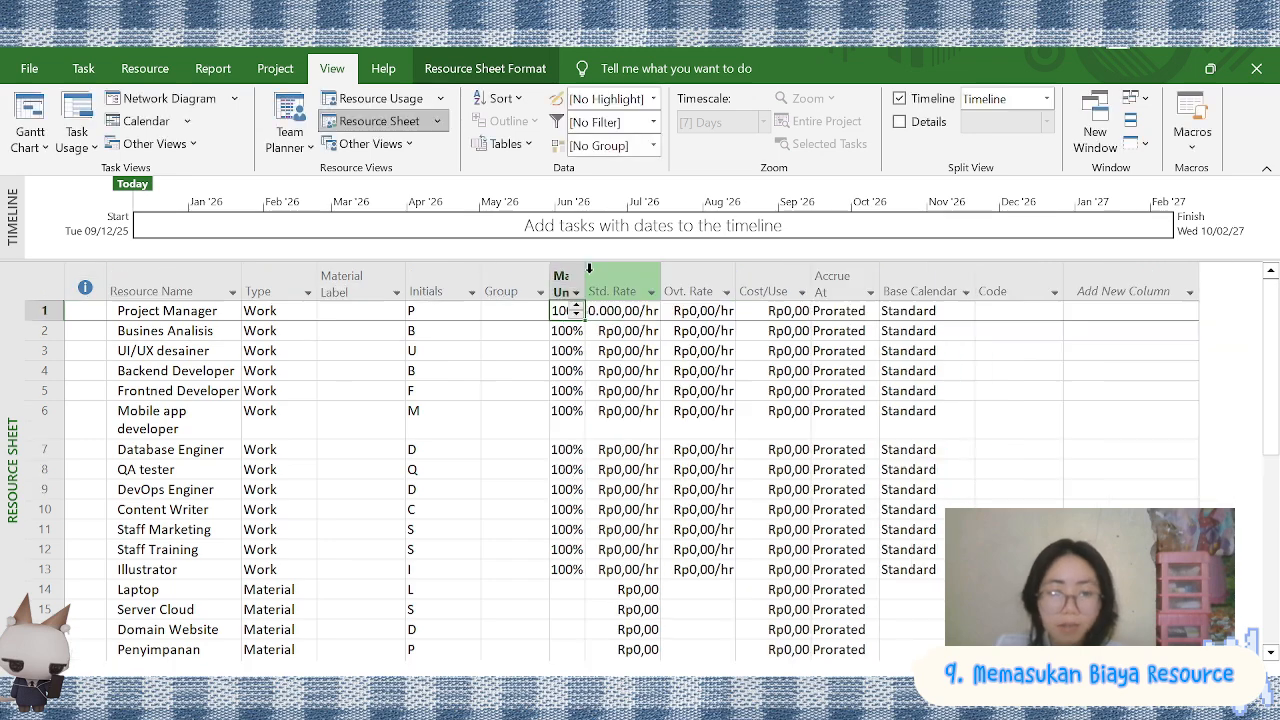
pyautogui.moveTo(662, 284); pyautogui.dragTo(681, 284)
pyautogui.doubleClick(716, 310)
pyautogui.write('5300')
pyautogui.click(796, 310)
pyautogui.click(796, 310)
pyautogui.write('560.00')
# Give Busines Analisis a standard rate of Rp48.000/hr, an overtime rate of Rp58.990/hr and a cost per use of Rp8.900, widening the Cost/Use column
pyautogui.doubleClick(635, 331)
pyautogui.write('4800')
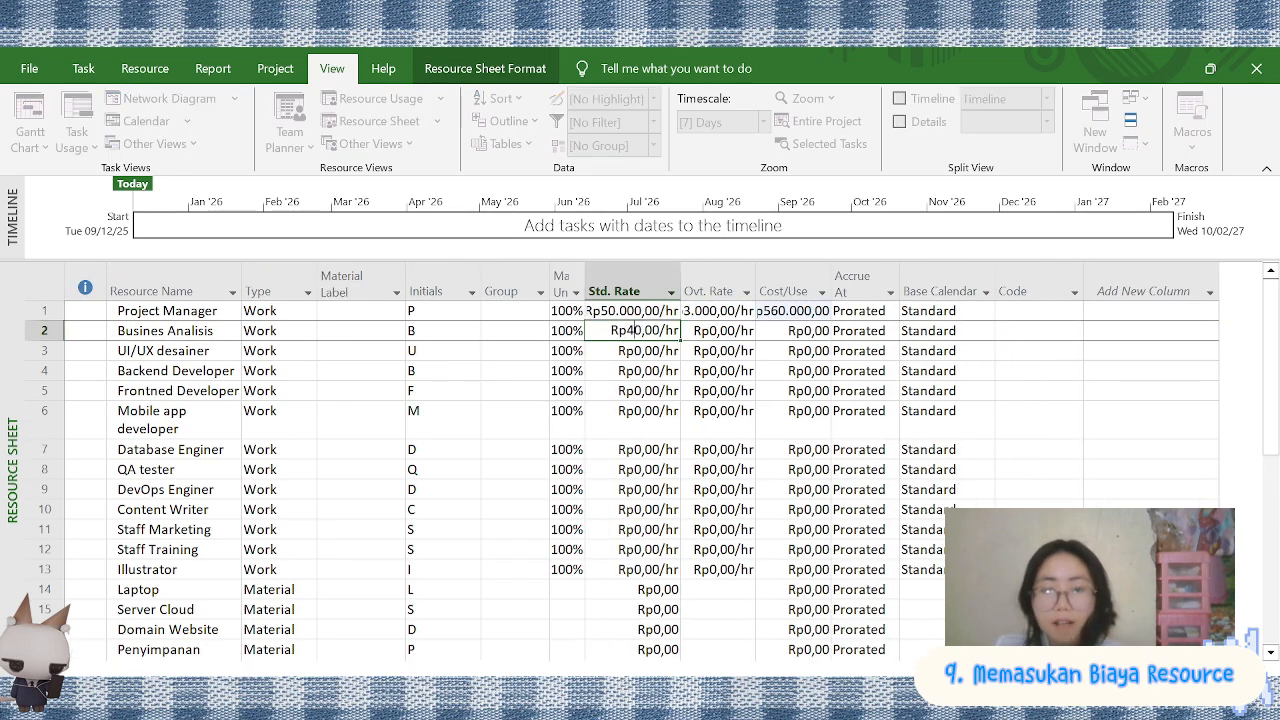
pyautogui.click(711, 331)
pyautogui.click(711, 331)
pyautogui.write('5899')
pyautogui.click(796, 331)
pyautogui.moveTo(831, 284); pyautogui.dragTo(871, 284)
pyautogui.write('8900')
pyautogui.press('Return')
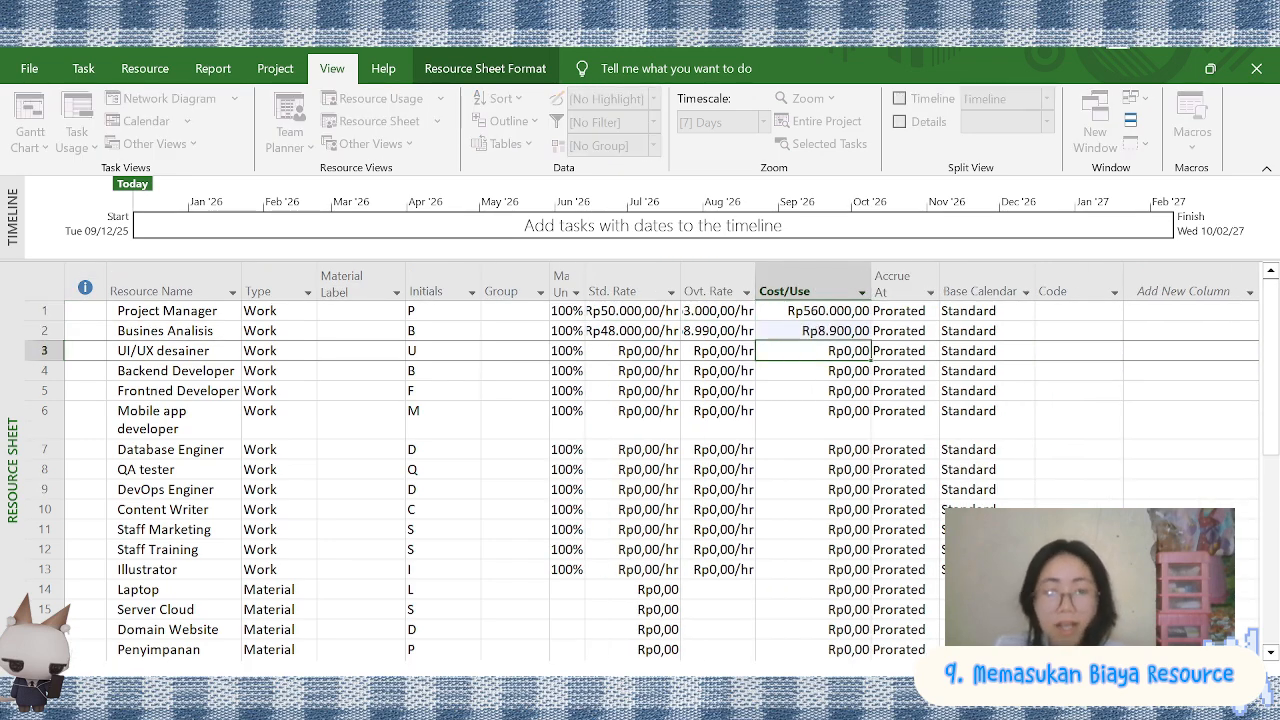
# Correct the cost per use of Busines Analisis to Rp890.000 and of Project Manager to Rp56.000.000
pyautogui.click(796, 331)
pyautogui.write('890000')
pyautogui.press('Return')
pyautogui.click(796, 311)
pyautogui.write('56000000')
# Set the cost per use to Rp780.000 for UI/UX desainer, Rp900.000 for Backend Developer, Rp670.000 for Frontned Developer and Rp450.000 for Mobile app developer
pyautogui.click(796, 351)
pyautogui.write('780000')
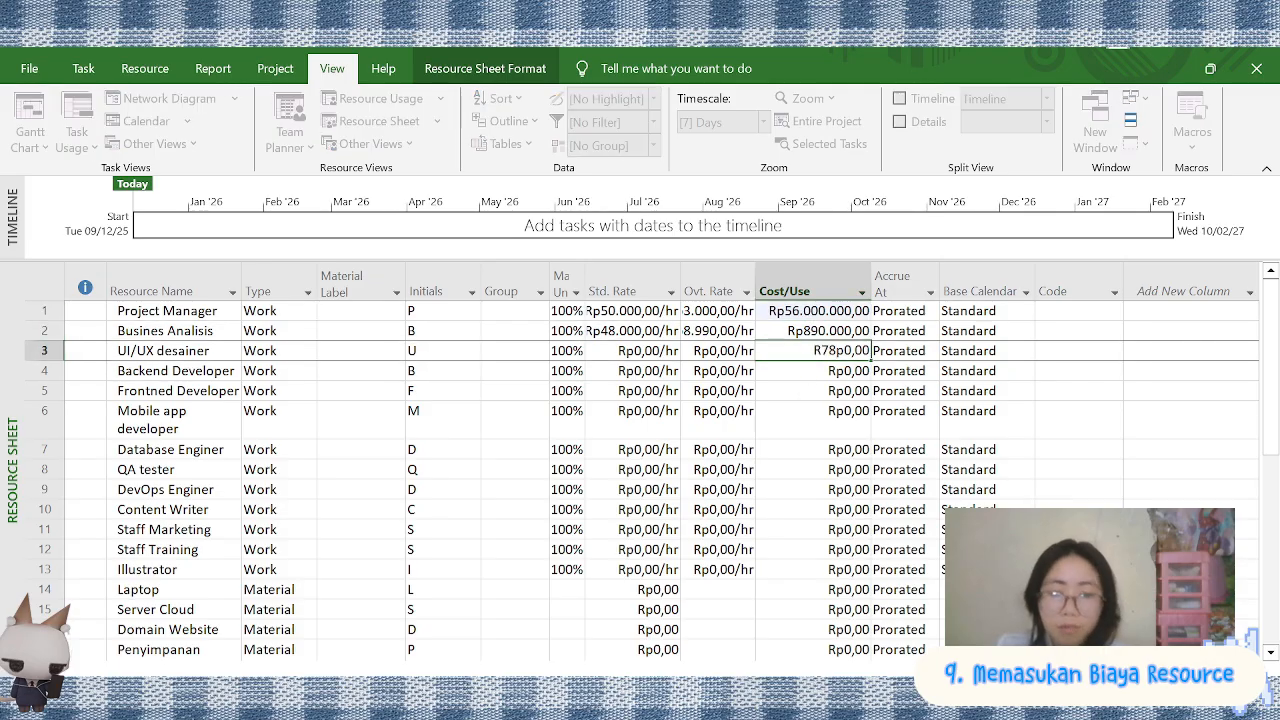
pyautogui.press('Return')
pyautogui.press('Return')
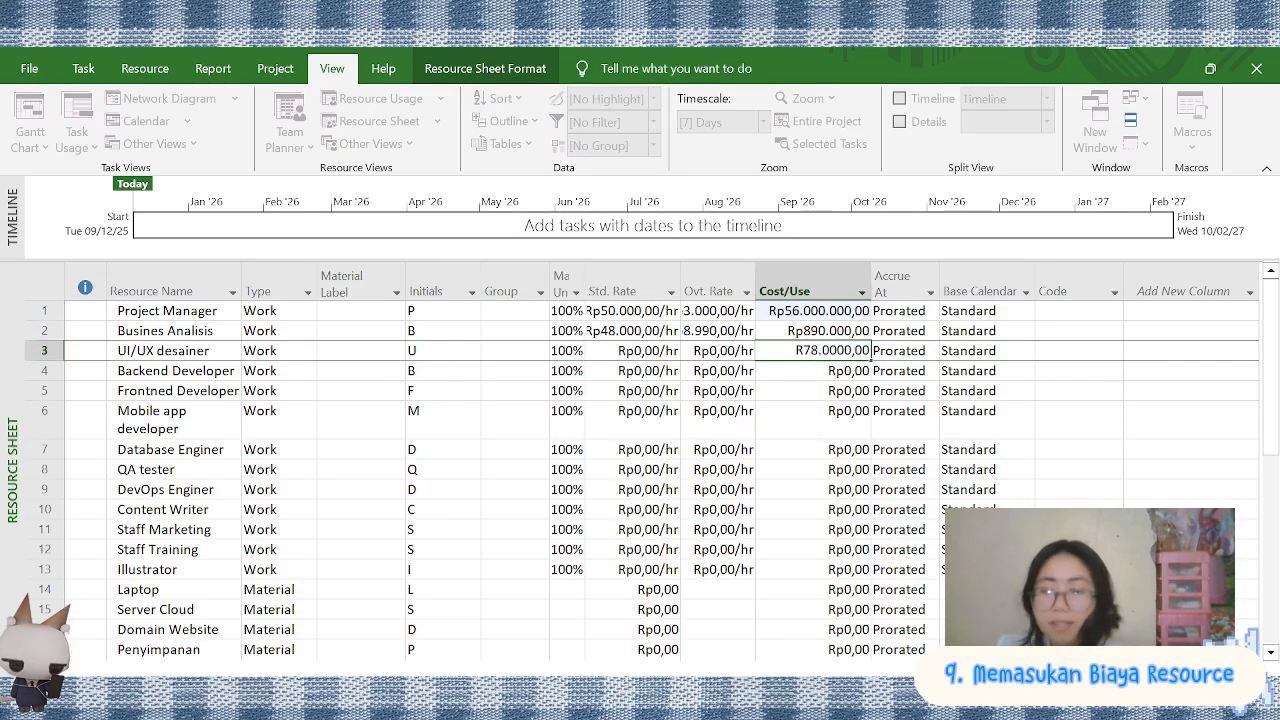
pyautogui.press('Return')
pyautogui.write('900000')
pyautogui.press('Return')
pyautogui.write('670000')
pyautogui.press('Return')
pyautogui.write('450.00')
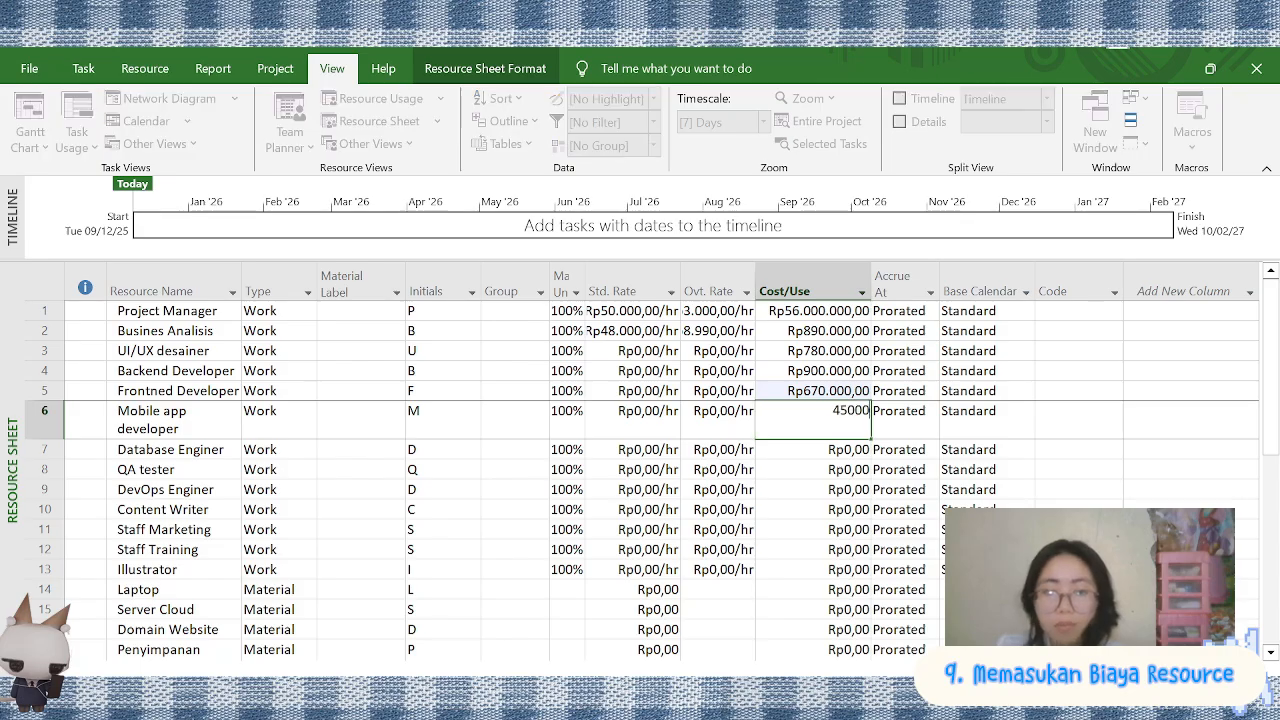
pyautogui.write('0')
# Set the cost per use to Rp679.900 for Database Enginer, Rp200.000 for QA tester, Rp890.000 for DevOps Enginer and Rp600.000 for Content Writer
pyautogui.press('Return')
pyautogui.write('340')
pyautogui.press('Return')
pyautogui.click(831, 457)
pyautogui.write('079900')
pyautogui.press('Return')
pyautogui.write('200.00')
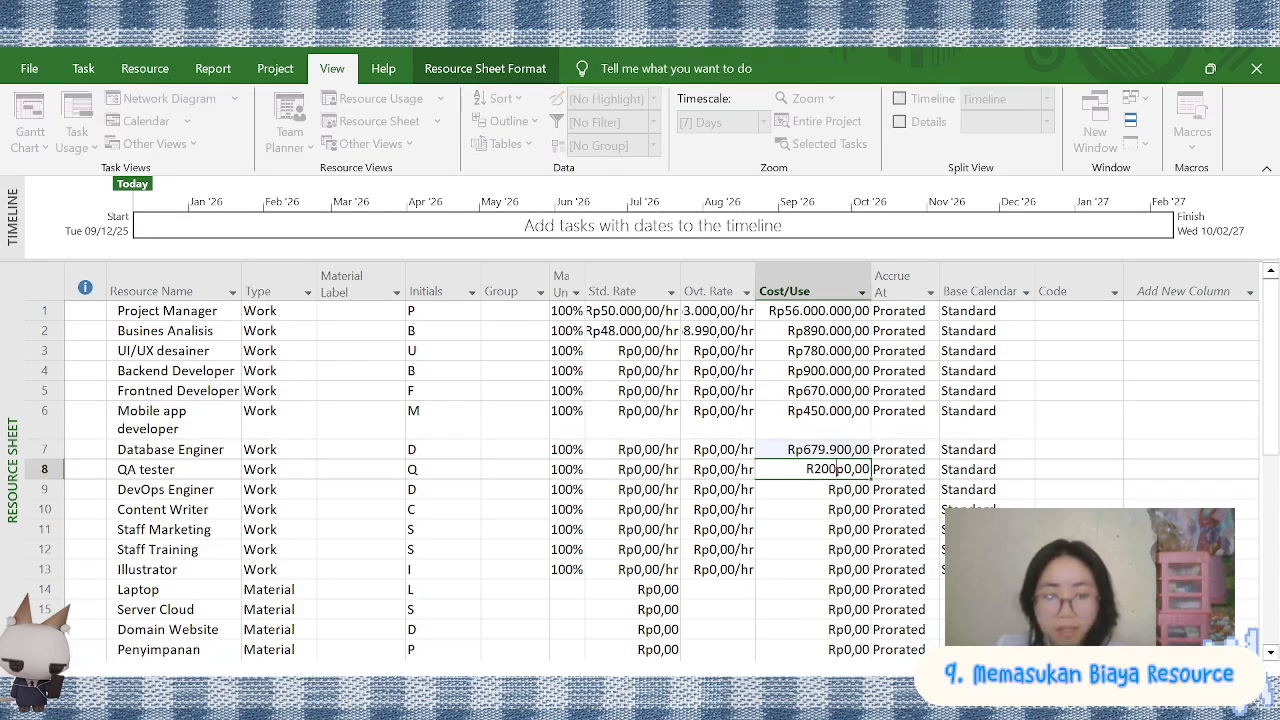
pyautogui.write('00')
pyautogui.press('Return')
pyautogui.write('890000')
pyautogui.press('Return')
pyautogui.write('600000')
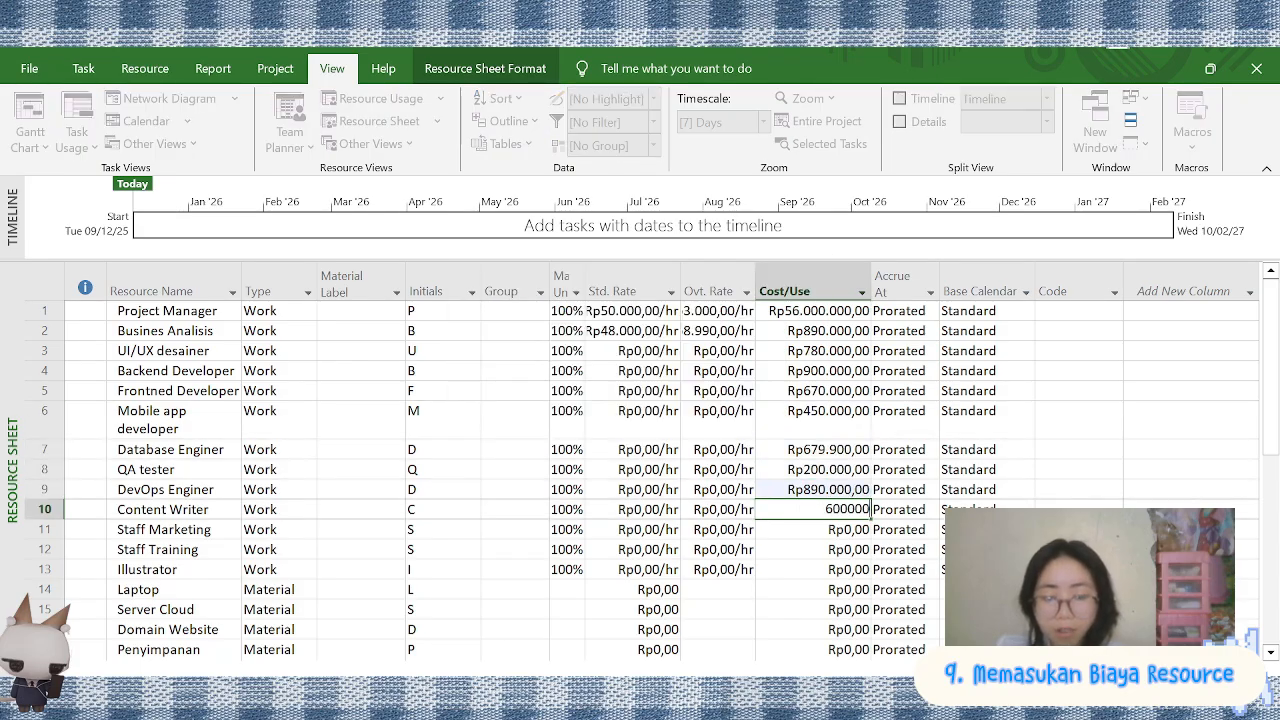
# Set the cost per use to Rp390.000 for Staff Marketing, Rp200.000 for Staff Training and Rp6.700.000 for Illustrator
pyautogui.press('Return')
pyautogui.write('390000')
pyautogui.press('Return')
pyautogui.write('200000')
pyautogui.press('Return')
pyautogui.write('6700000')
# Set the cost per use to Rp10.000.000 for Laptop, Rp5.000.000 for Server Cloud, Rp6.500.000 for Domain Website and Rp560.000 for Penyimpanan Database
pyautogui.press('Return')
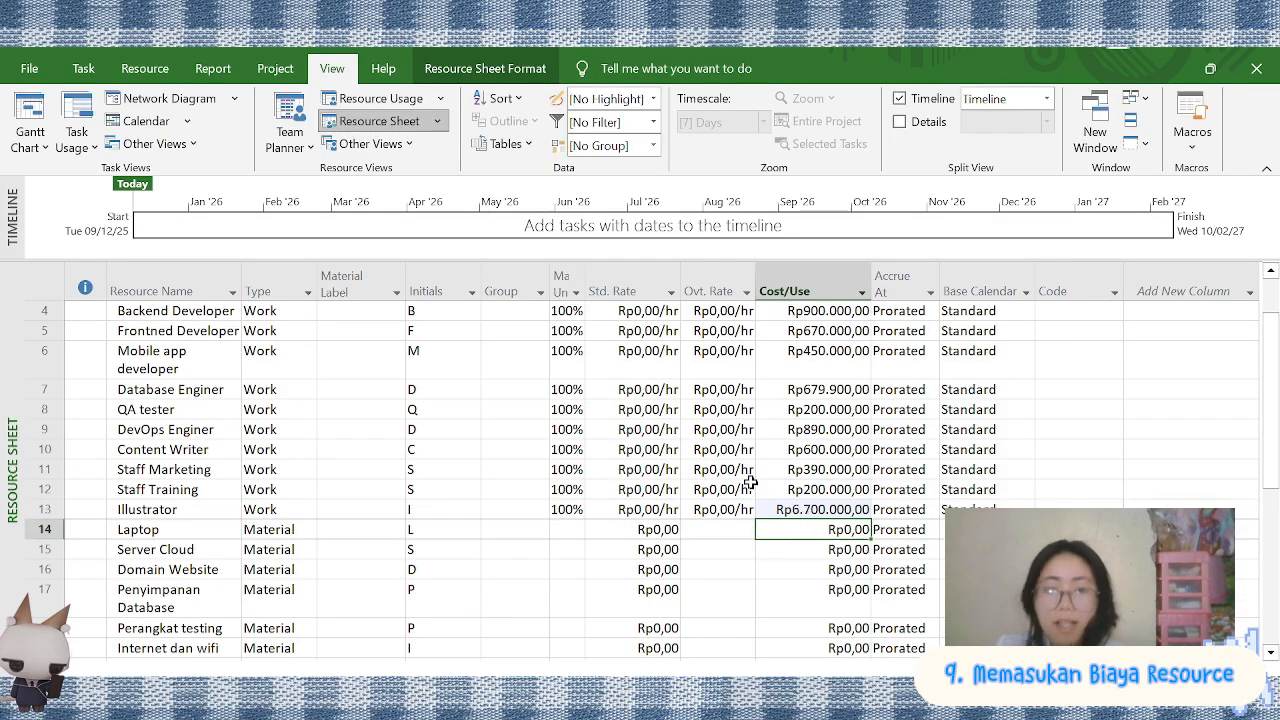
pyautogui.write('10000000')
pyautogui.press('Return')
pyautogui.write('5.000.000')
pyautogui.press('Return')
pyautogui.write('6500000')
# Set the cost per use to Rp7.000.000 for Perangkat testing, Rp690.000 for Internet dan wifi, Rp5.600.000 for Software Pengemangan and Rp700.000 for Konsumsi Pekerja
pyautogui.press('Return')
pyautogui.write('560000')
pyautogui.press('Return')
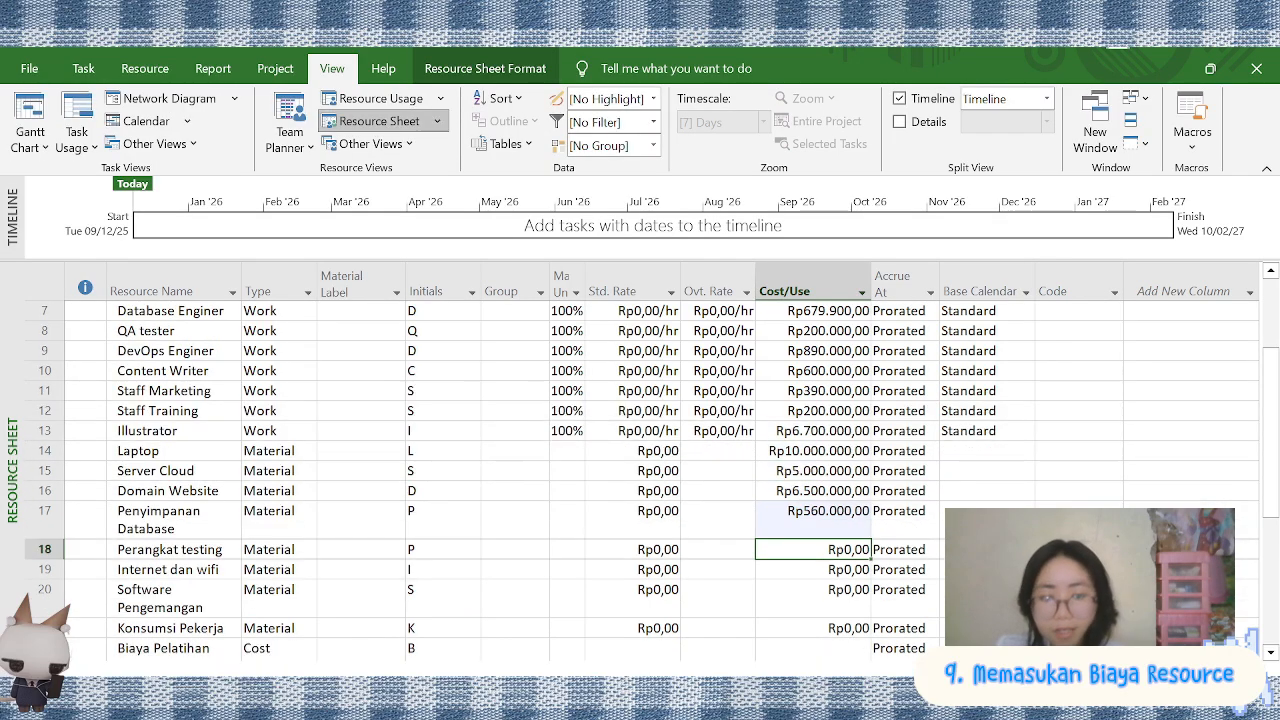
pyautogui.write('7000000')
pyautogui.press('Return')
pyautogui.write('600.000')
pyautogui.press('Return')
pyautogui.write('5000000')
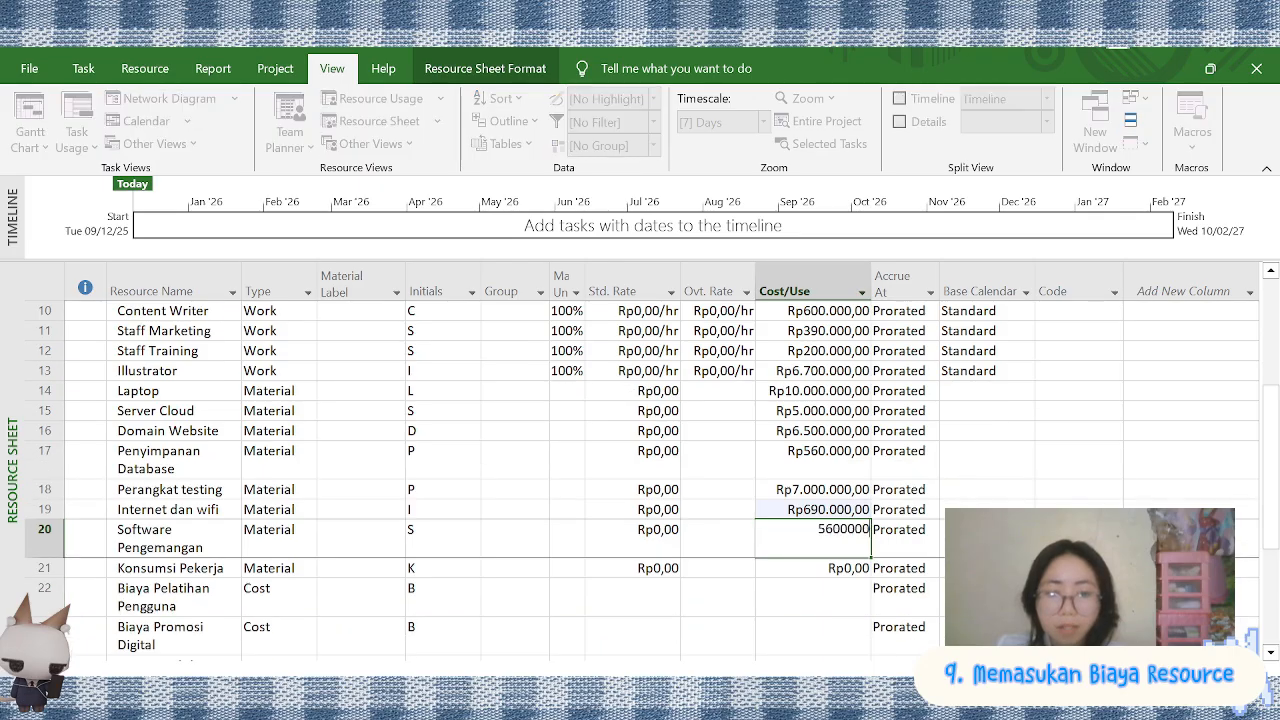
pyautogui.press('Return')
pyautogui.write('700000')
pyautogui.press('Return')
pyautogui.scroll(5, 683, 460)
pyautogui.scroll(-6, 820, 403)
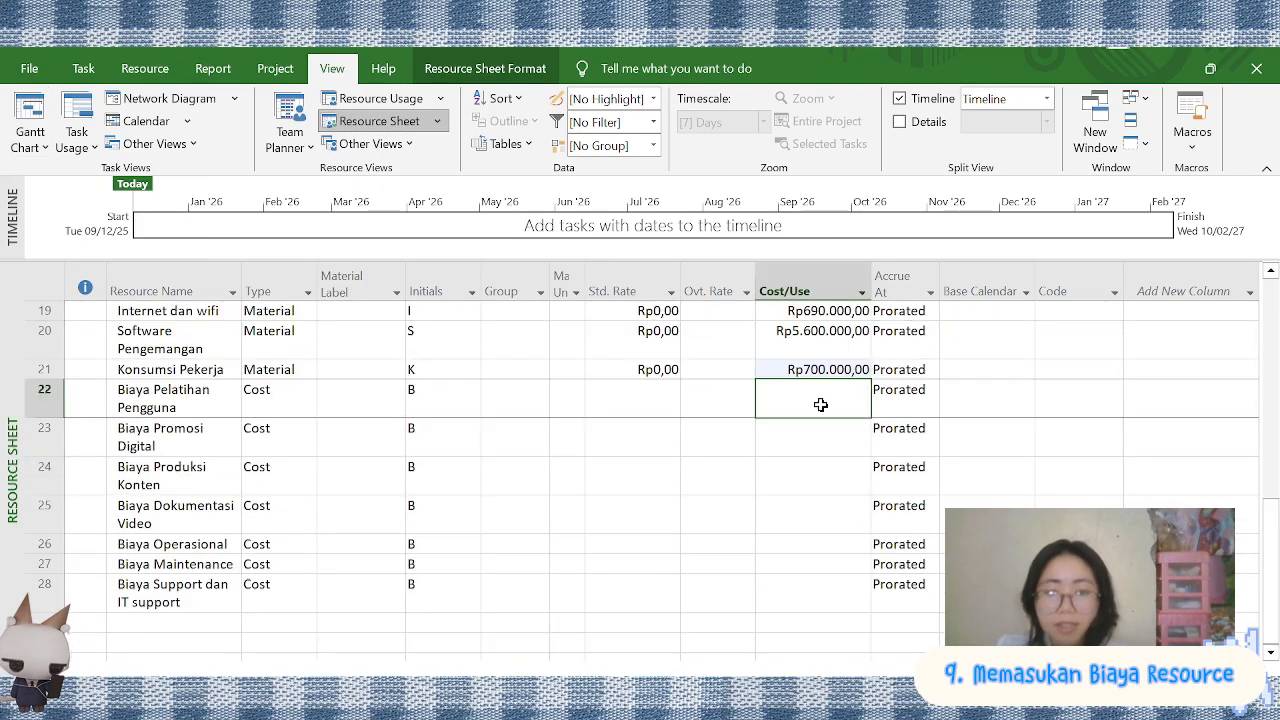
pyautogui.doubleClick(722, 400)
pyautogui.click(886, 565)
pyautogui.scroll(6, 651, 345)
# Switch to the Gantt Chart view and narrow the Predecessors column to make room for the Resource Names column
pyautogui.click(20, 118)
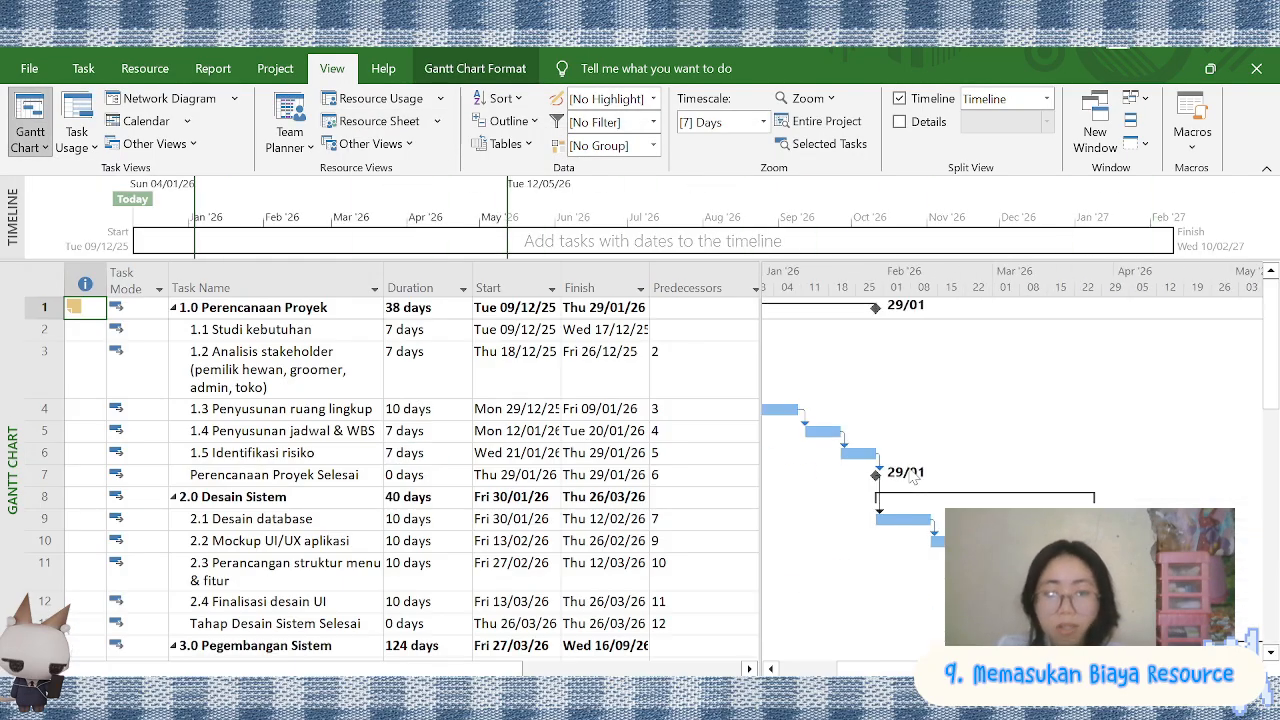
pyautogui.hscroll(3, 482, 320)
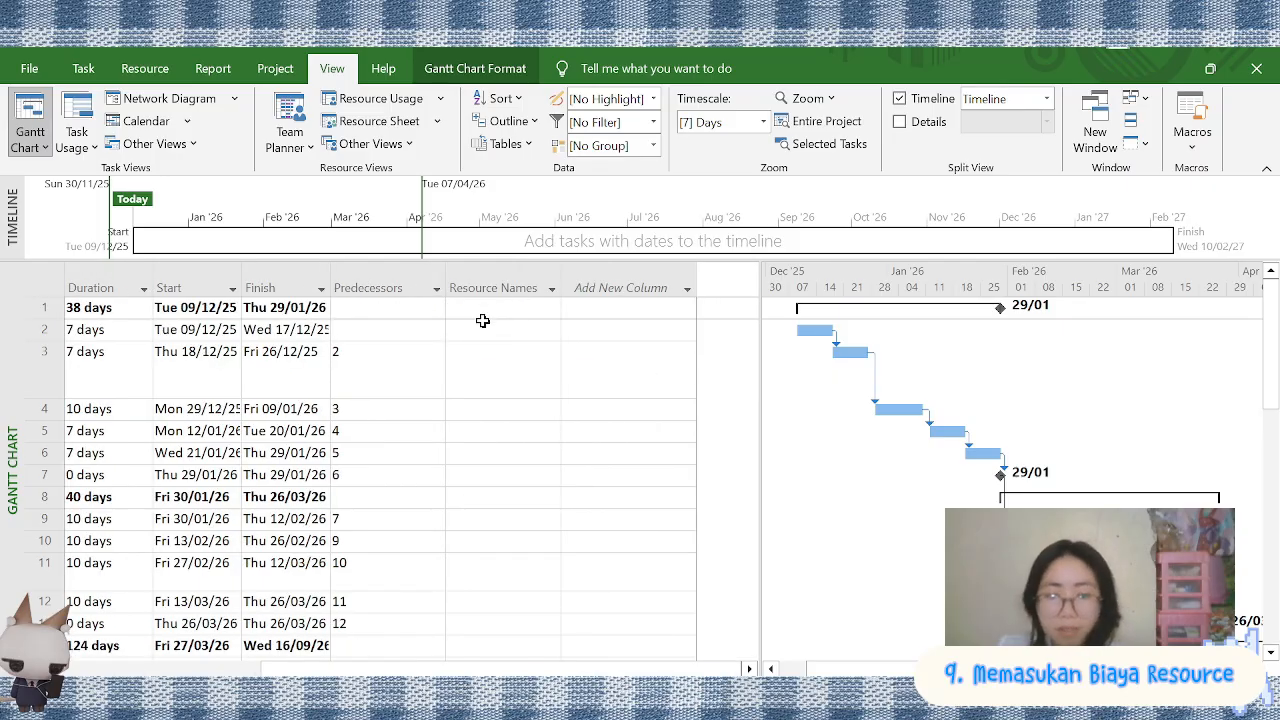
pyautogui.hscroll(-3, 459, 327)
pyautogui.press('Down')
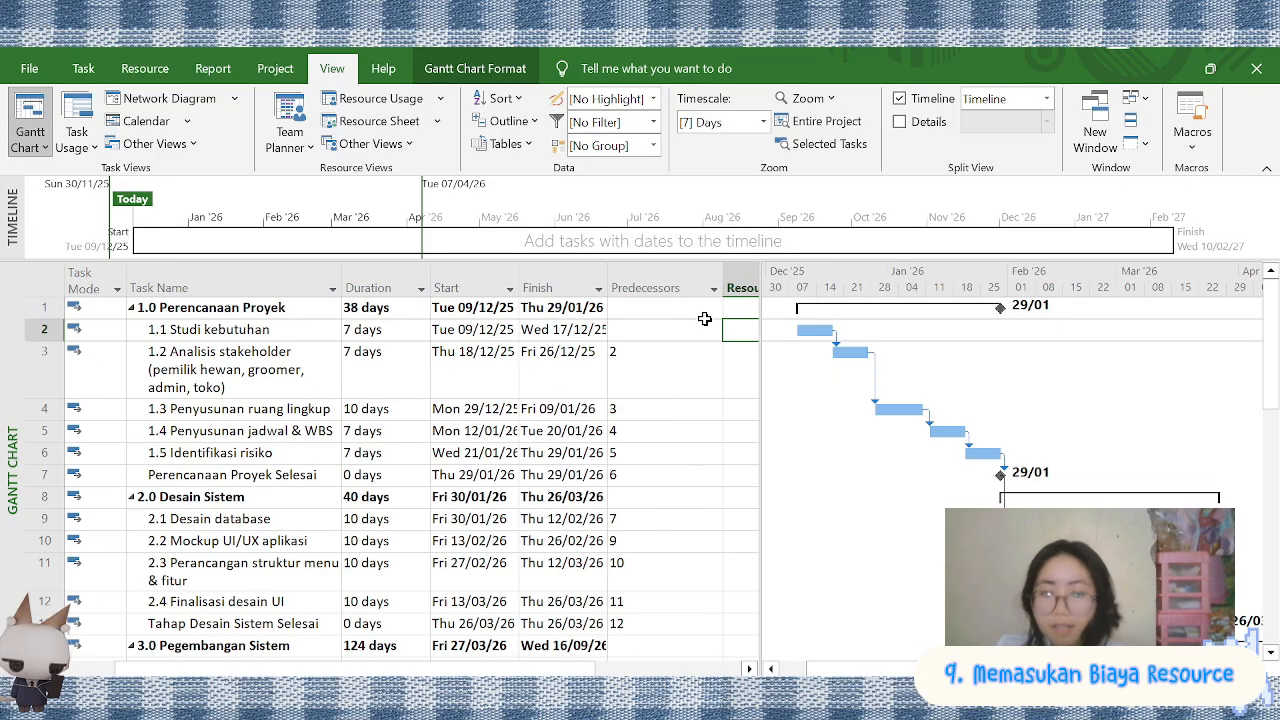
pyautogui.moveTo(699, 274); pyautogui.dragTo(642, 274)
# Assign Busines Analisis and Project Manager to the tasks 1.1 Studi kebutuhan and 1.2 Analisis stakeholder
pyautogui.click(752, 330)
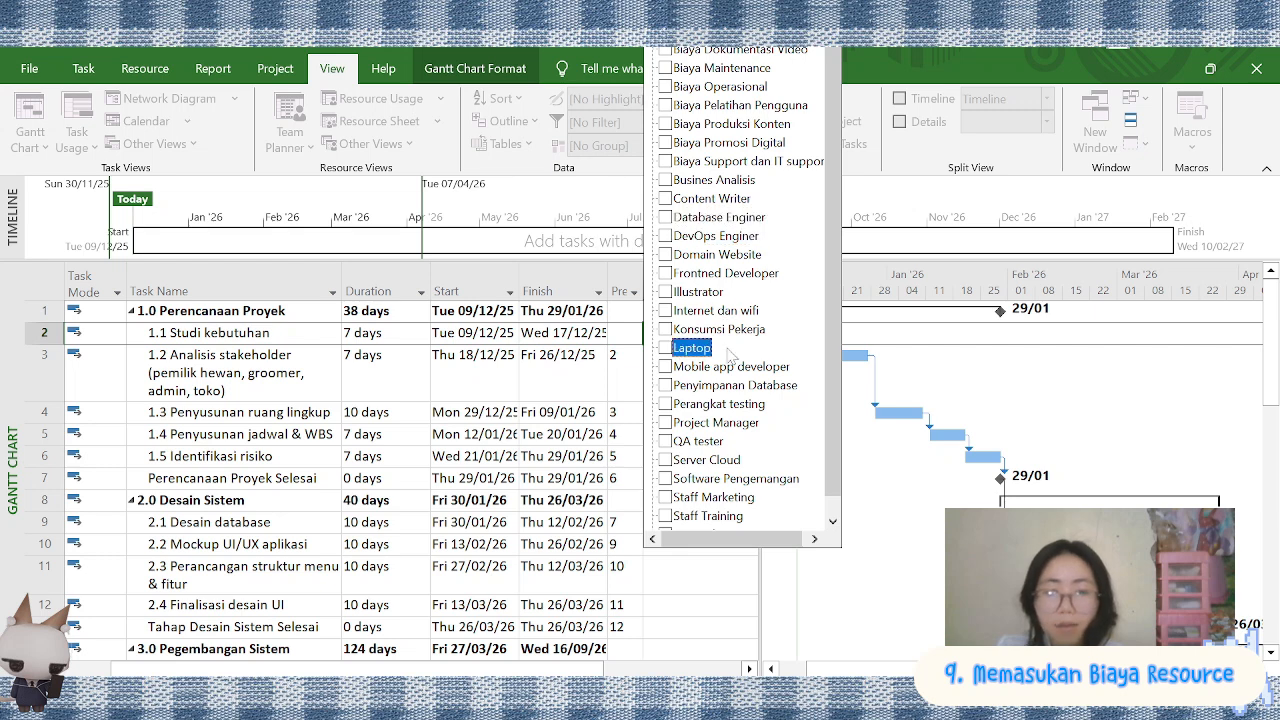
pyautogui.click(712, 180)
pyautogui.click(752, 357)
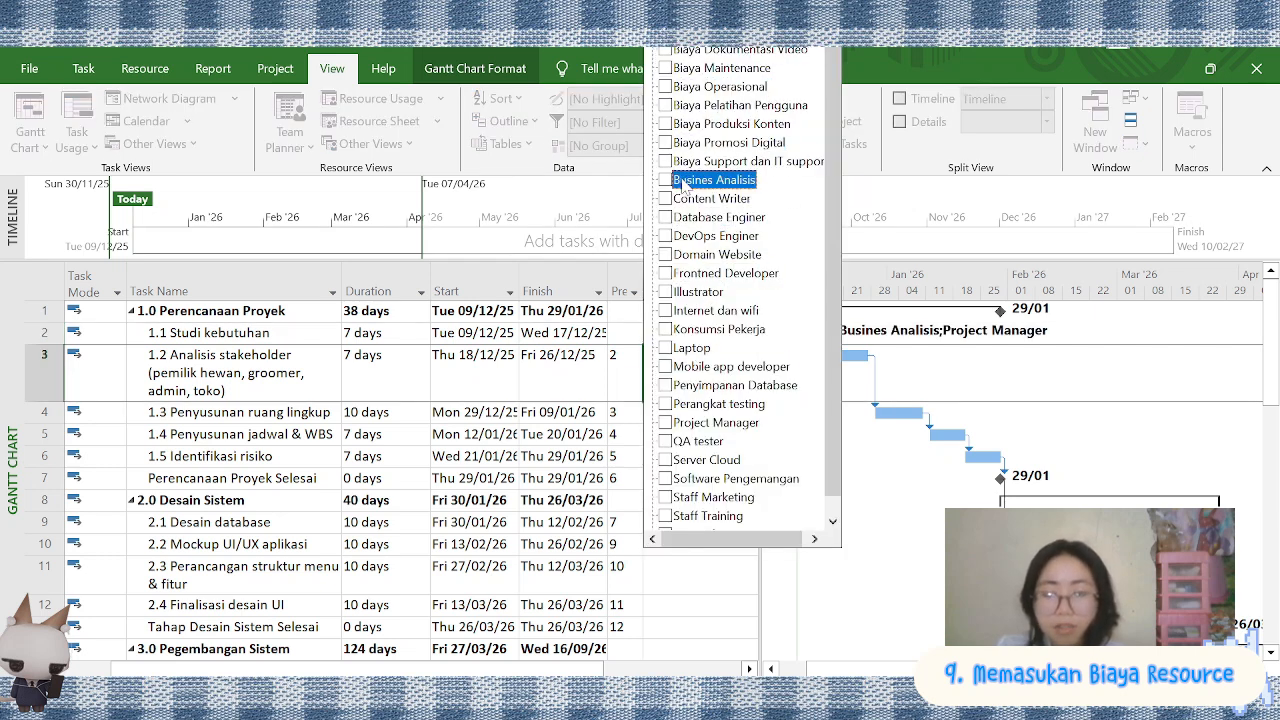
pyautogui.press('Return')
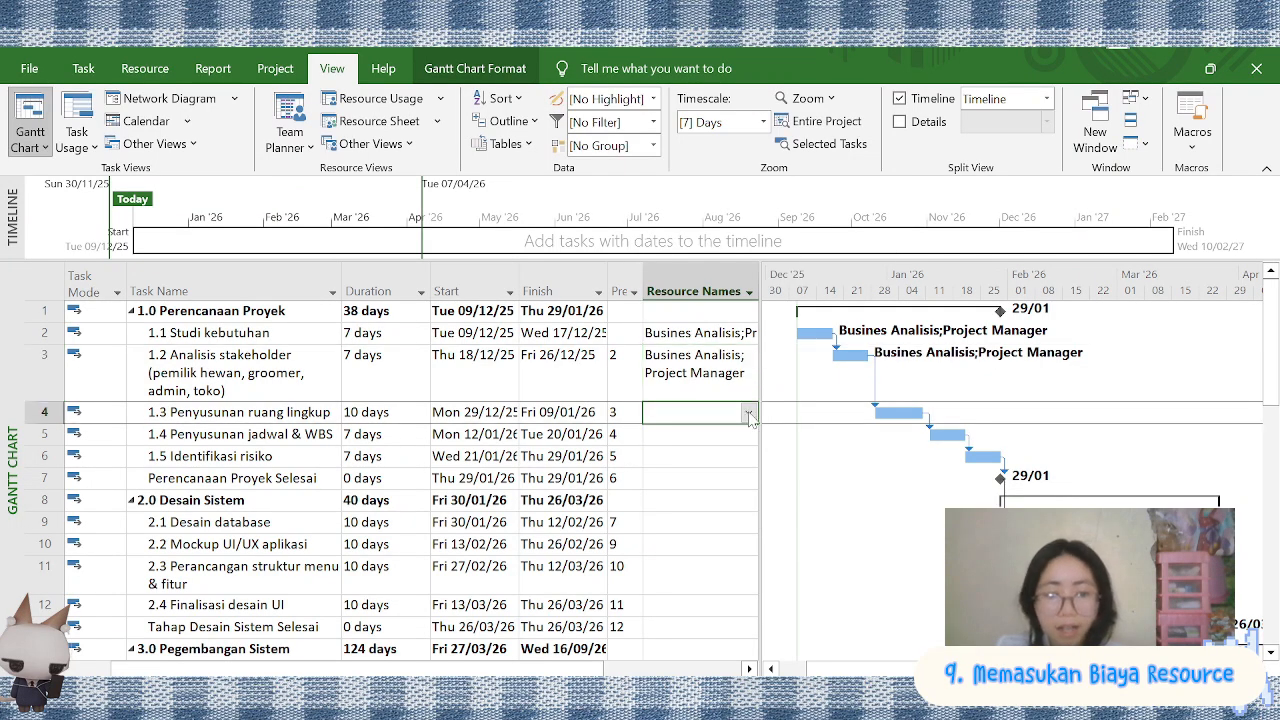
# Assign Project Manager to 1.3 Penyusunan ruang lingkup and 1.4 Penyusunan jadwal & WBS, and Busines Analisis with Project Manager to 1.5 Identifikasi risiko
pyautogui.click(752, 415)
pyautogui.press('Return')
pyautogui.click(748, 434)
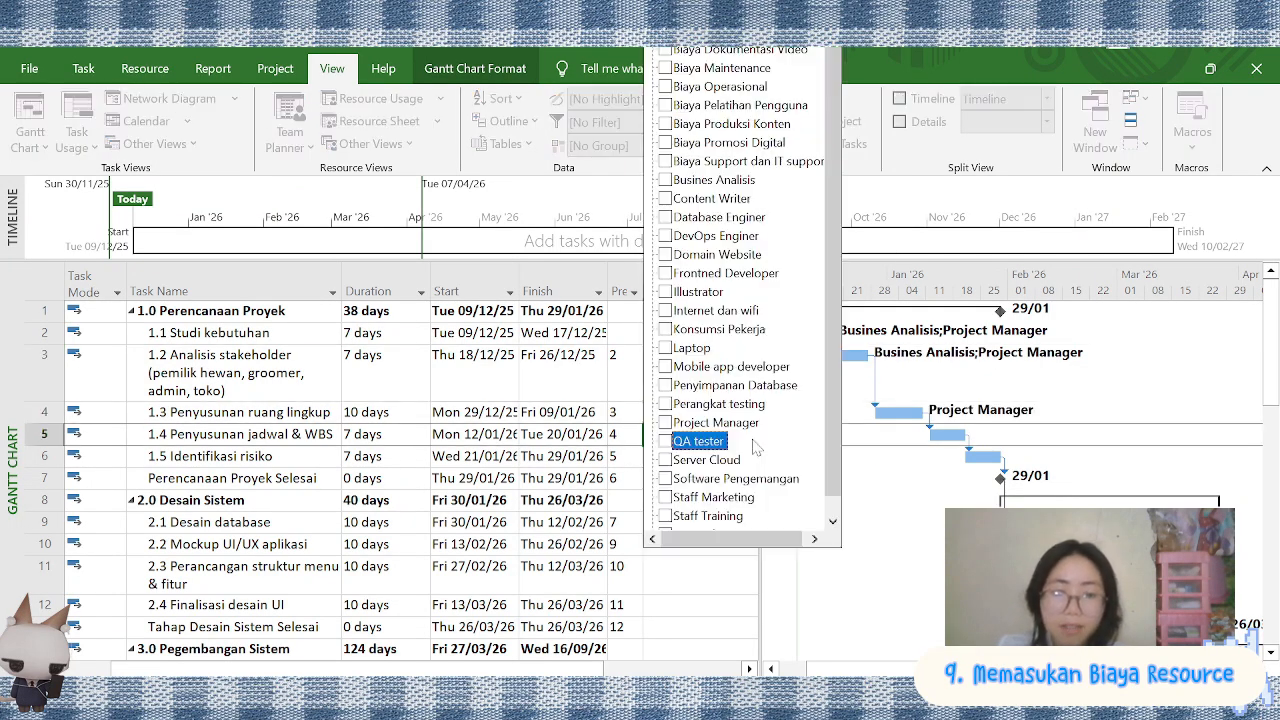
pyautogui.click(715, 414)
pyautogui.press('Return')
pyautogui.click(749, 458)
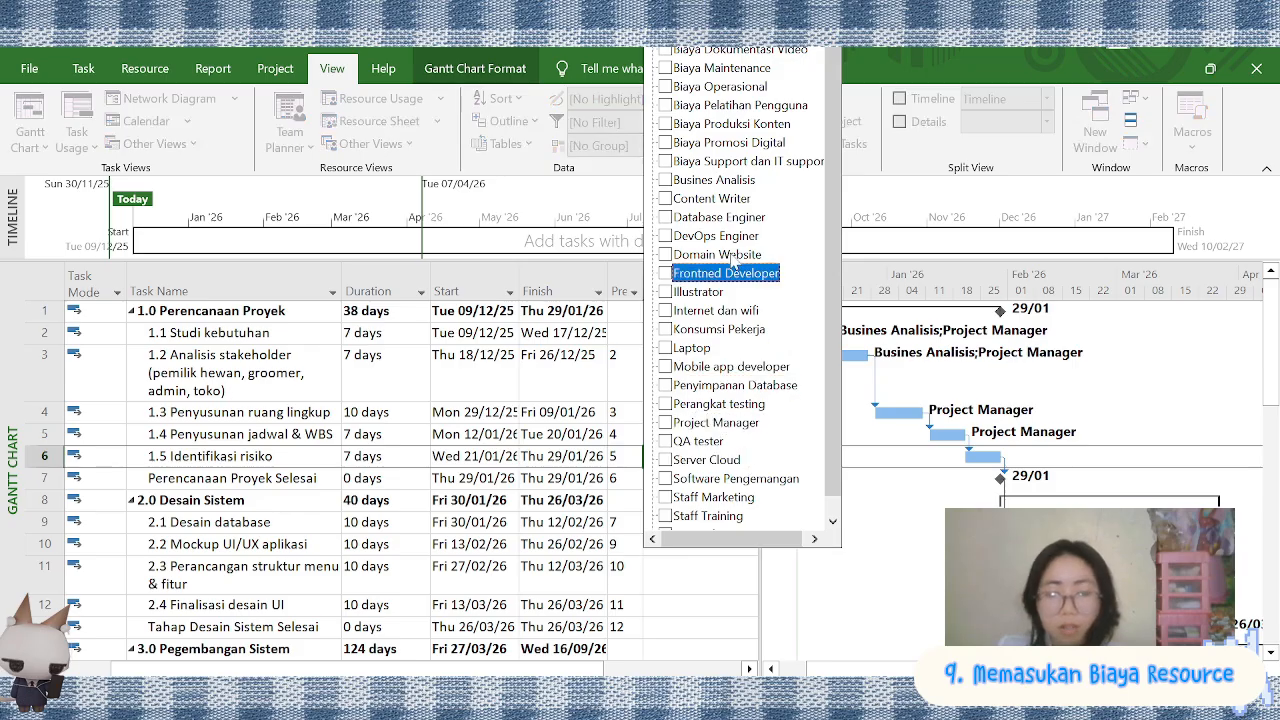
pyautogui.press('Return')
# Assign the resources Database Enginer and Laptop to the task 2.1 Desain database
pyautogui.scroll(-2, 614, 458)
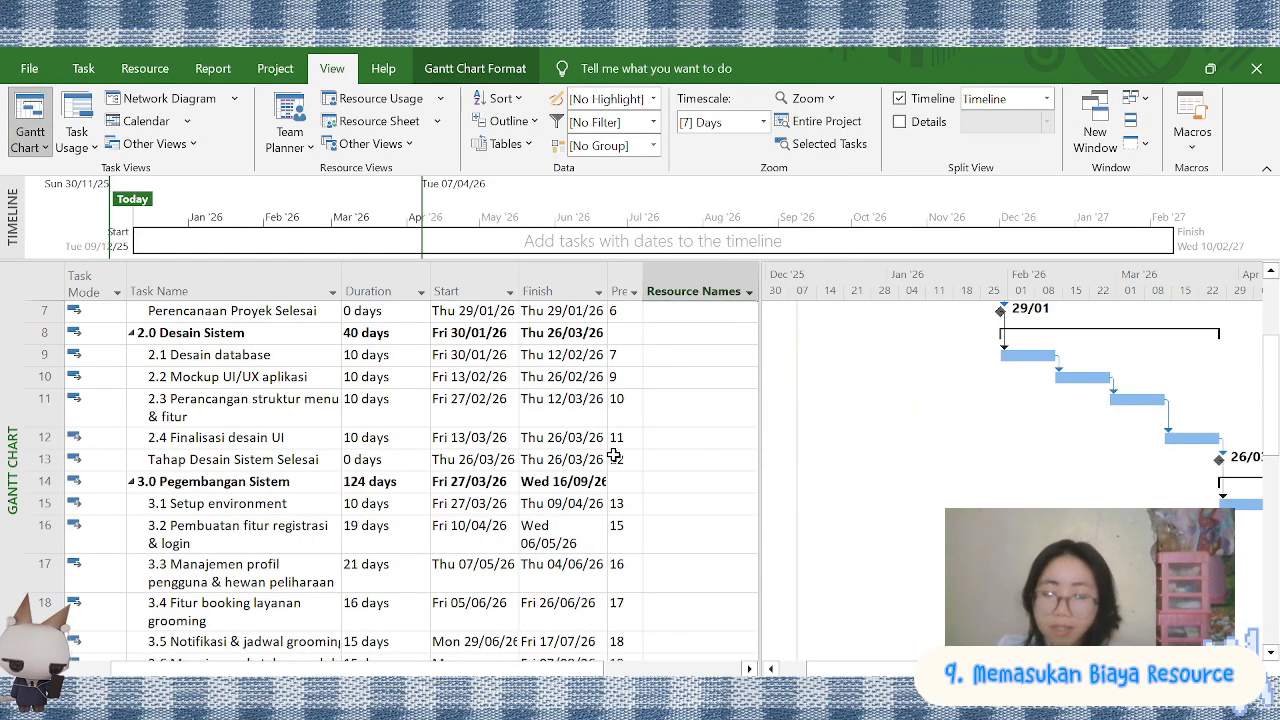
pyautogui.scroll(2, 614, 456)
pyautogui.scroll(-1, 620, 441)
pyautogui.click(738, 421)
pyautogui.click(749, 421)
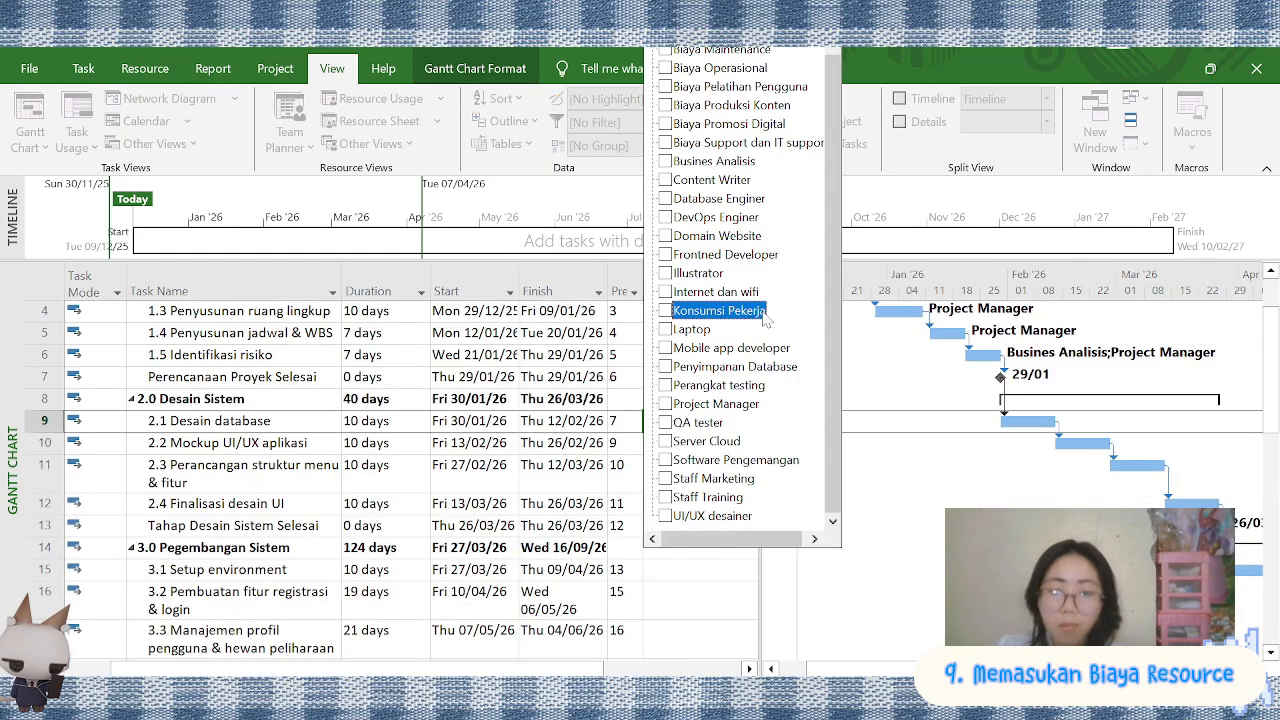
pyautogui.click(706, 350)
pyautogui.click(718, 218)
pyautogui.press('Return')
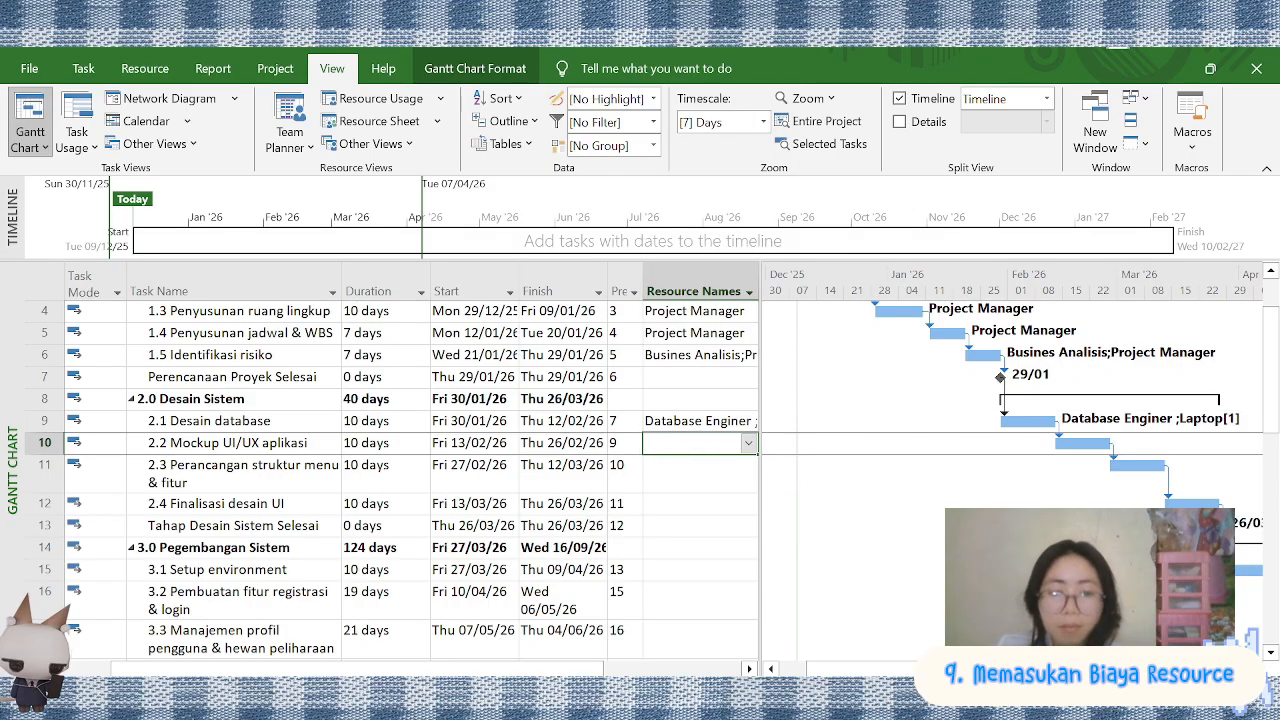
# Assign Illustrator, Laptop, Software Pengemangan and UI/UX desainer to the task 2.2 Mockup UI/UX aplikasi
pyautogui.click(748, 443)
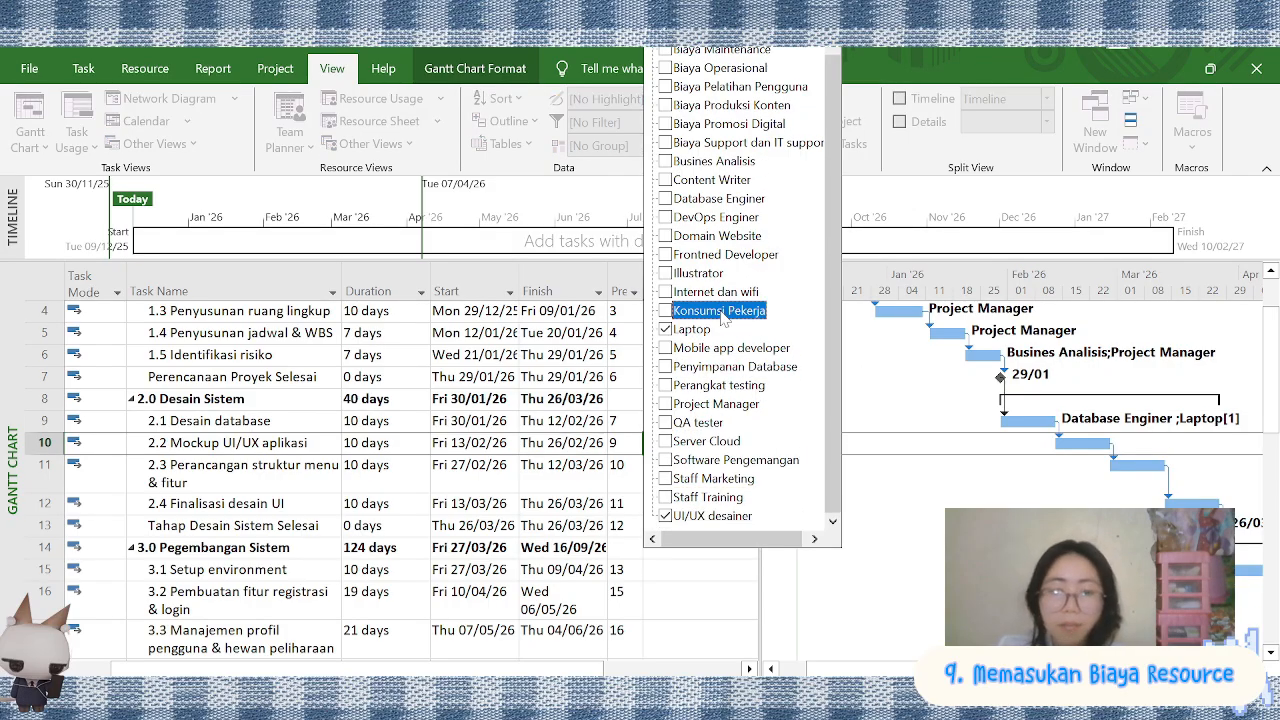
pyautogui.click(685, 462)
pyautogui.press('Return')
# Assign Software Pengemangan and UI/UX desainer to the task 2.3 Perancangan struktur menu & fitur
pyautogui.click(740, 470)
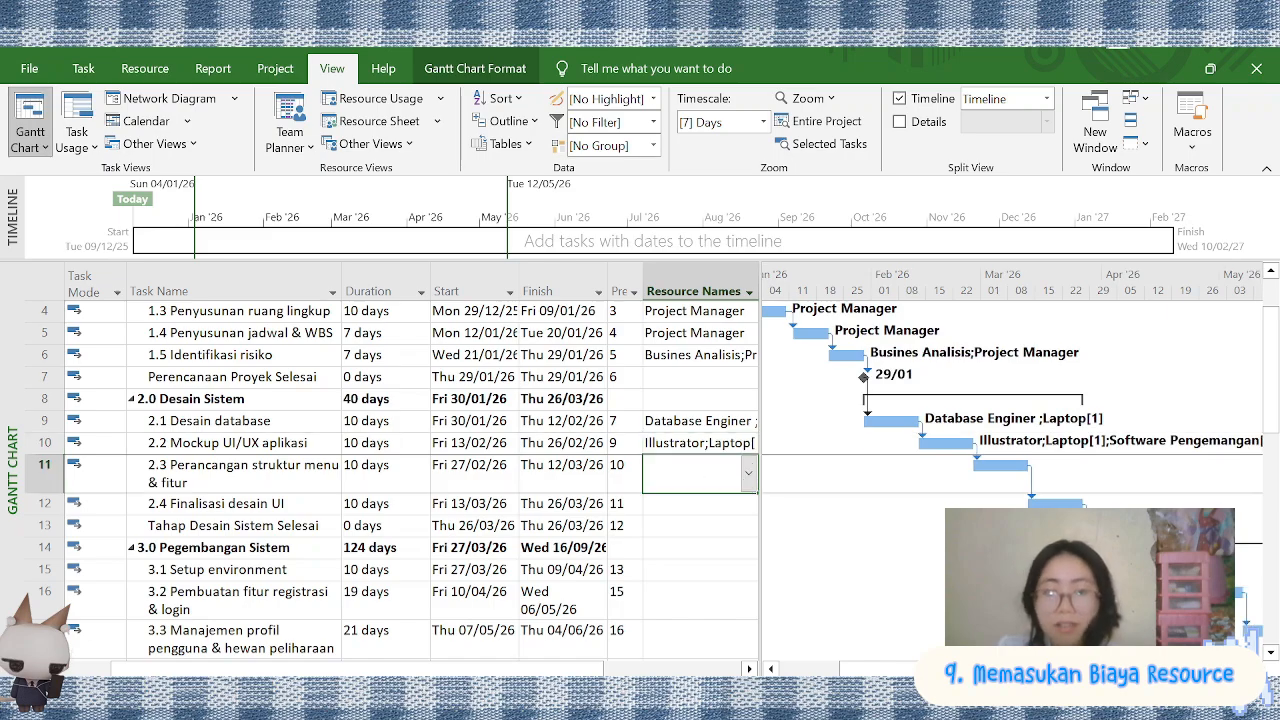
pyautogui.click(755, 470)
pyautogui.scroll(-1, 740, 400)
pyautogui.click(685, 516)
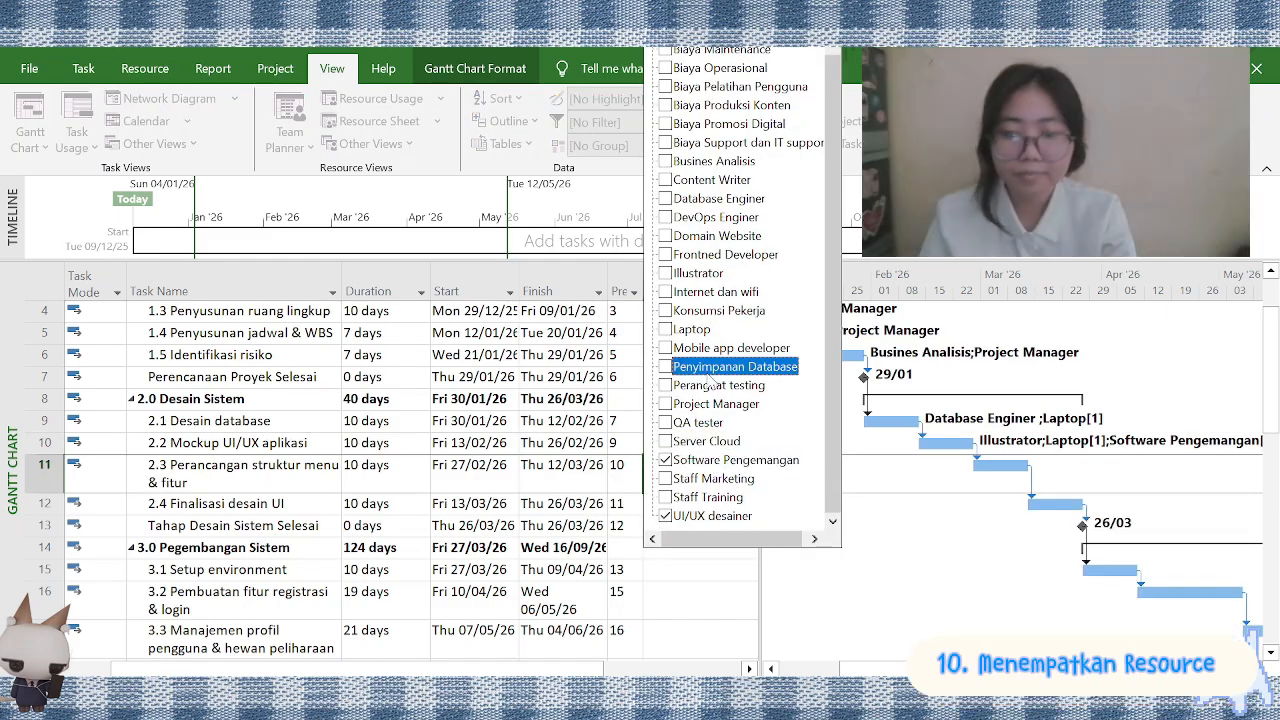
pyautogui.press('Return')
# Assign Project Manager, UI/UX desainer and Frontned Developer to the task 2.4 Finalisasi desain UI
pyautogui.click(748, 503)
pyautogui.scroll(1, 706, 400)
pyautogui.click(706, 422)
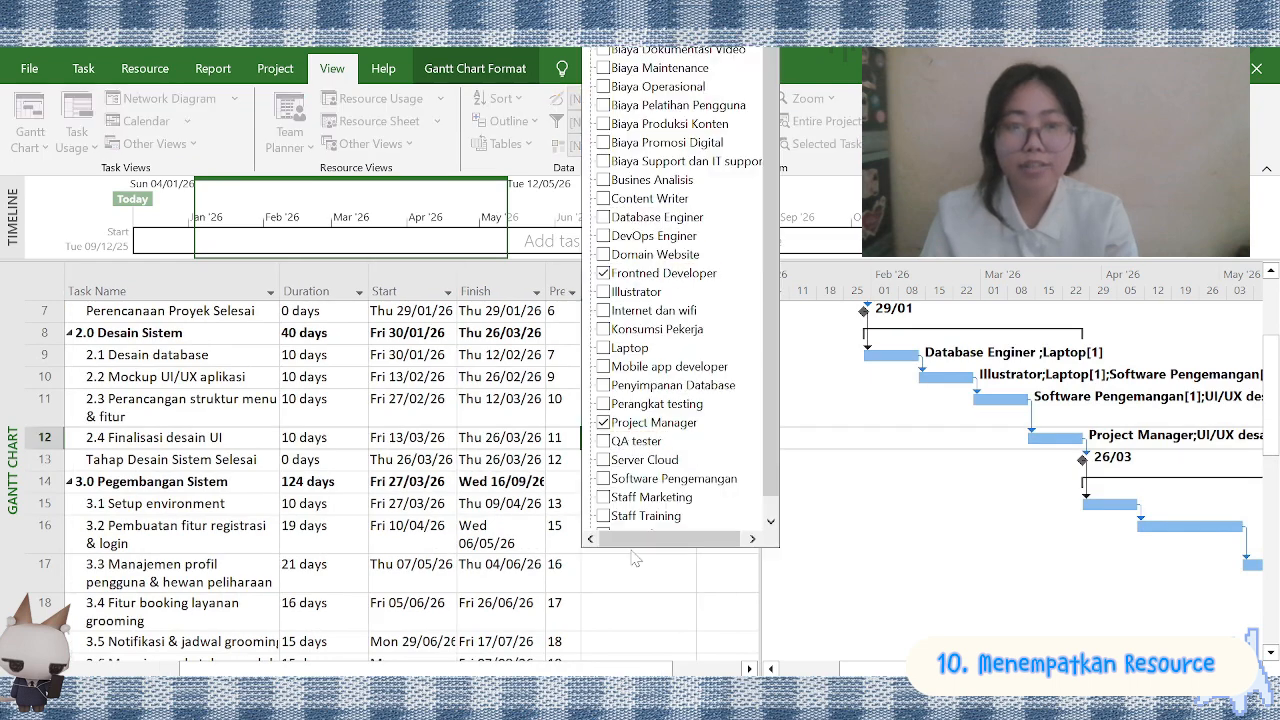
pyautogui.press('Return')
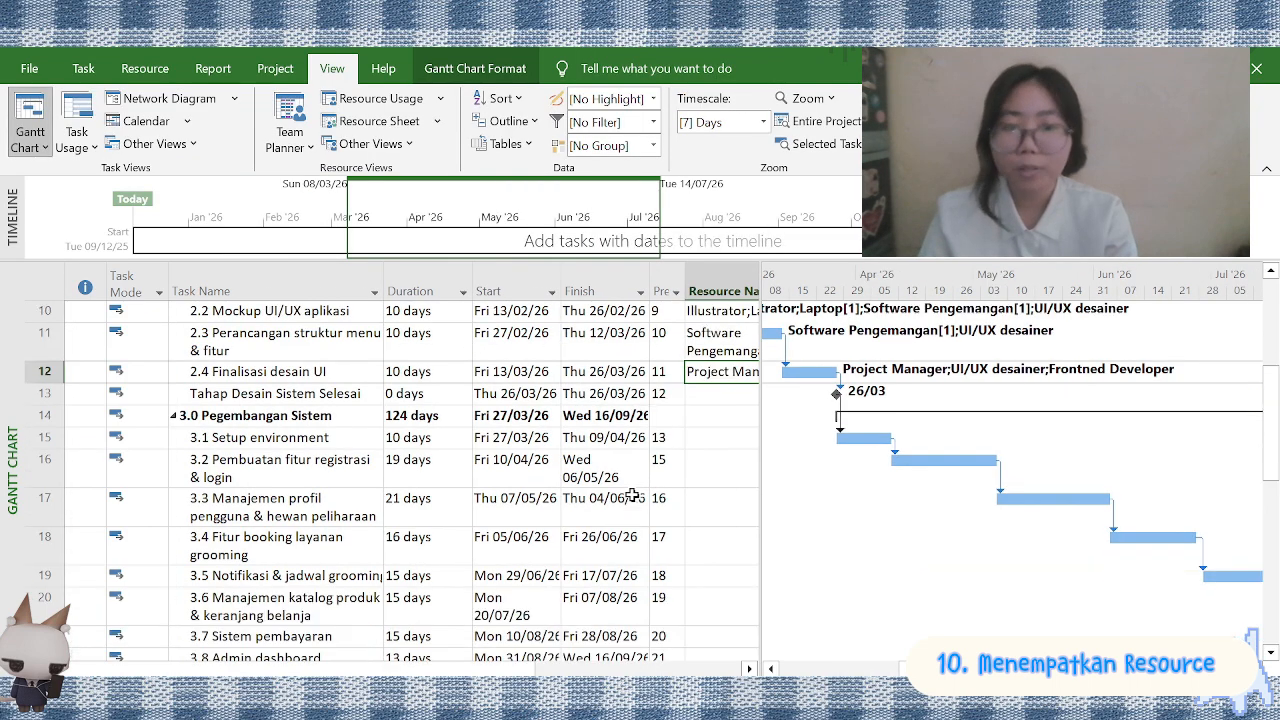
# Assign Backend Developer, Frontned Developer, Laptop and Server Cloud to the task 3.1 Setup environment
pyautogui.click(711, 434)
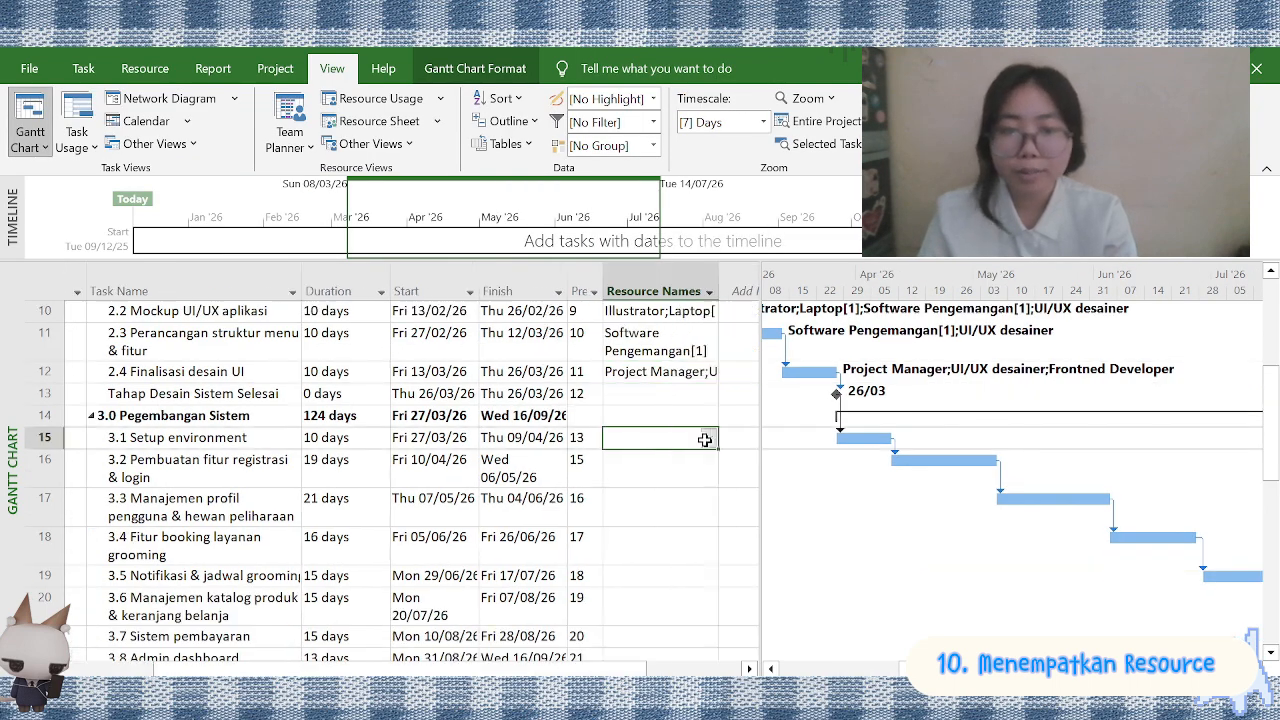
pyautogui.click(708, 438)
pyautogui.click(604, 273)
pyautogui.scroll(-1, 610, 290)
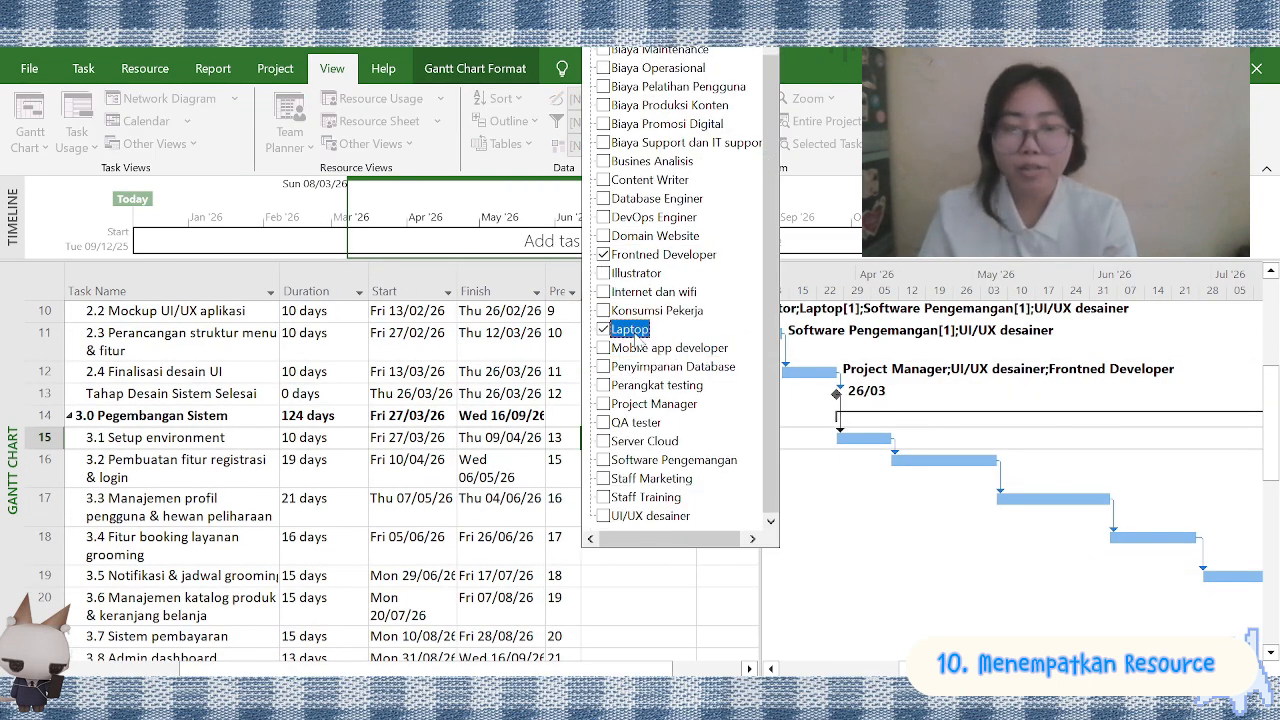
pyautogui.click(628, 442)
pyautogui.press('Return')
# Assign resources including Backend Developer, Frontned Developer and Laptop to the task 3.2 Pembuatan fitur registrasi & login
pyautogui.click(688, 477)
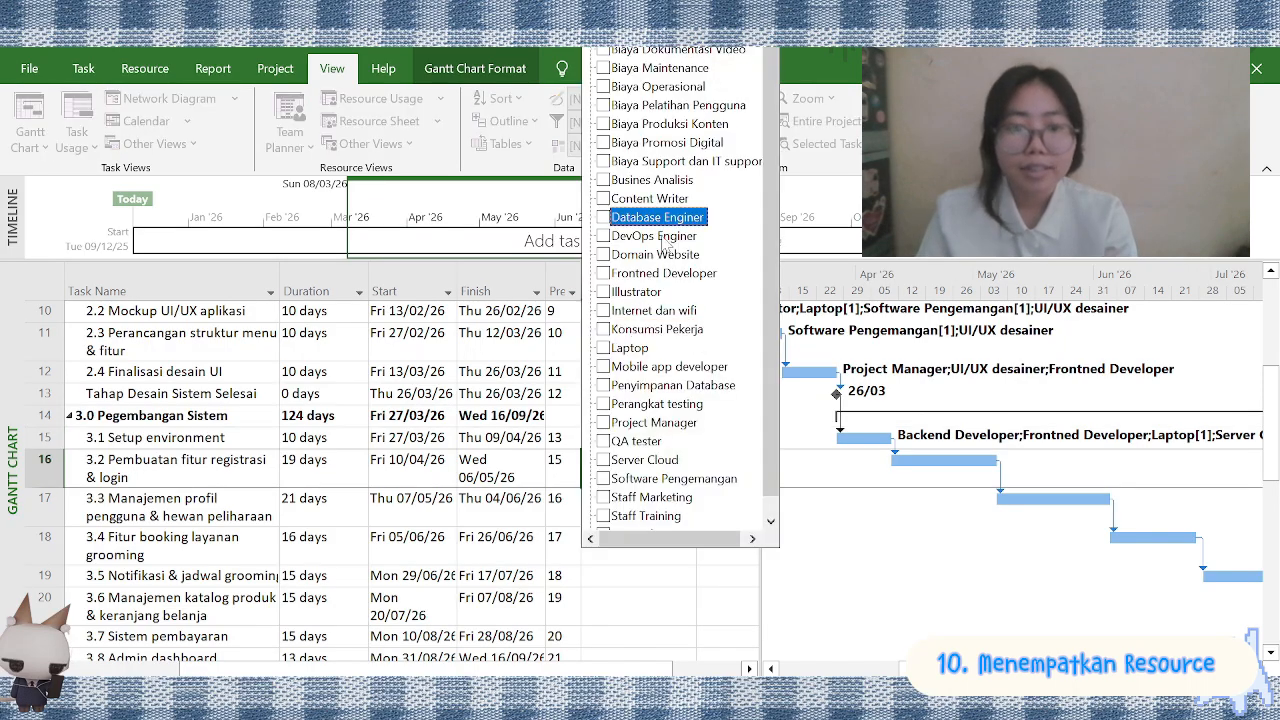
pyautogui.scroll(-1, 640, 420)
pyautogui.click(630, 329)
pyautogui.click(648, 460)
pyautogui.click(640, 403)
pyautogui.press('Return')
# Assign Backend Developer and Frontned Developer to 3.3 Manajemen profil pengguna & hewan peliharaan and 3.4 Fitur booking layanan grooming
pyautogui.click(688, 514)
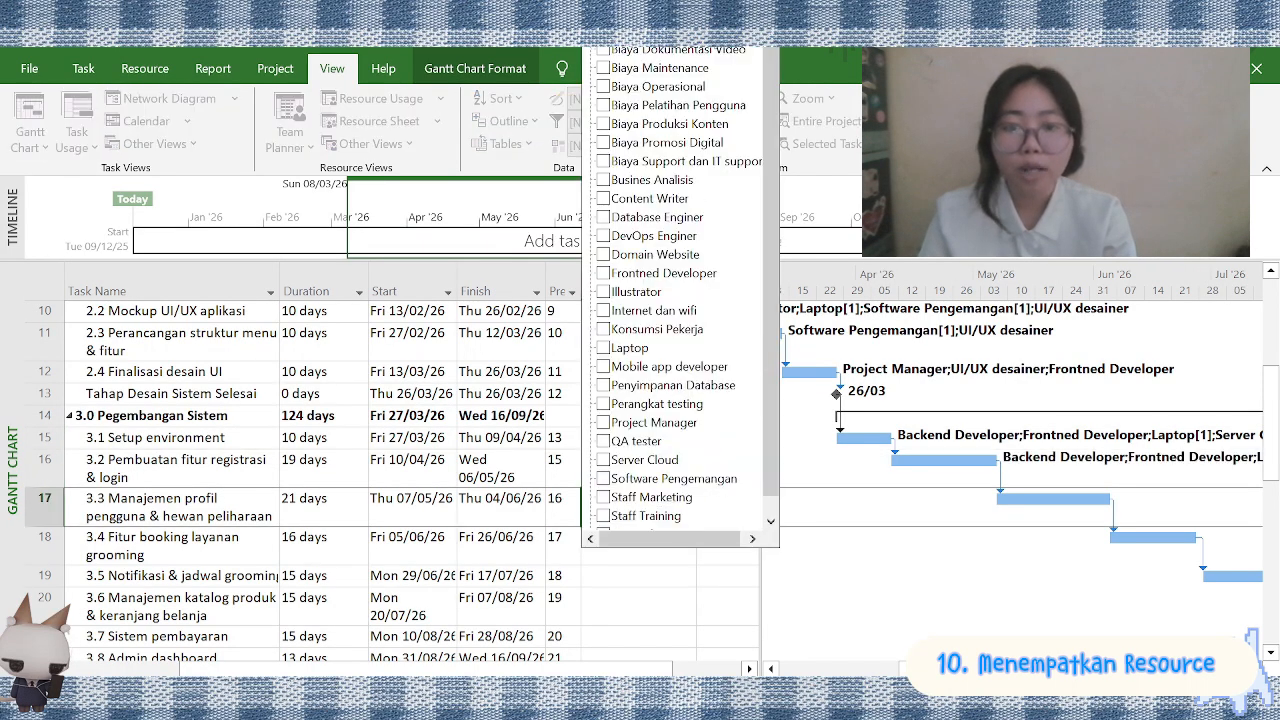
pyautogui.click(625, 273)
pyautogui.scroll(-2, 635, 477)
pyautogui.click(660, 397)
pyautogui.click(687, 397)
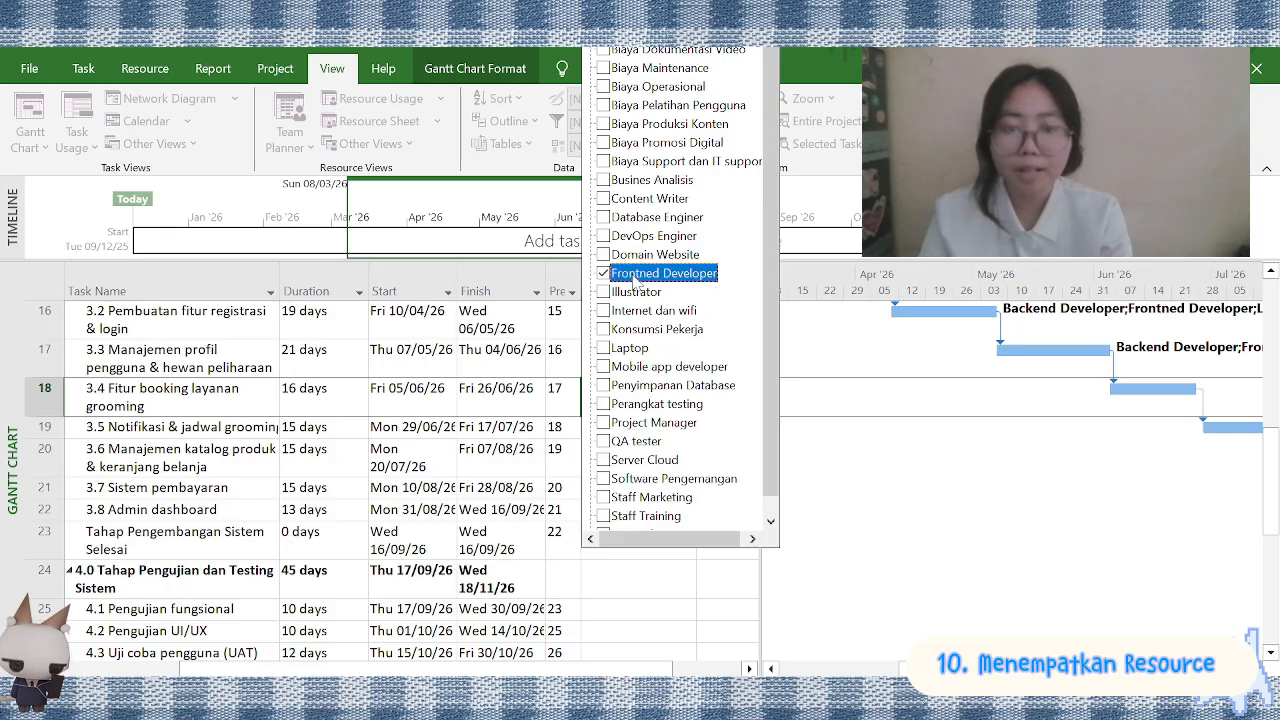
pyautogui.press('Return')
# Assign Backend Developer to 3.5 Notifikasi & jadwal grooming, and Backend Developer with Frontned Developer to 3.6 Manajemen katalog produk & keranjang belanja
pyautogui.scroll(-2, 635, 400)
pyautogui.click(660, 341)
pyautogui.click(687, 341)
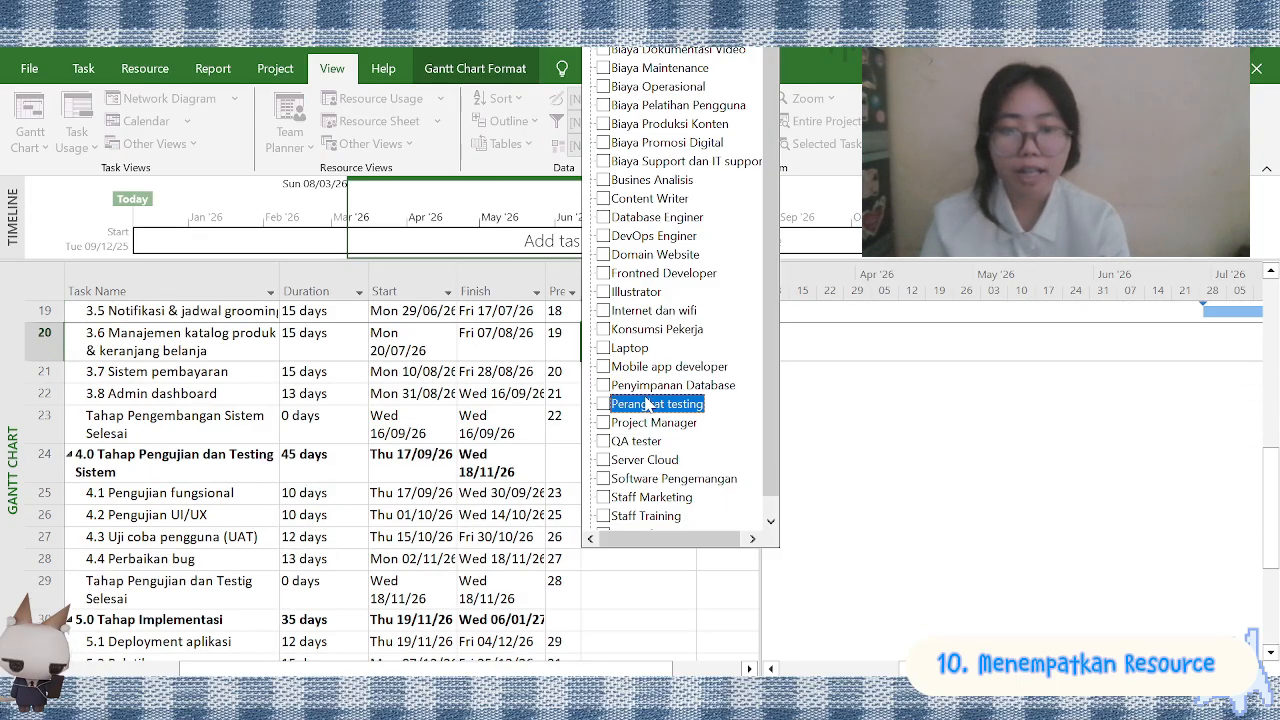
pyautogui.press('Return')
# Assign Backend Developer, Database Enginer, Internet dan wifi and Server Cloud to the task 3.7 Sistem pembayaran
pyautogui.click(660, 371)
pyautogui.click(687, 371)
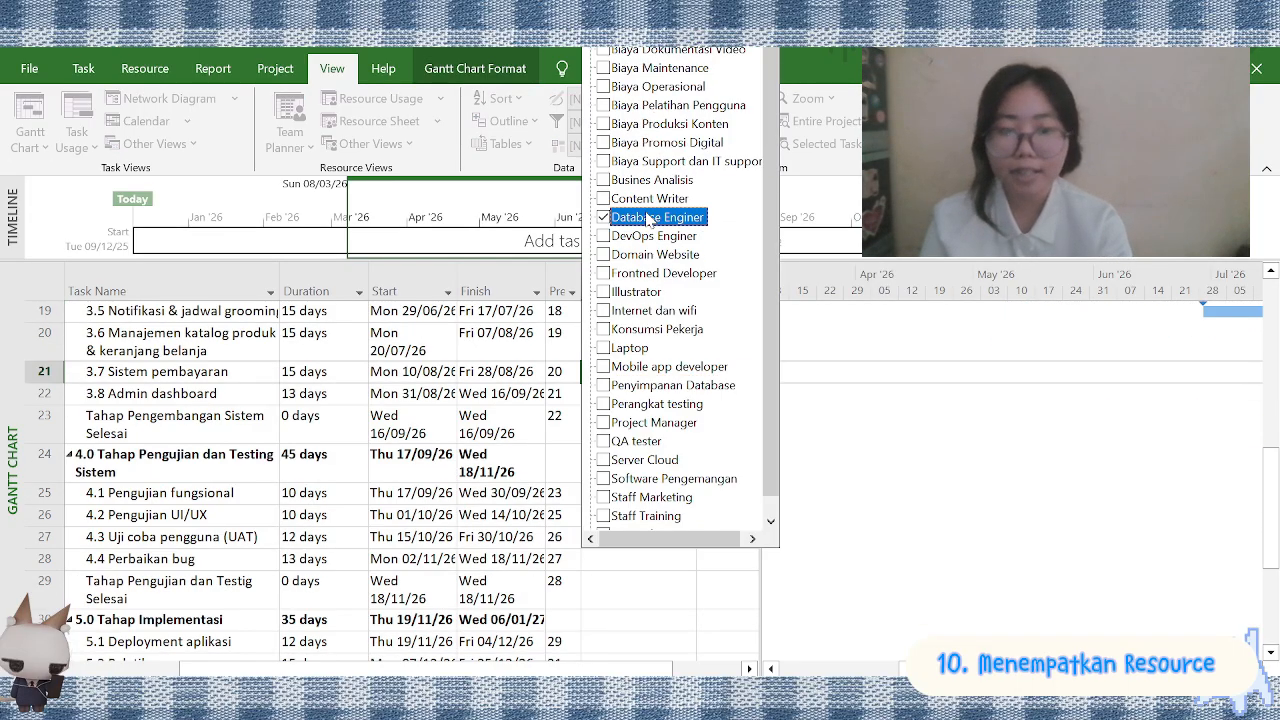
pyautogui.scroll(-1, 656, 350)
pyautogui.scroll(1, 652, 240)
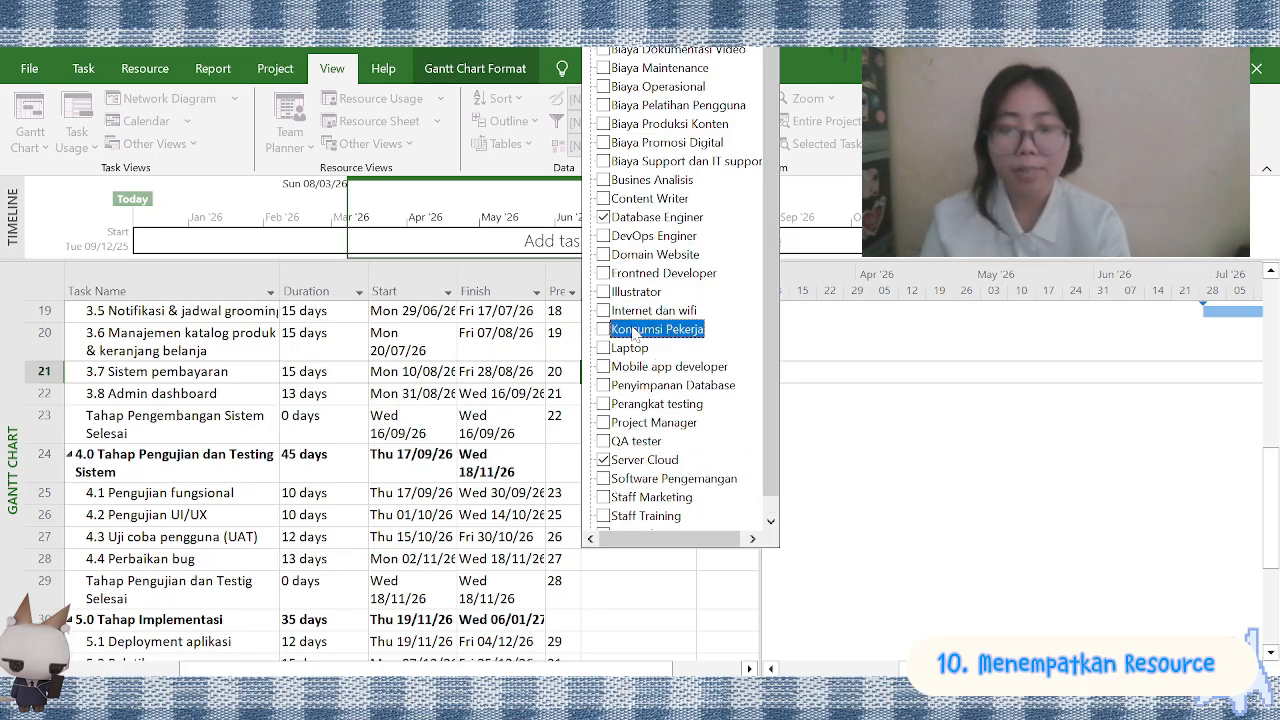
pyautogui.click(634, 311)
pyautogui.click(806, 368)
pyautogui.hscroll(5, 945, 420)
# Assign Backend Developer, Frontned Developer, Internet dan wifi, Laptop and QA tester to the task 3.8 Admin dashboard
pyautogui.click(660, 393)
pyautogui.click(687, 393)
pyautogui.click(650, 272)
pyautogui.scroll(-1, 635, 400)
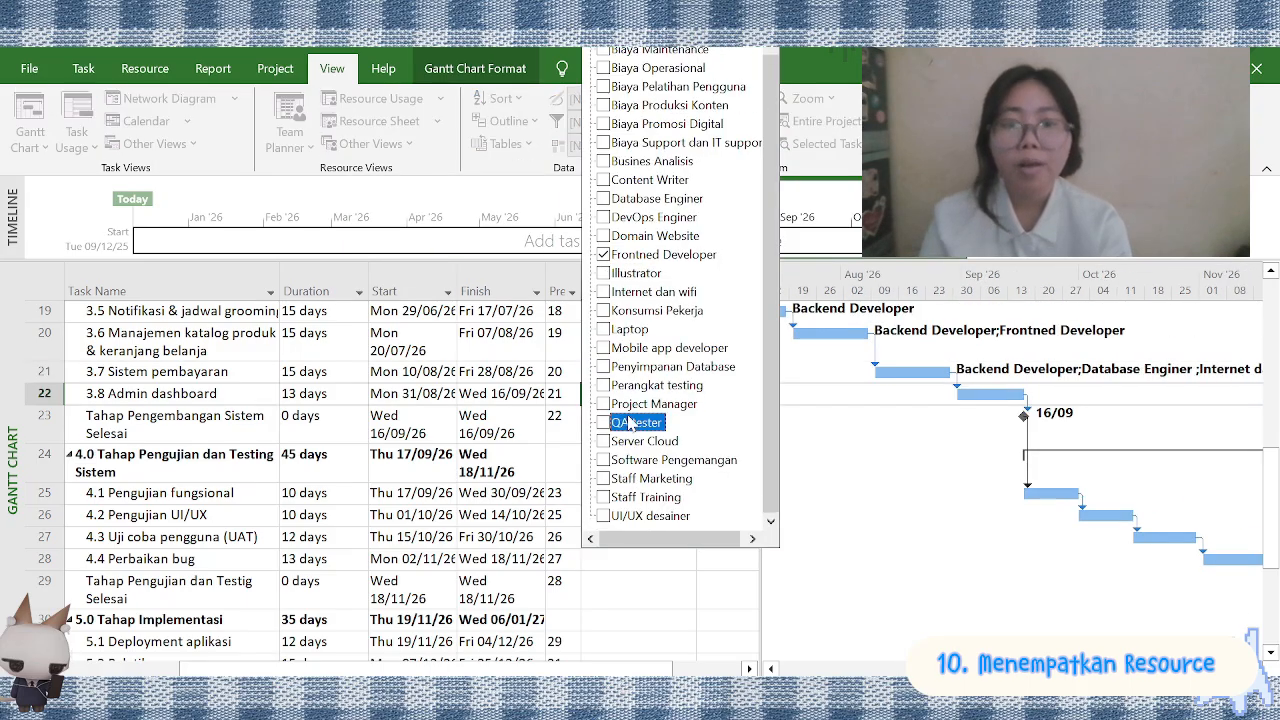
pyautogui.click(640, 293)
pyautogui.press('Return')
# Assign Perangkat testing and QA tester to 4.1 Pengujian fungsional, and Mobile app developer with UI/UX desainer to 4.2 Pengujian UI/UX
pyautogui.scroll(-1, 640, 412)
pyautogui.click(660, 410)
pyautogui.click(688, 411)
pyautogui.click(686, 432)
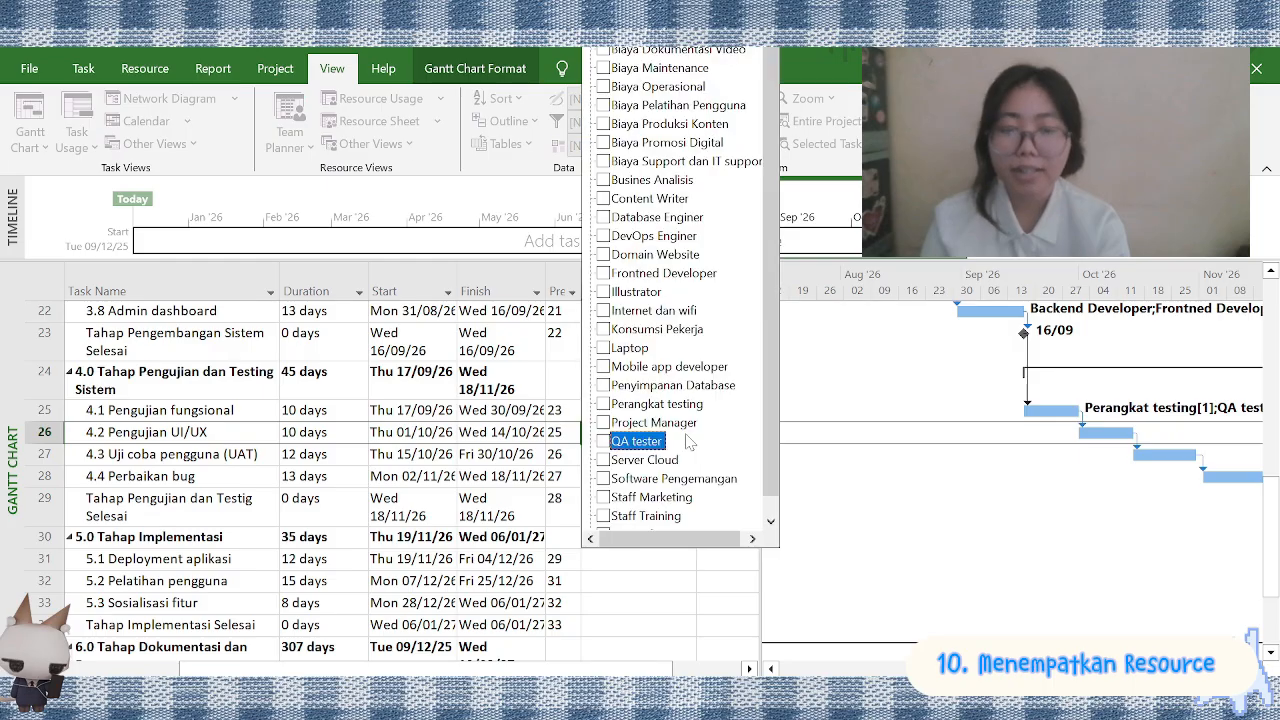
pyautogui.press('Return')
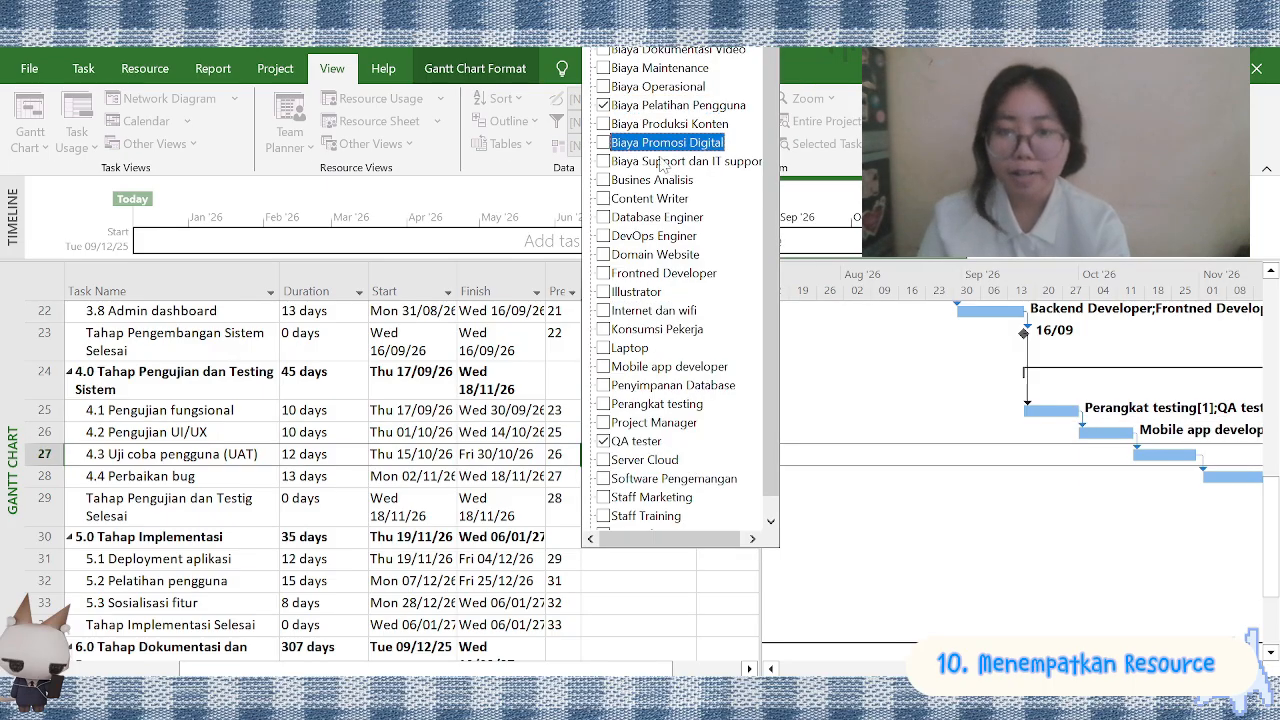
# Assign Biaya Pelatihan Pengguna, QA tester, Staff Training and UI/UX desainer to the task 4.3 Uji coba pengguna (UAT)
pyautogui.click(660, 107)
pyautogui.scroll(-1, 668, 490)
pyautogui.click(668, 496)
pyautogui.click(660, 517)
pyautogui.press('Return')
# Assign resources including Backend Developer, Frontned Developer, Internet dan wifi, Laptop and QA tester to the task 4.4 Perbaikan bug
pyautogui.scroll(-1, 677, 400)
pyautogui.click(686, 378)
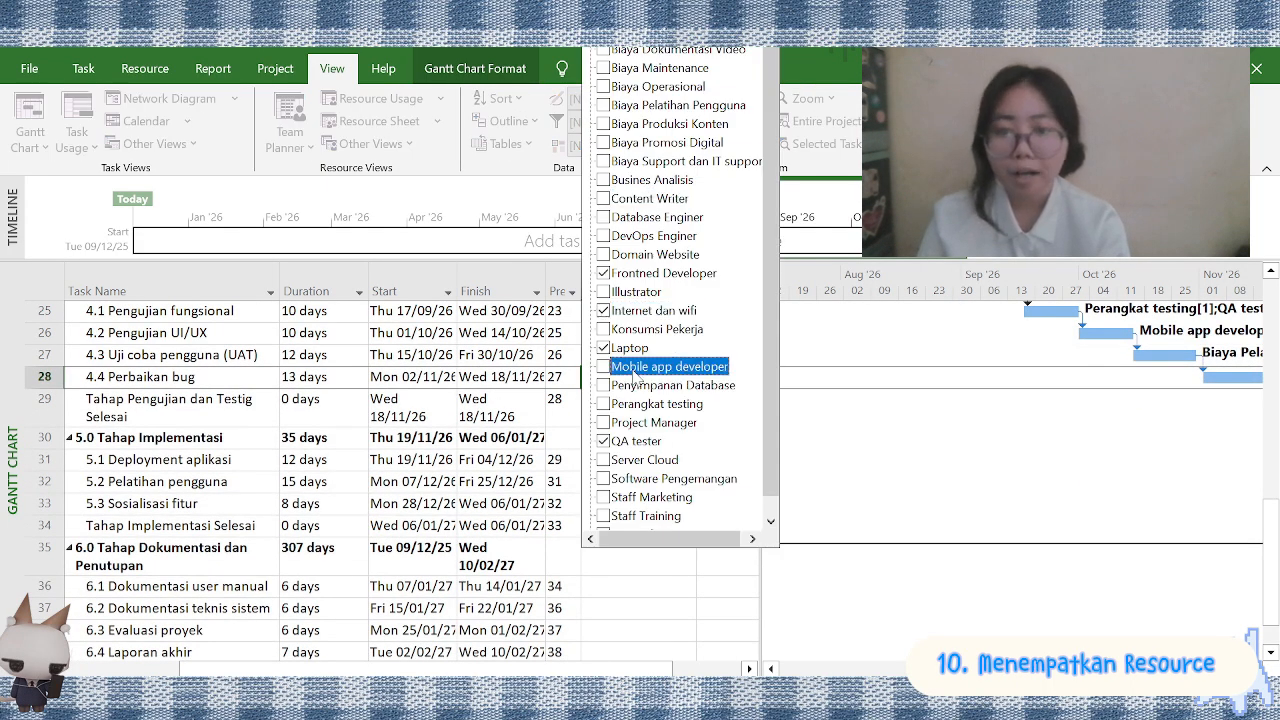
pyautogui.press('Return')
# Assign DevOps Enginer, Domain Website, Penyimpanan Database, Perangkat testing and QA tester to the task 5.1 Deployment aplikasi
pyautogui.scroll(-1, 608, 423)
pyautogui.click(687, 395)
pyautogui.click(672, 238)
pyautogui.click(676, 255)
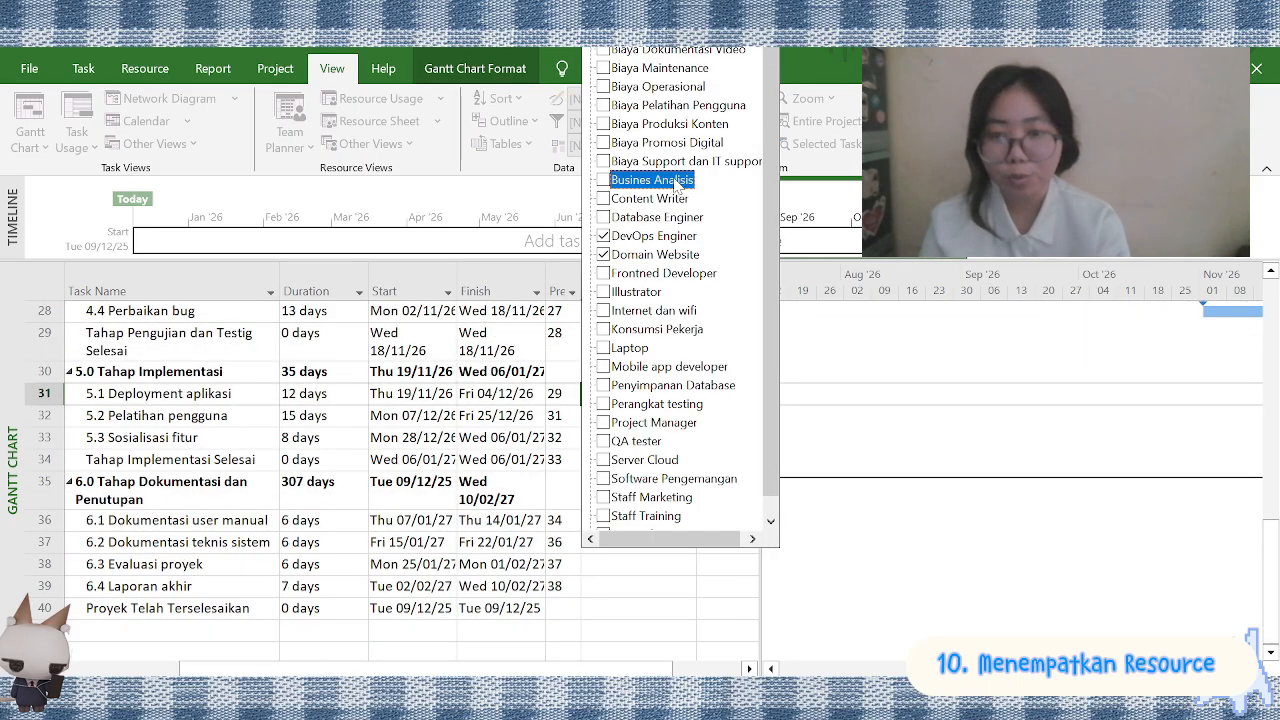
pyautogui.click(665, 385)
pyautogui.press('Return')
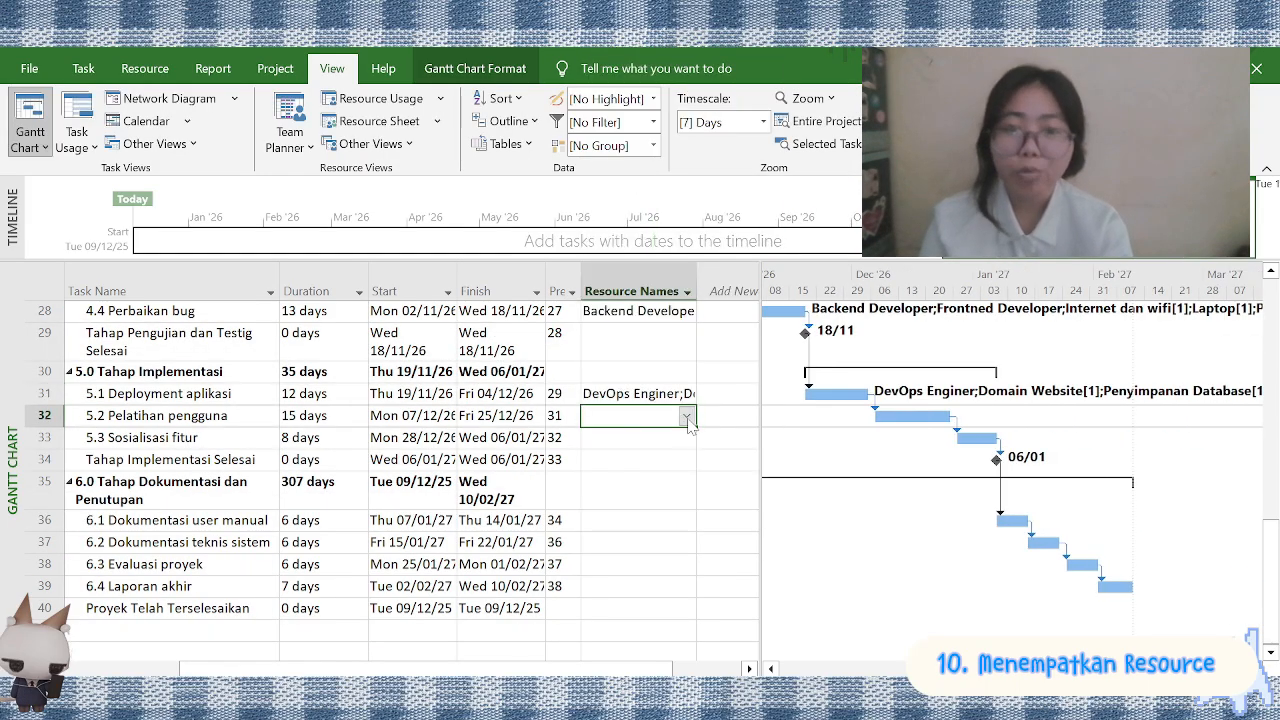
# Assign Biaya Pelatihan Pengguna, QA tester and Staff Training to the task 5.2 Pelatihan pengguna
pyautogui.click(687, 416)
pyautogui.click(680, 105)
pyautogui.click(638, 442)
pyautogui.scroll(-1, 655, 490)
pyautogui.click(655, 497)
pyautogui.press('Return')
# Assign Biaya Produksi Konten, Biaya Promosi Digital, Content Writer and Staff Marketing to the task 5.3 Sosialisasi fitur
pyautogui.click(687, 438)
pyautogui.scroll(-1, 672, 479)
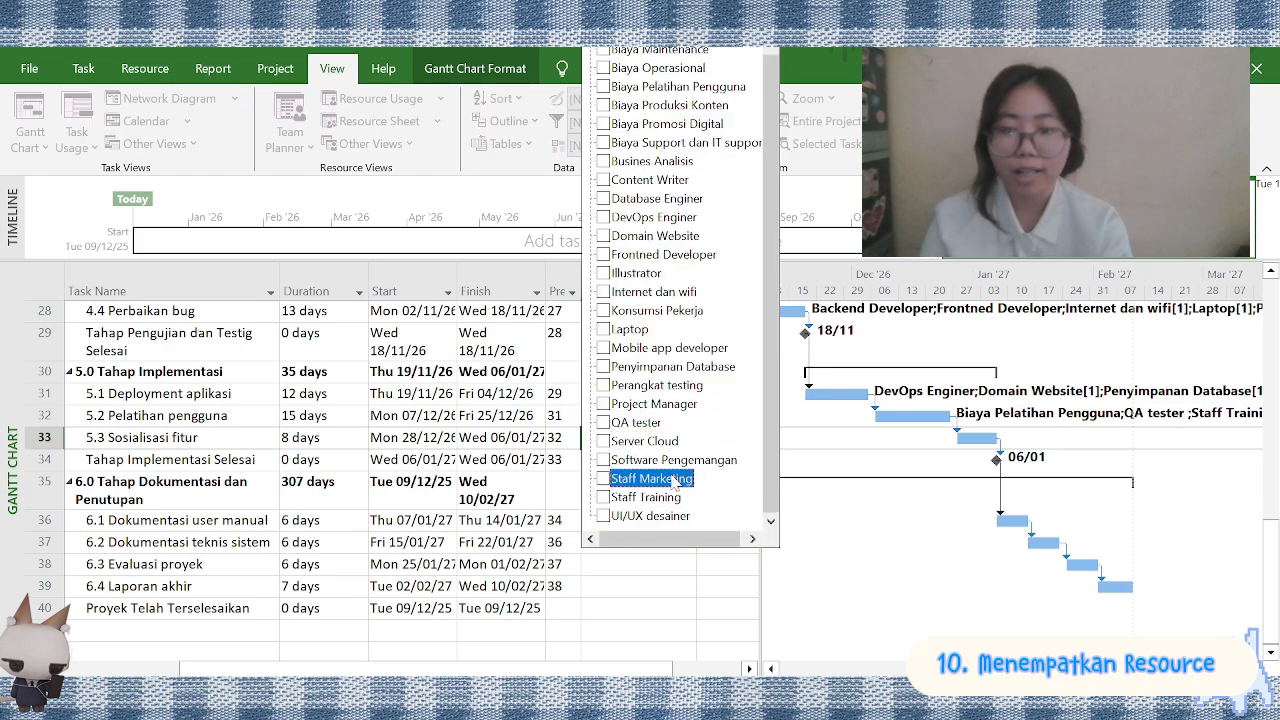
pyautogui.click(672, 479)
pyautogui.scroll(1, 668, 440)
pyautogui.click(670, 125)
pyautogui.click(668, 143)
pyautogui.click(900, 466)
# Assign Biaya Operasional, Laptop, Project Manager and Staff Training to the task 6.1 Dokumentasi user manual
pyautogui.scroll(-1, 900, 466)
pyautogui.click(682, 438)
pyautogui.click(687, 438)
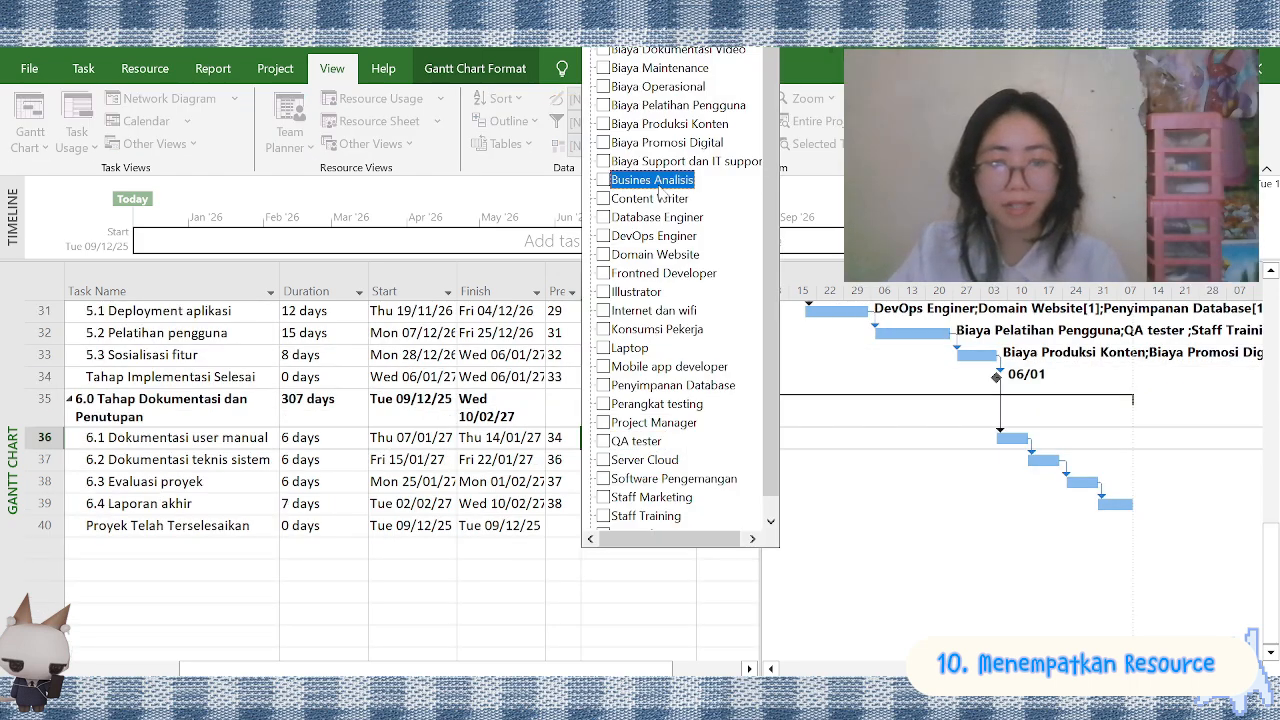
pyautogui.click(662, 423)
pyautogui.click(655, 516)
pyautogui.click(665, 87)
pyautogui.click(640, 348)
pyautogui.press('Return')
# Assign Backend Developer, Project Manager and Staff Training to the task 6.2 Dokumentasi teknis sistem
pyautogui.click(687, 461)
pyautogui.scroll(-1, 672, 440)
pyautogui.click(655, 497)
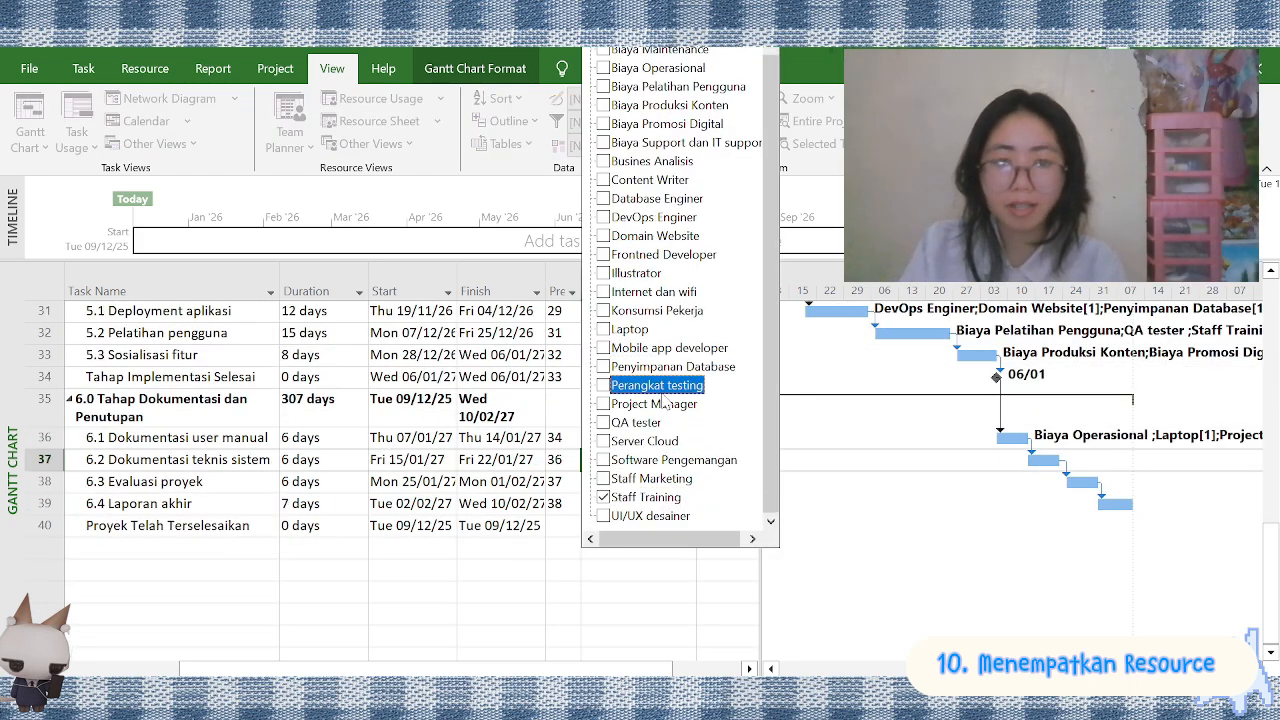
pyautogui.click(660, 404)
pyautogui.scroll(1, 683, 107)
pyautogui.click(670, 32)
pyautogui.click(857, 431)
# Assign Project Manager, Staff Marketing, Staff Training and UI/UX desainer to the task 6.3 Evaluasi proyek
pyautogui.click(670, 482)
pyautogui.click(687, 482)
pyautogui.scroll(-1, 655, 420)
pyautogui.click(643, 407)
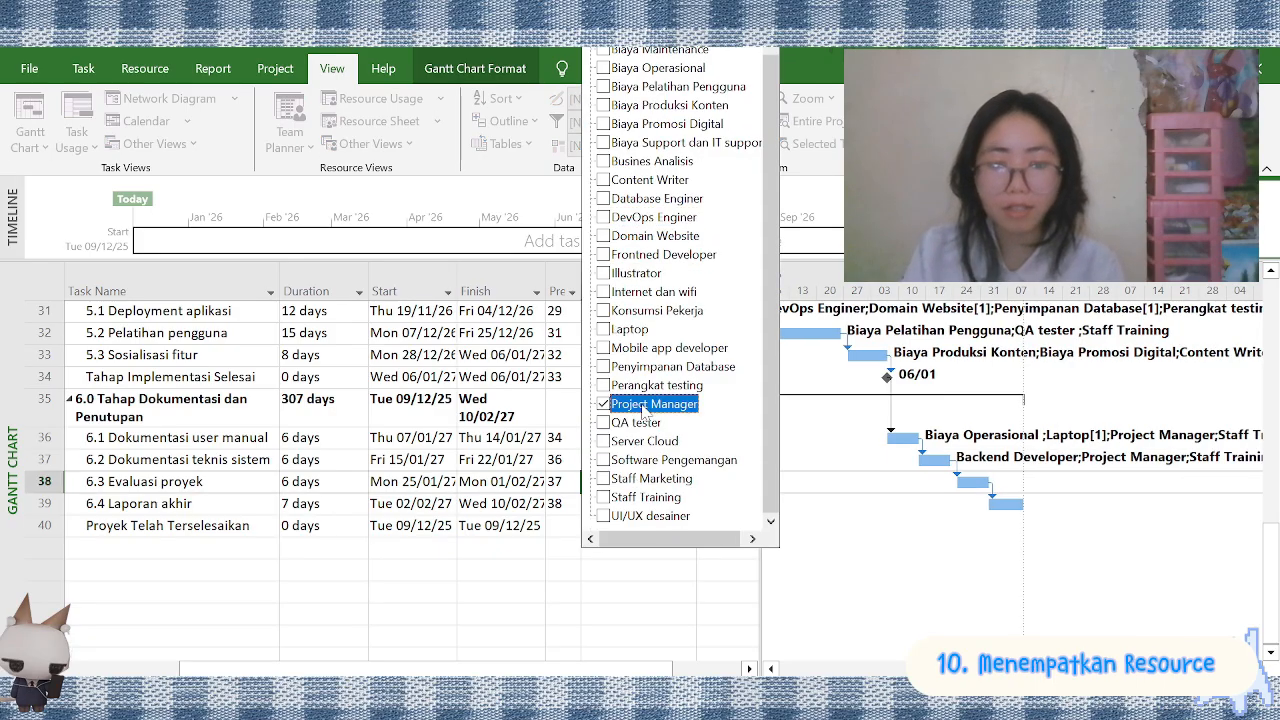
pyautogui.click(652, 516)
pyautogui.scroll(1, 680, 400)
pyautogui.click(665, 497)
pyautogui.click(660, 516)
pyautogui.click(837, 549)
# Assign Biaya Maintenance, Biaya Operasional, Biaya Produksi Konten, Laptop and Project Manager to the task 6.4 Laporan akhir
pyautogui.click(687, 504)
pyautogui.click(672, 68)
pyautogui.click(672, 87)
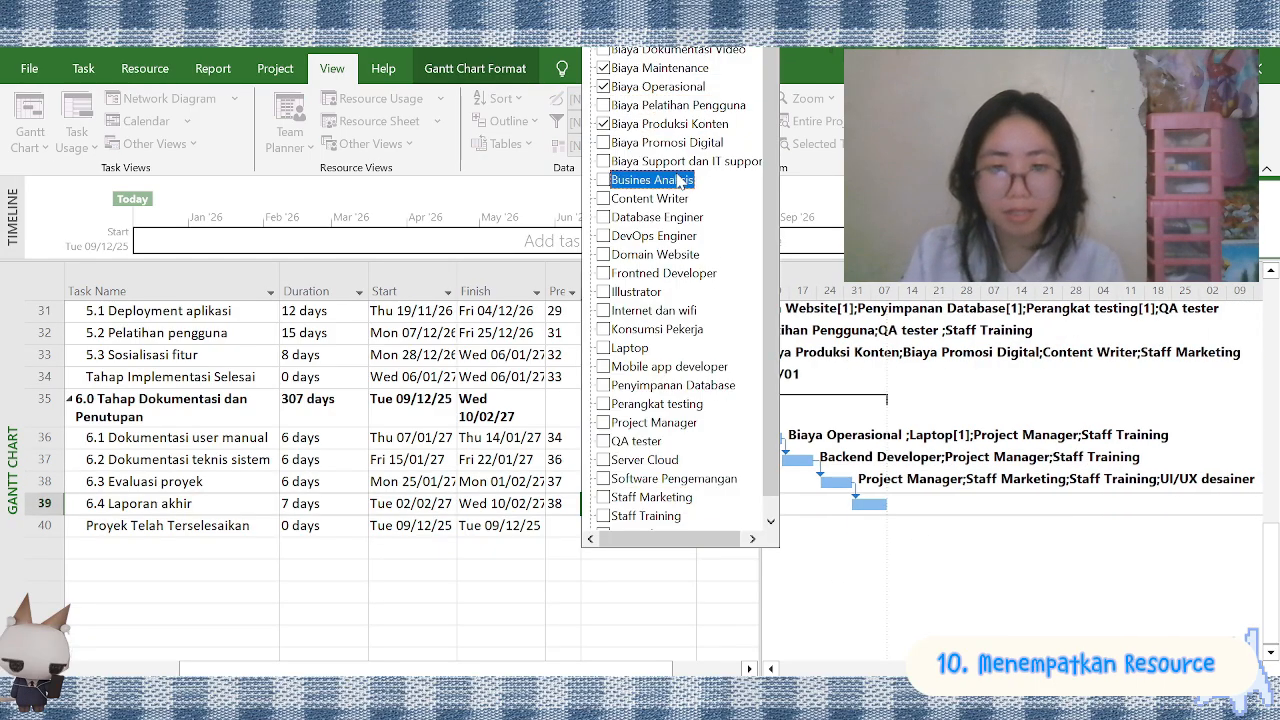
pyautogui.scroll(-1, 680, 180)
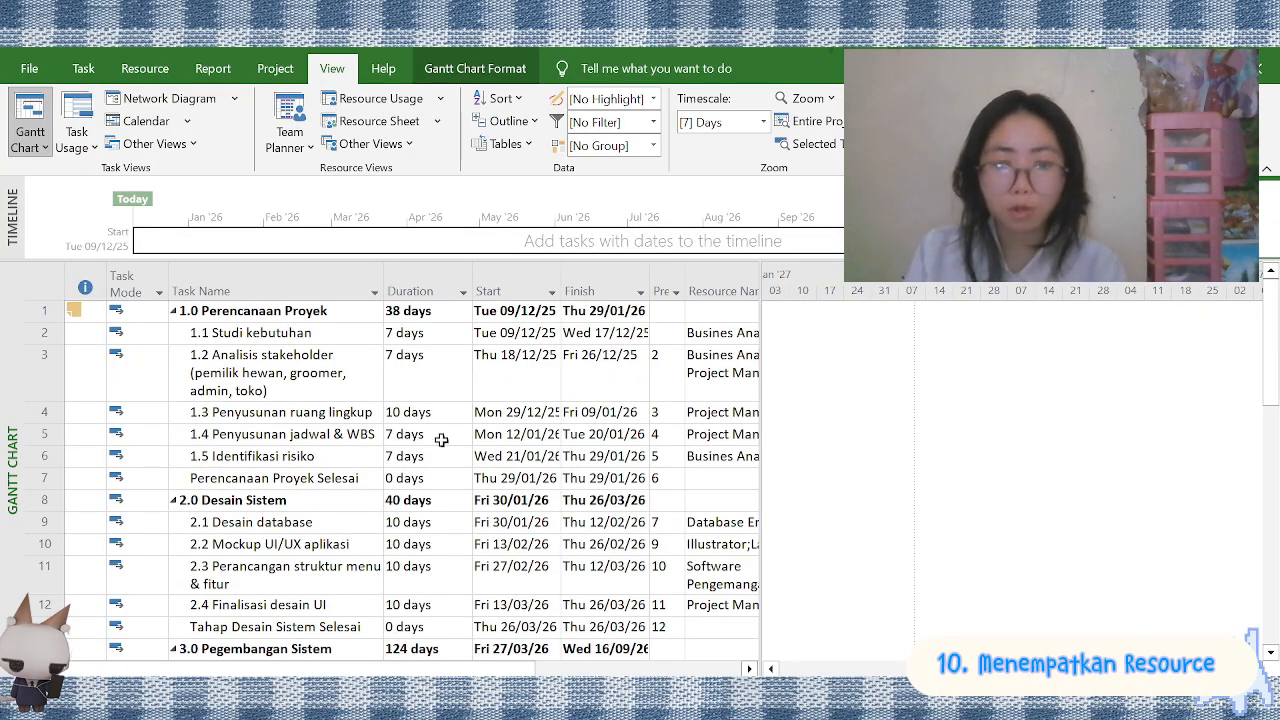
# Show the Resource Usage view and review the work assigned to each resource
pyautogui.click(437, 98)
pyautogui.click(380, 143)
pyautogui.scroll(-5, 386, 426)
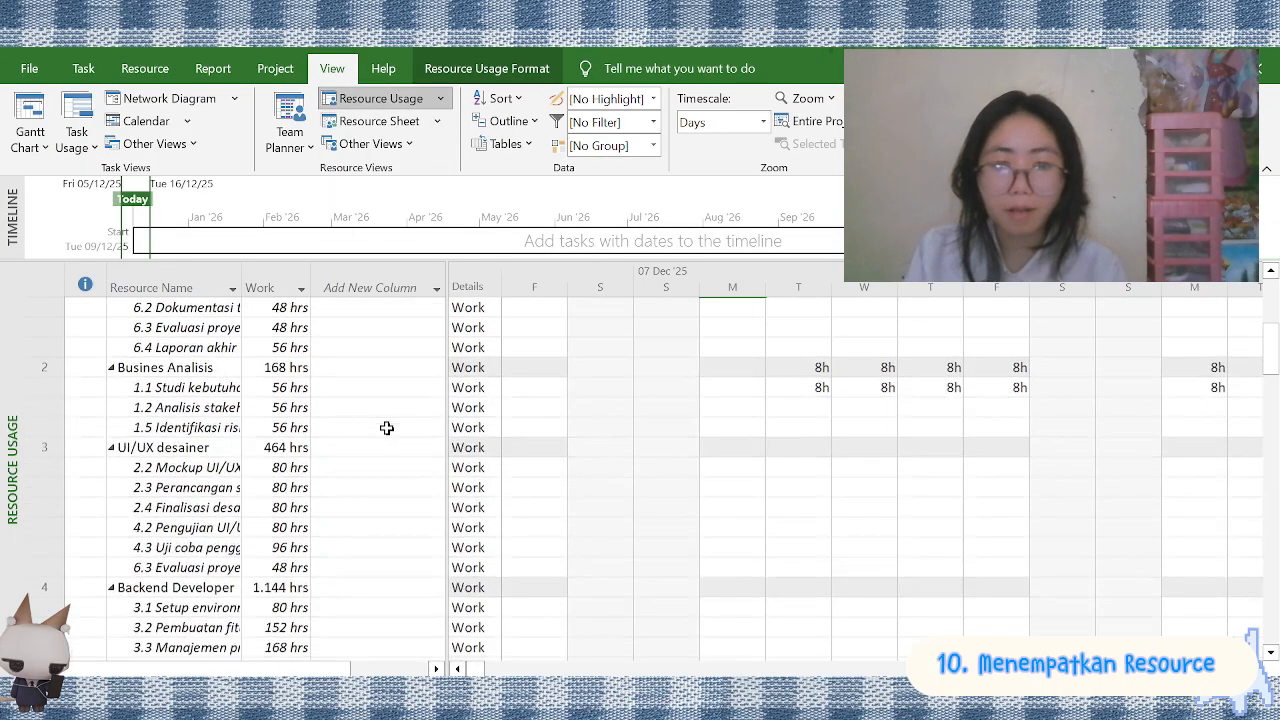
pyautogui.scroll(5, 302, 509)
pyautogui.scroll(-20, 425, 399)
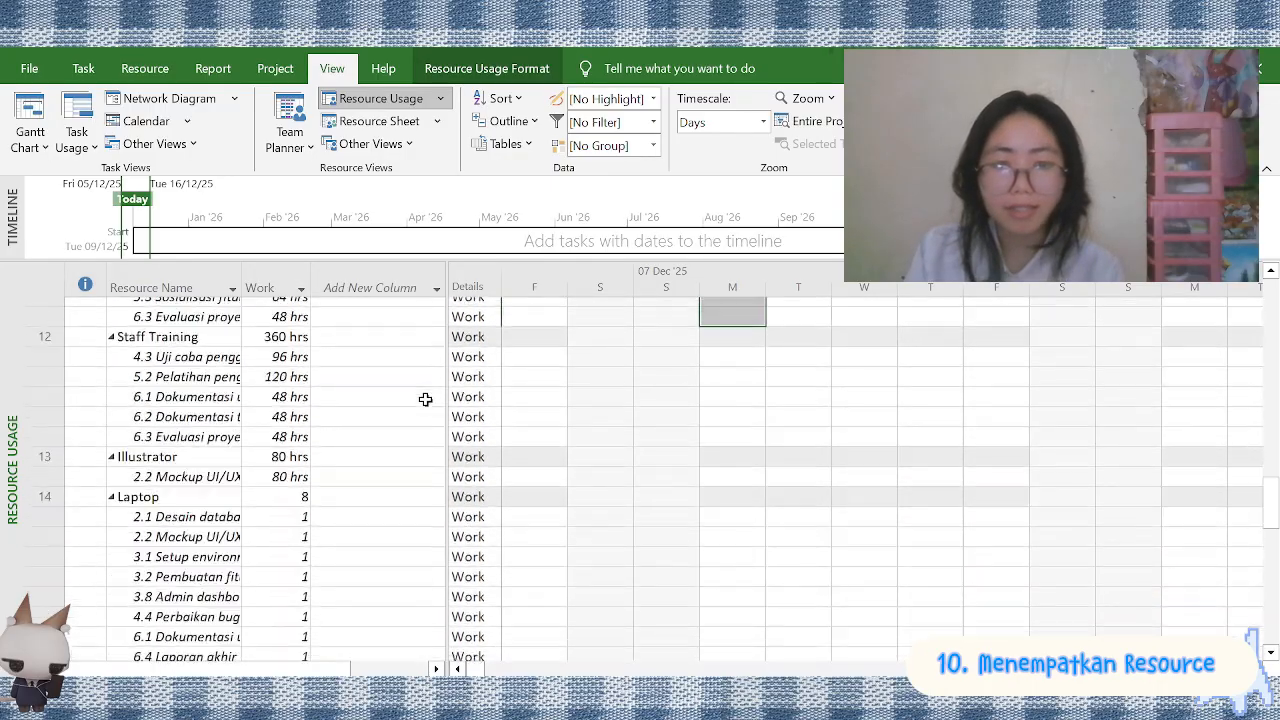
pyautogui.scroll(20, 425, 399)
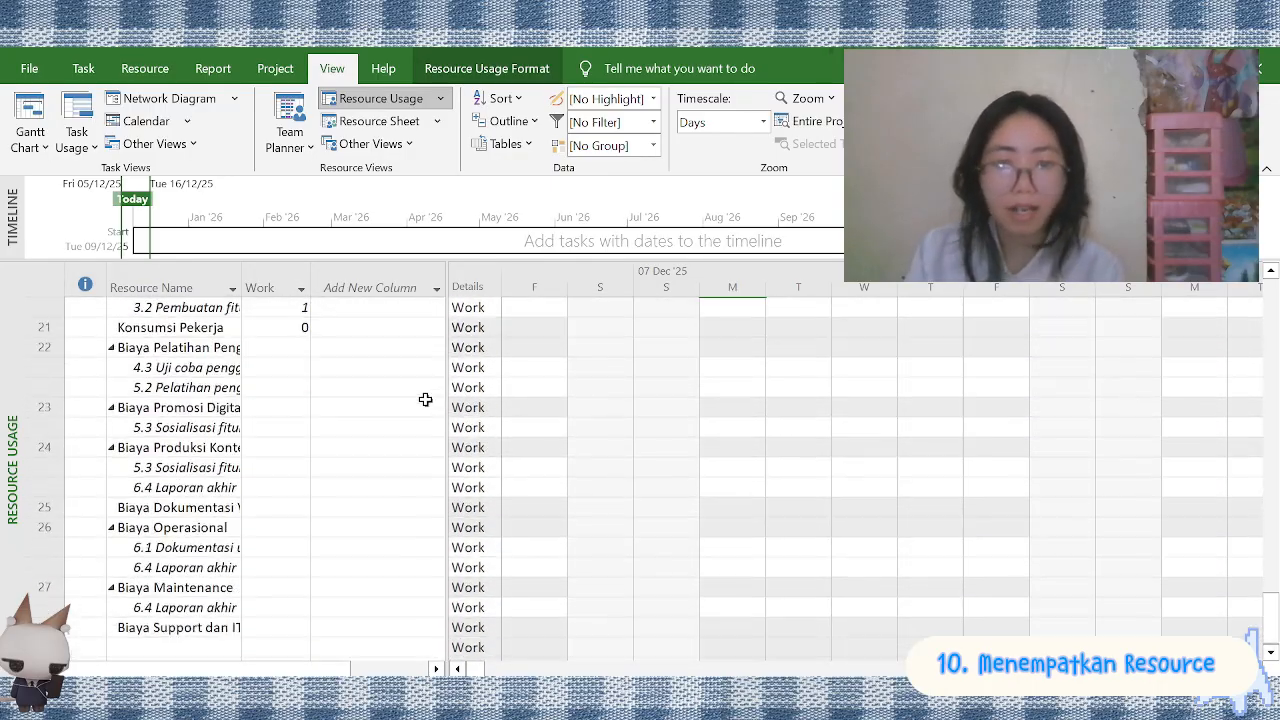
# Return to the Gantt Chart view and look over the task list
pyautogui.click(30, 118)
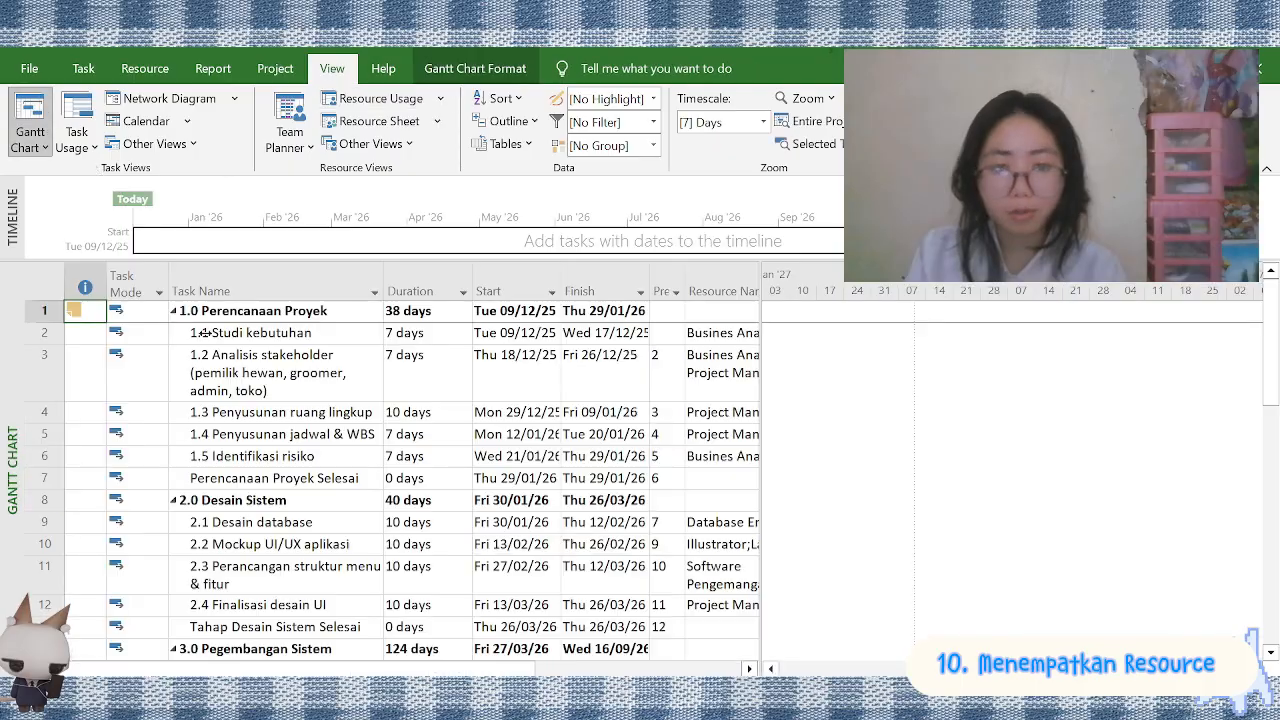
pyautogui.scroll(-15, 292, 386)
pyautogui.scroll(15, 292, 386)
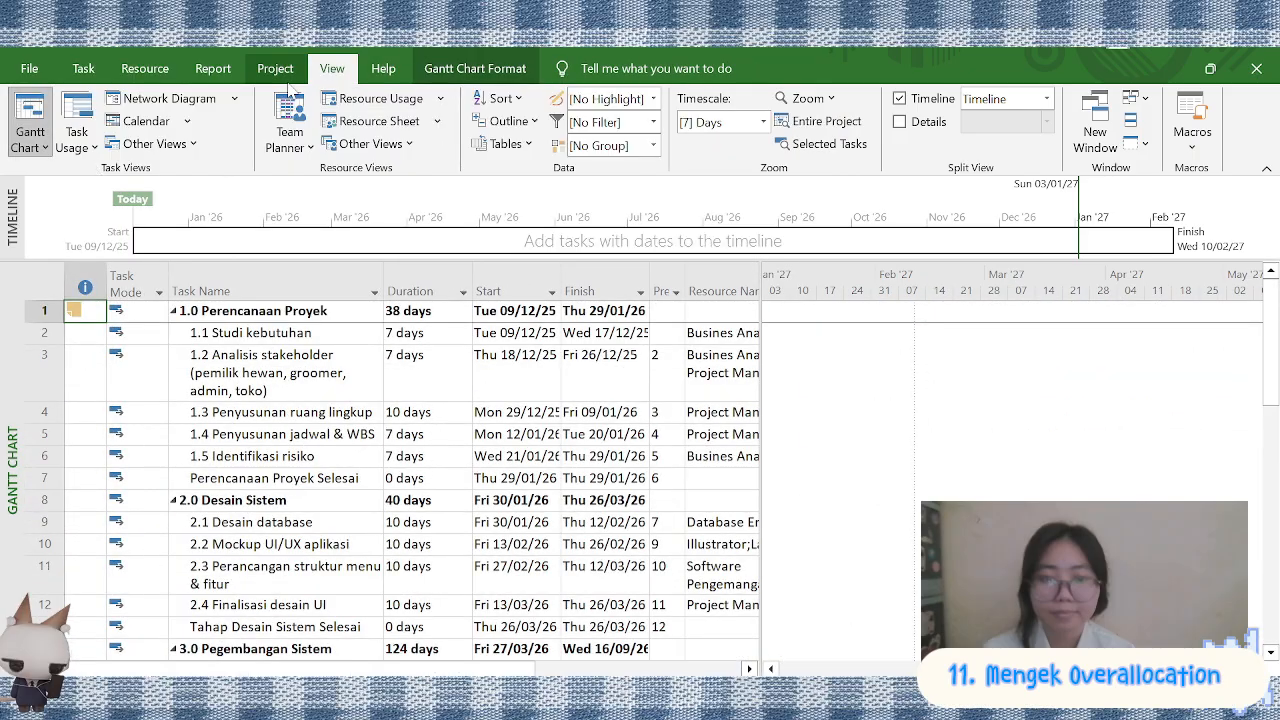
pyautogui.click(630, 68)
pyautogui.write('overo')
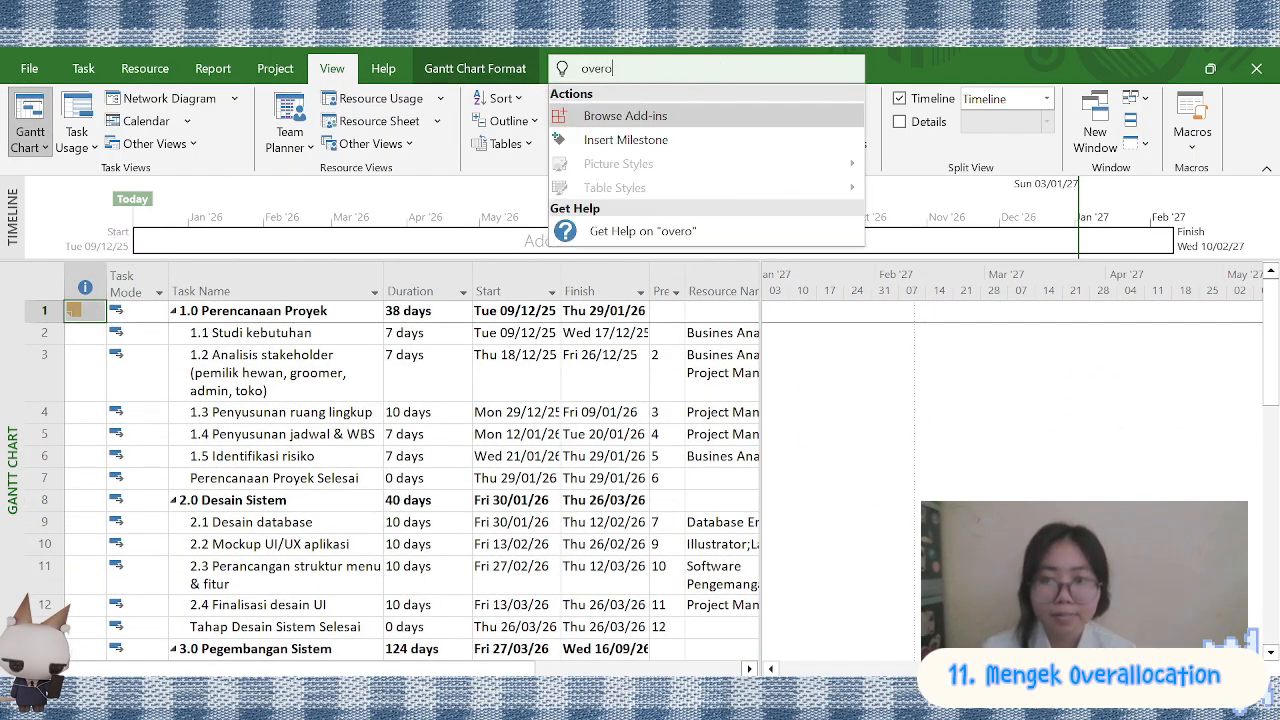
pyautogui.press('BackSpace')
pyautogui.press('BackSpace')
pyautogui.press('BackSpace')
pyautogui.press('BackSpace')
pyautogui.press('BackSpace')
# Filter the Resource Sheet for overallocated resources to check for conflicts, and clear the filter again
pyautogui.click(374, 99)
pyautogui.click(374, 121)
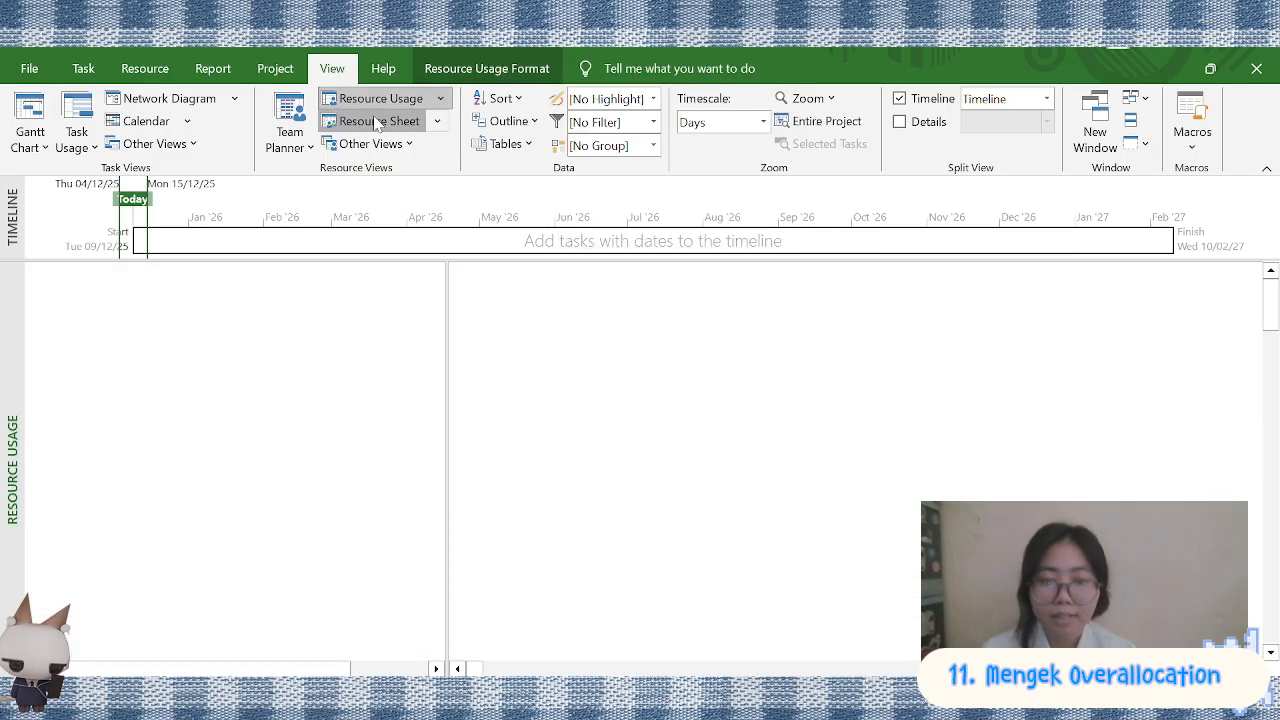
pyautogui.click(604, 120)
pyautogui.click(653, 121)
pyautogui.click(612, 266)
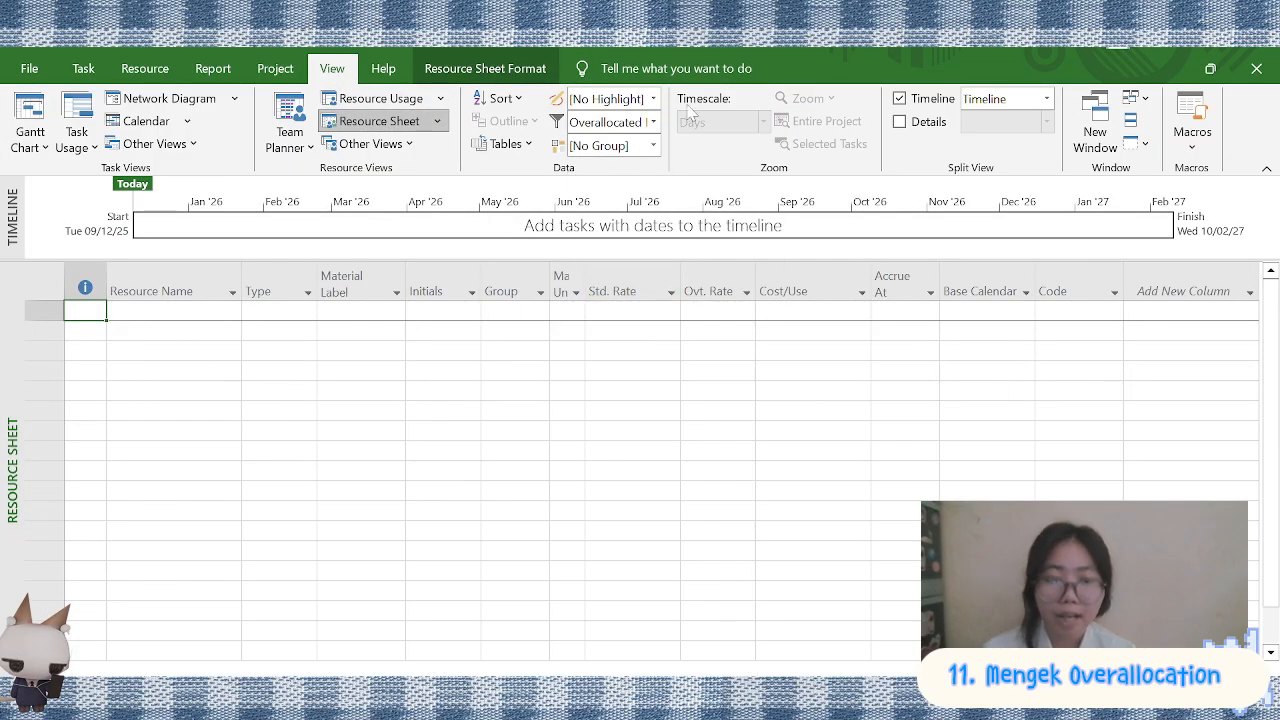
pyautogui.click(653, 121)
pyautogui.click(600, 169)
pyautogui.scroll(5, 466, 371)
# Check the Resource Usage view for overallocated resources by examining the hours per task
pyautogui.click(374, 99)
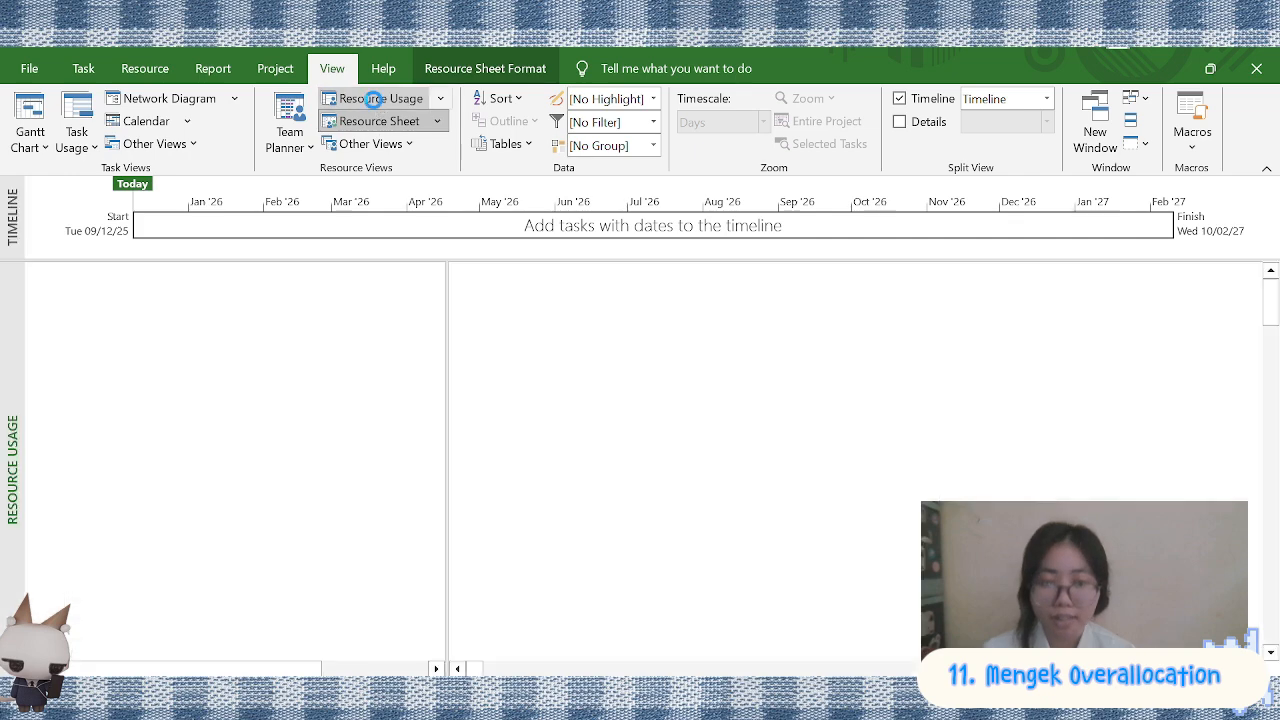
pyautogui.scroll(-2, 438, 349)
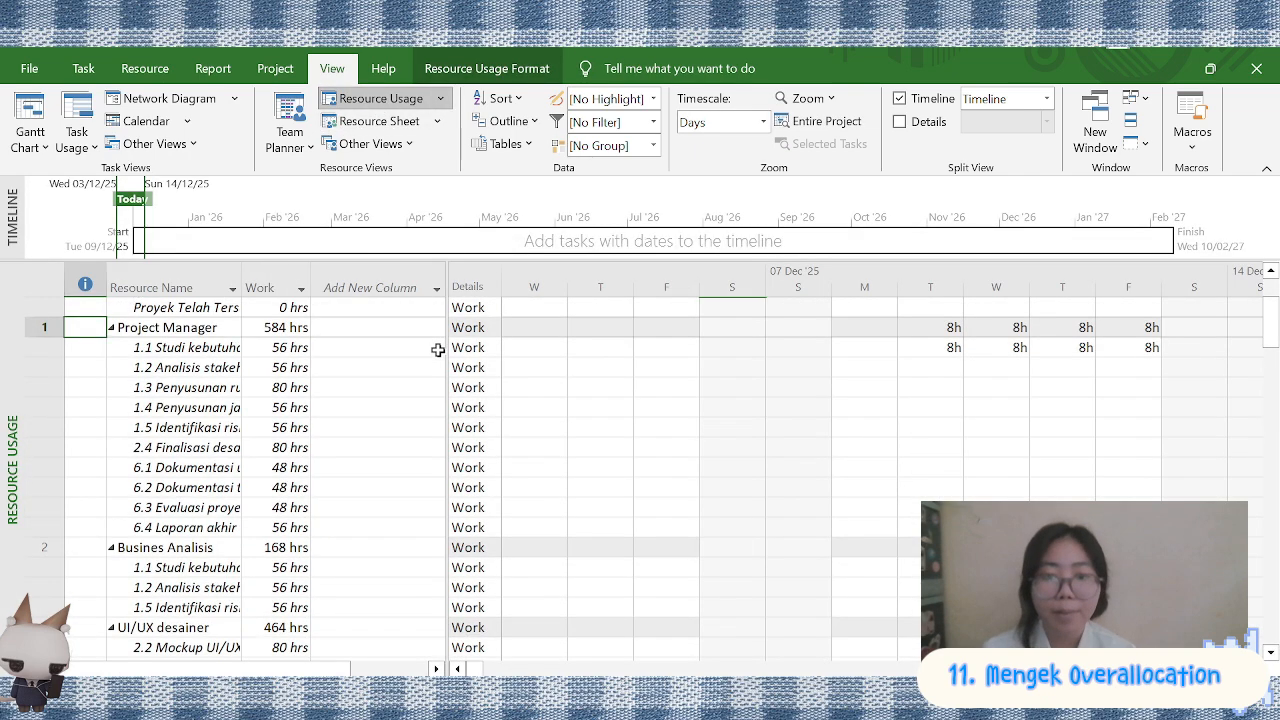
pyautogui.scroll(2, 438, 349)
pyautogui.scroll(-1, 253, 429)
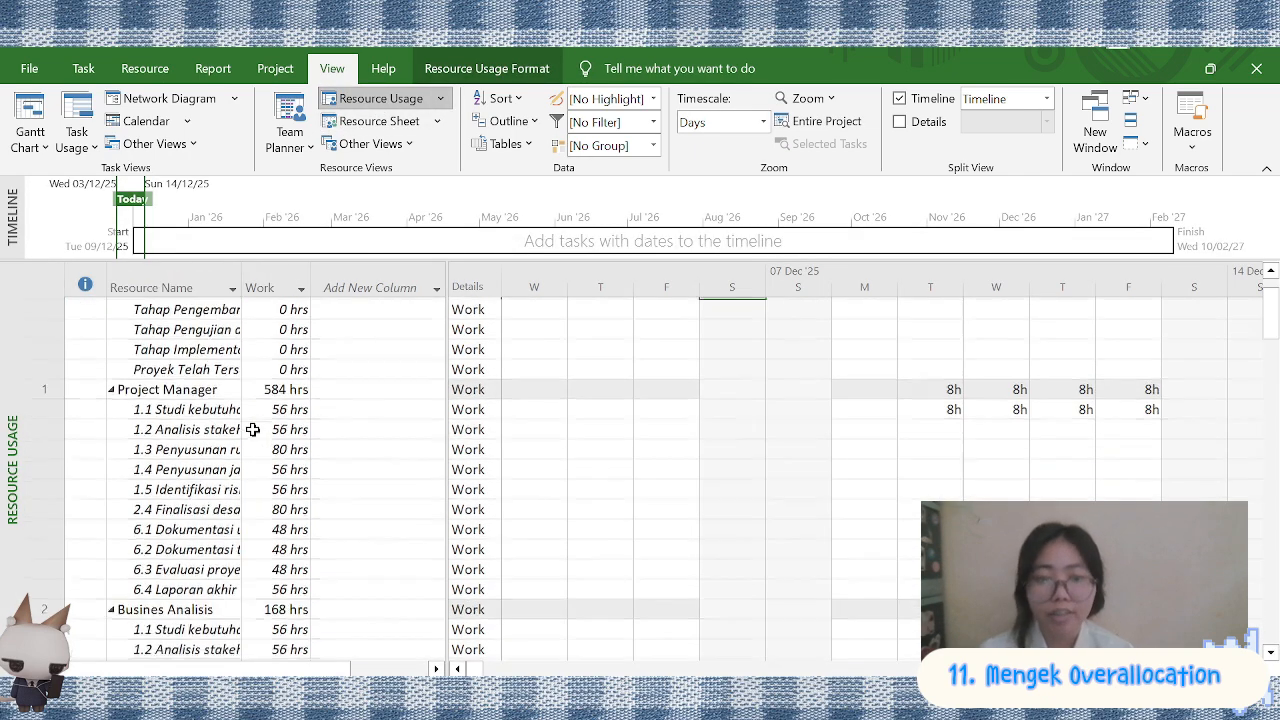
pyautogui.scroll(-10, 253, 429)
# Switch to the Gantt Chart view and inspect all tasks and their assigned resources for overallocation indicators
pyautogui.click(83, 68)
pyautogui.click(30, 118)
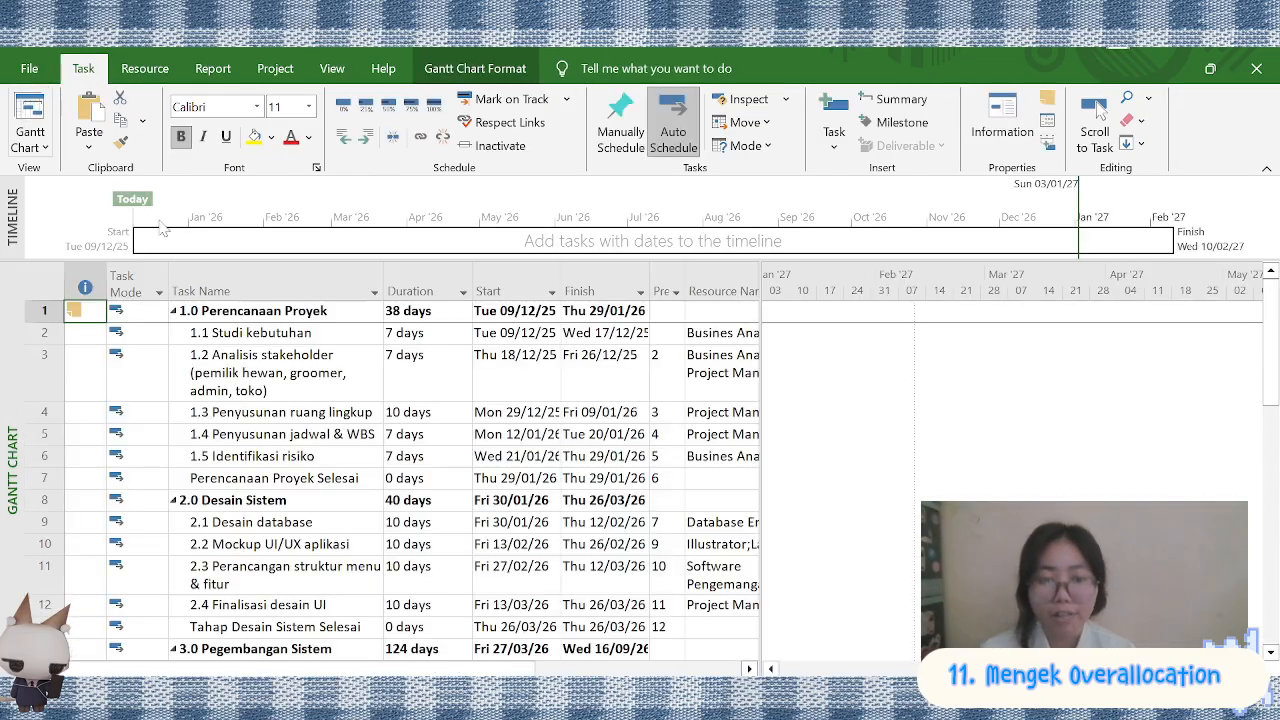
pyautogui.hscroll(-15, 960, 490)
pyautogui.scroll(-4, 960, 490)
pyautogui.hscroll(8, 960, 490)
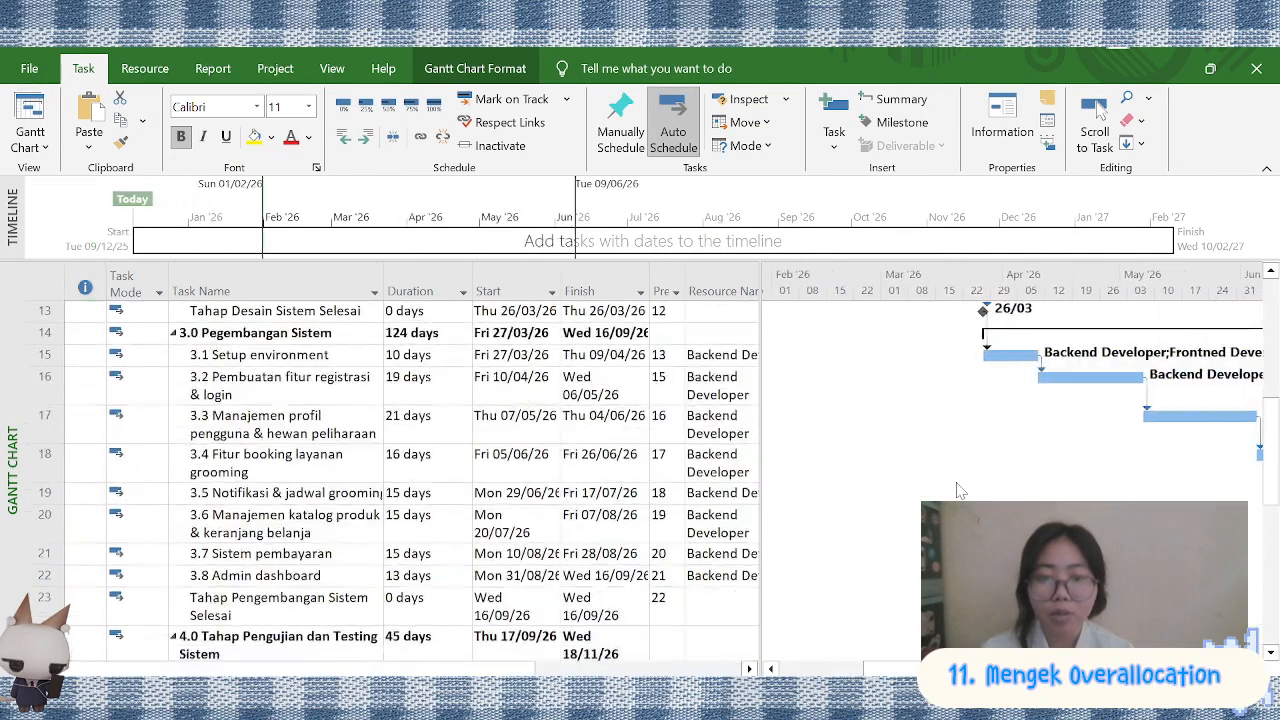
pyautogui.scroll(-3, 960, 490)
pyautogui.scroll(-3, 957, 490)
pyautogui.hscroll(8, 957, 490)
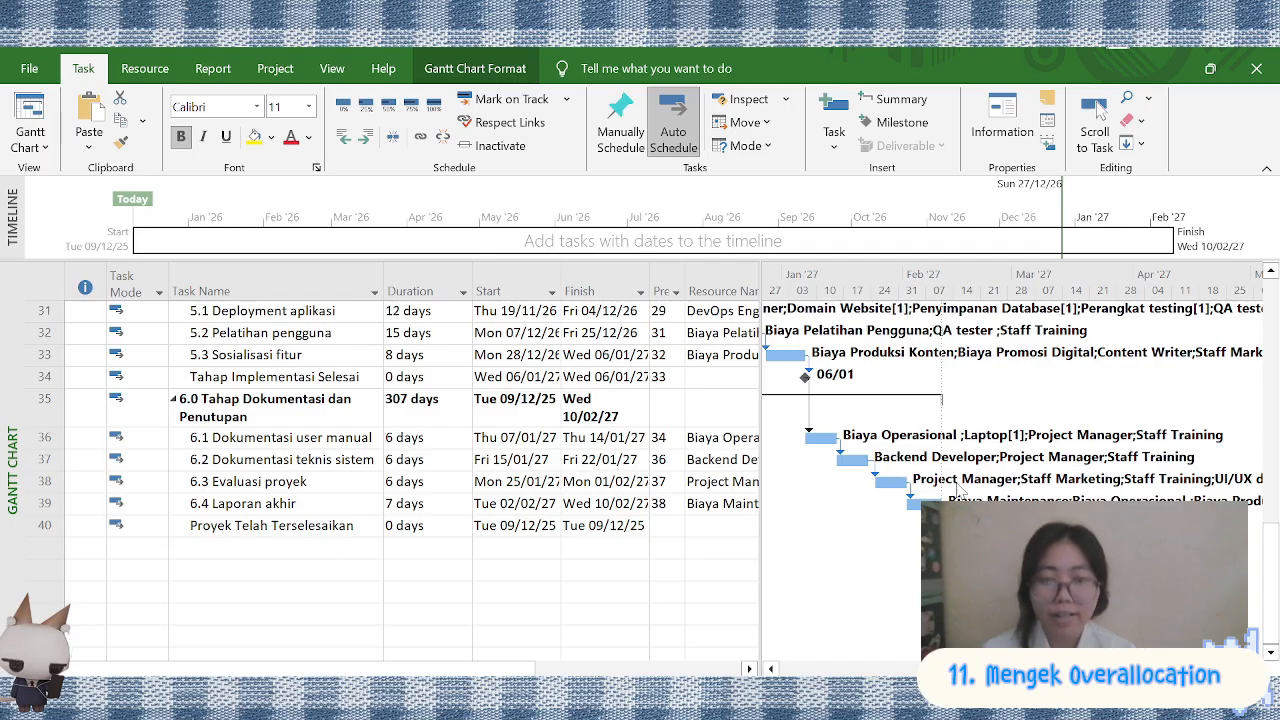
pyautogui.scroll(5, 545, 486)
pyautogui.scroll(-5, 545, 486)
pyautogui.hscroll(2, 922, 492)
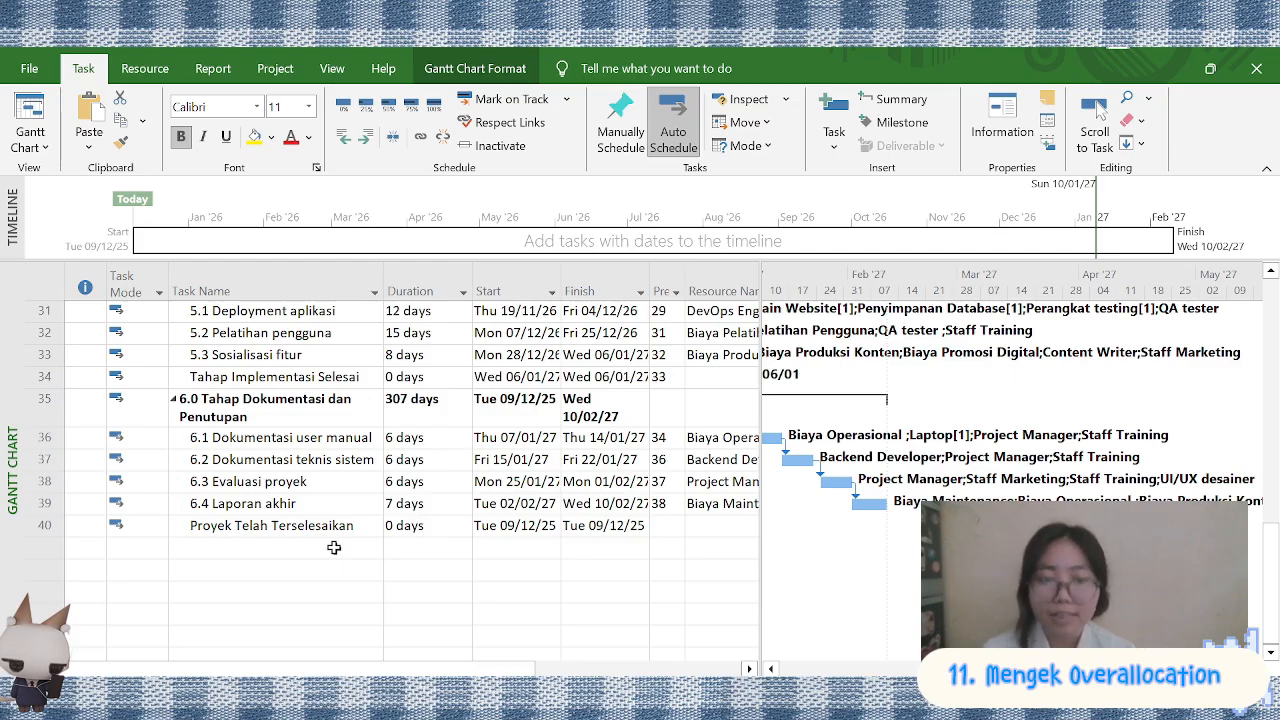
pyautogui.scroll(10, 334, 547)
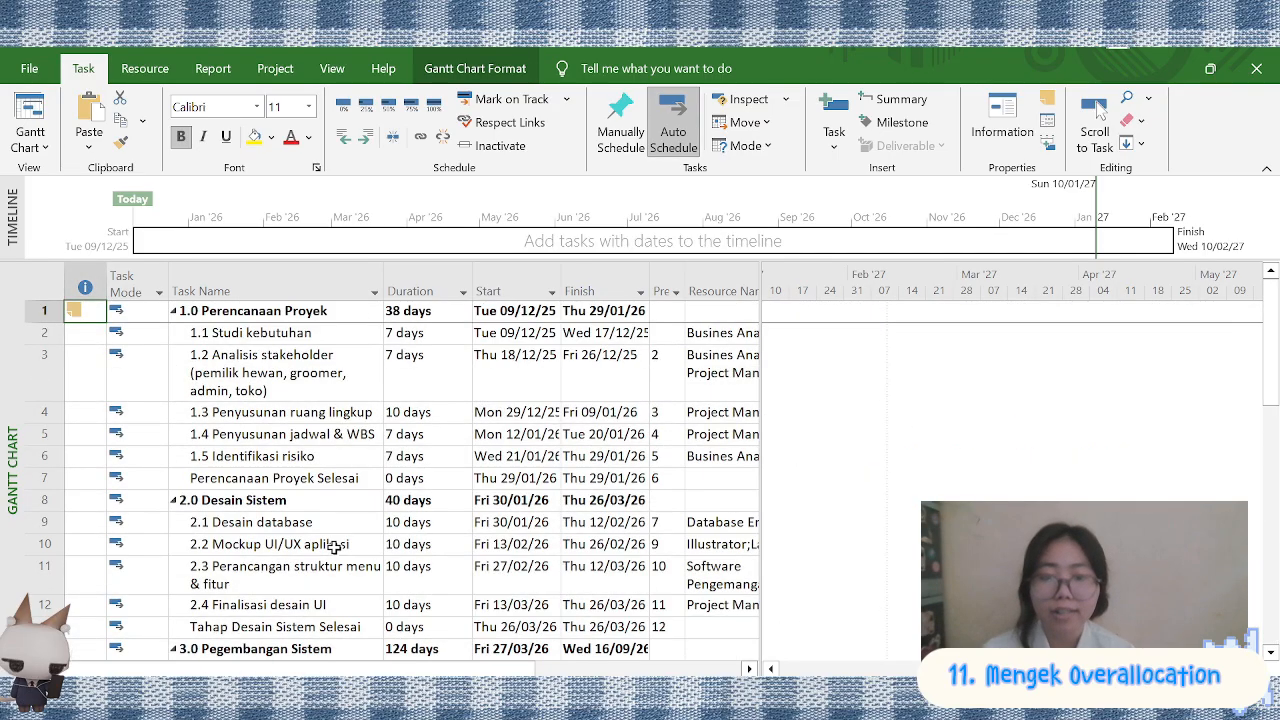